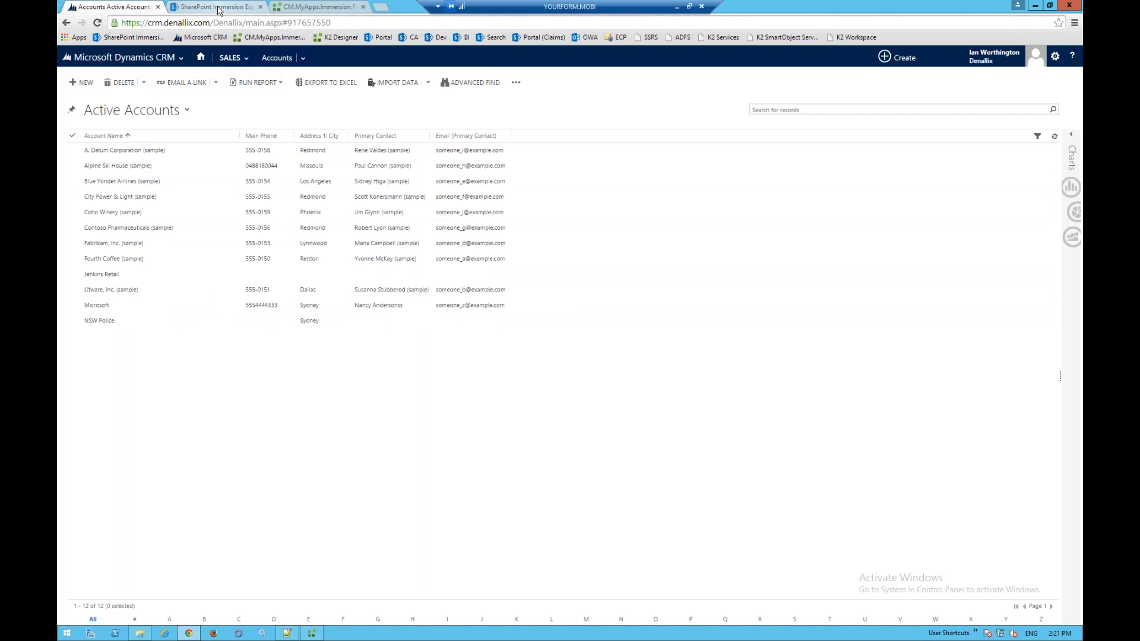
- Add Gardening Solutions Pty and its vendor number to Approved Vendors, then open Approved Customer Projects
click(218, 8)
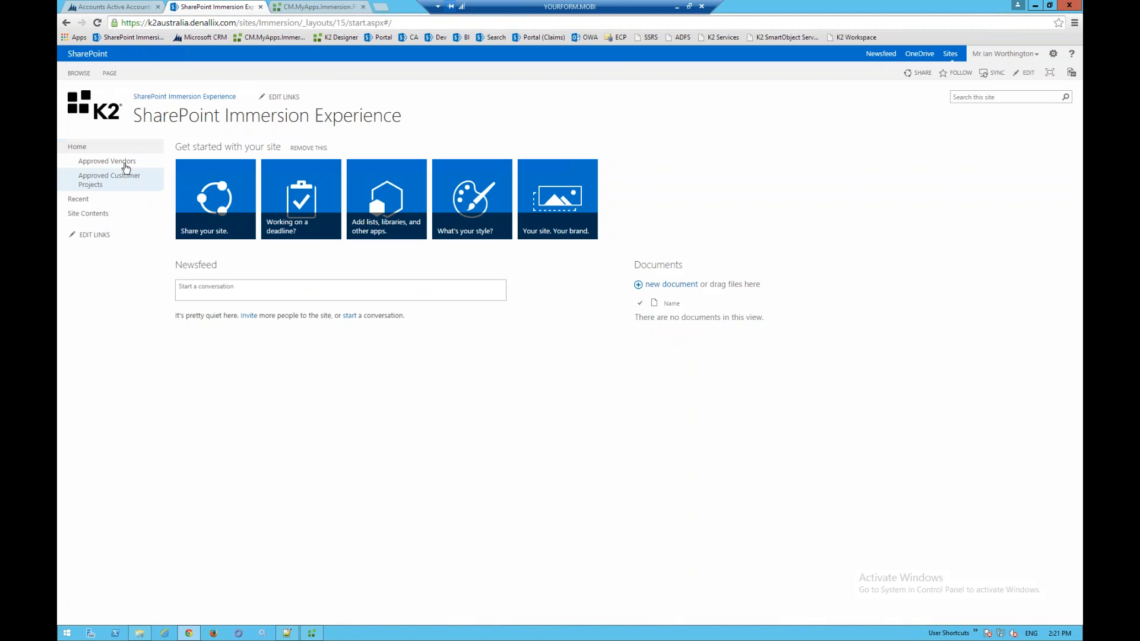
click(125, 165)
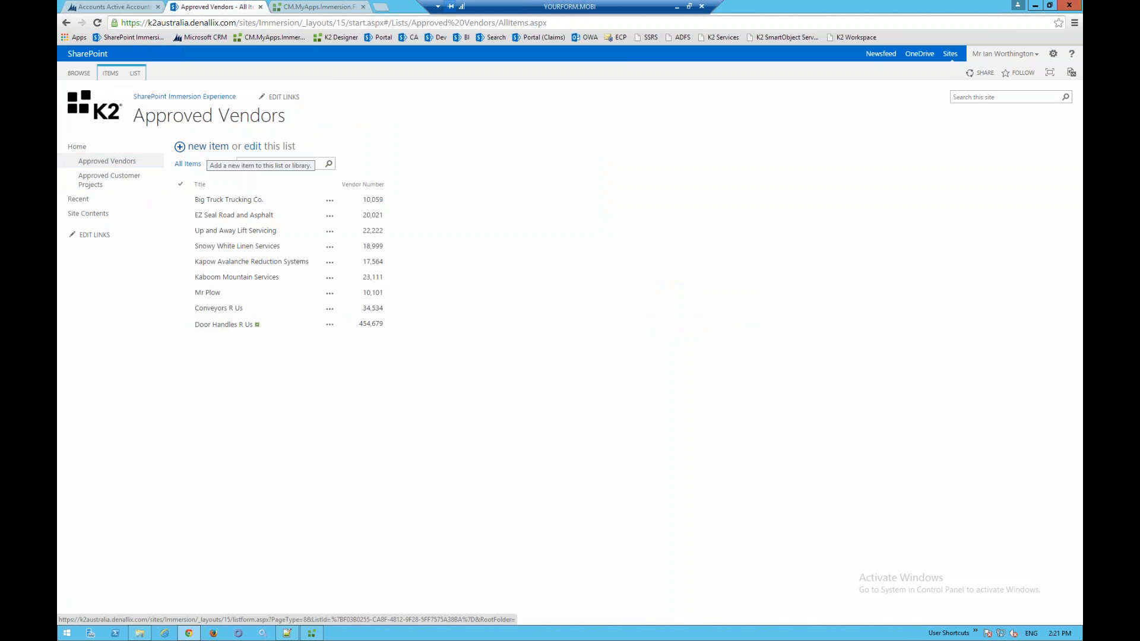
click(208, 147)
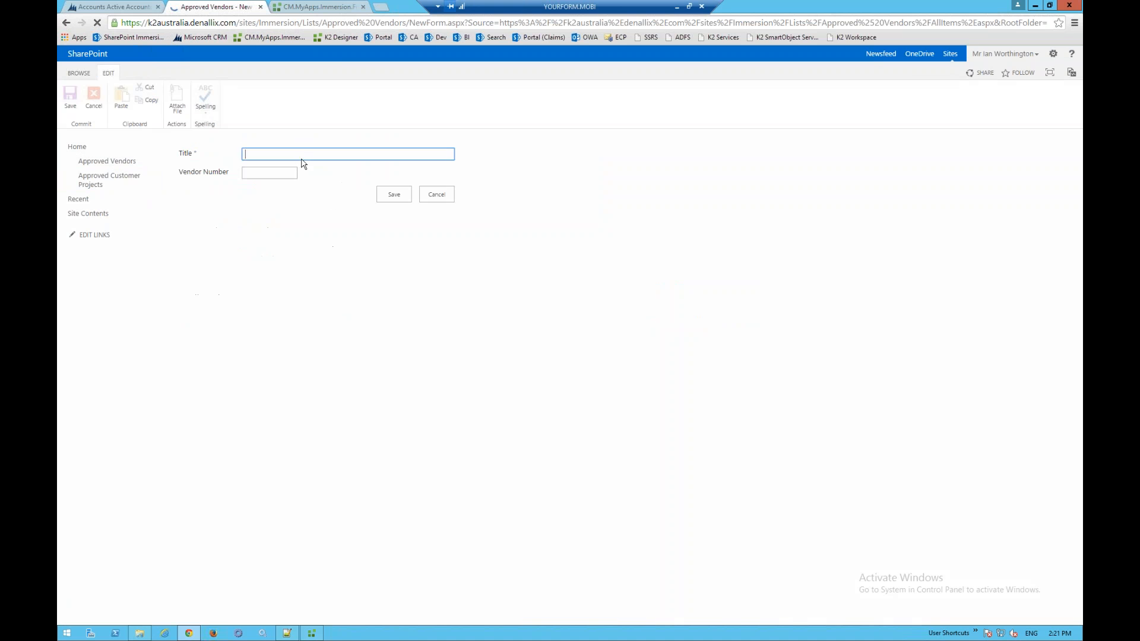
text(Gar)
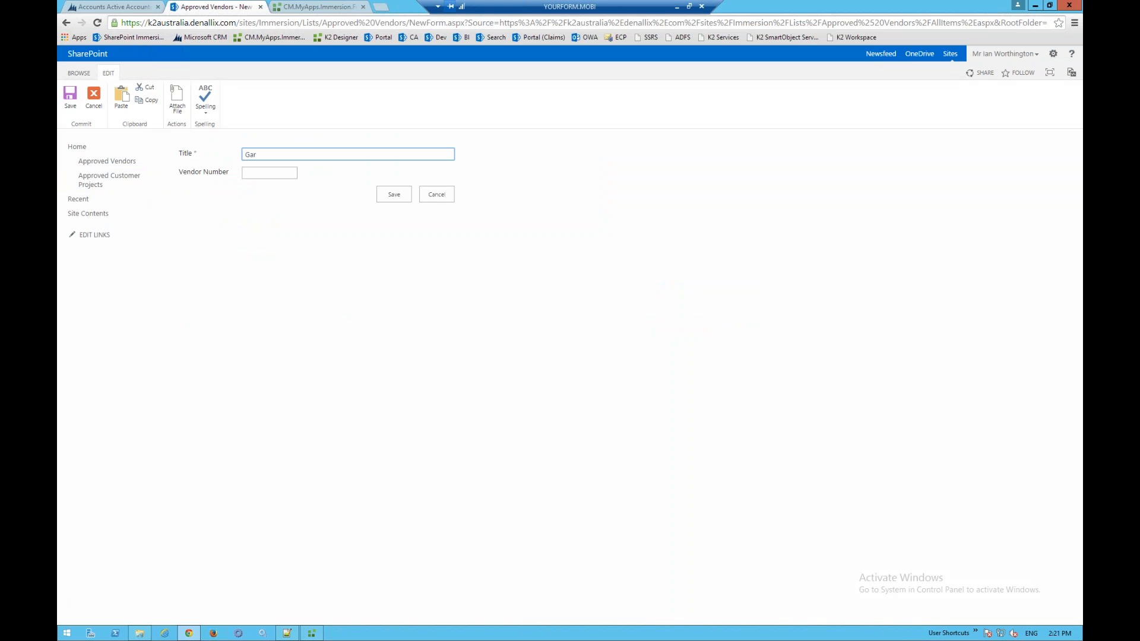
text(dening Solutions Pty)
click(271, 173)
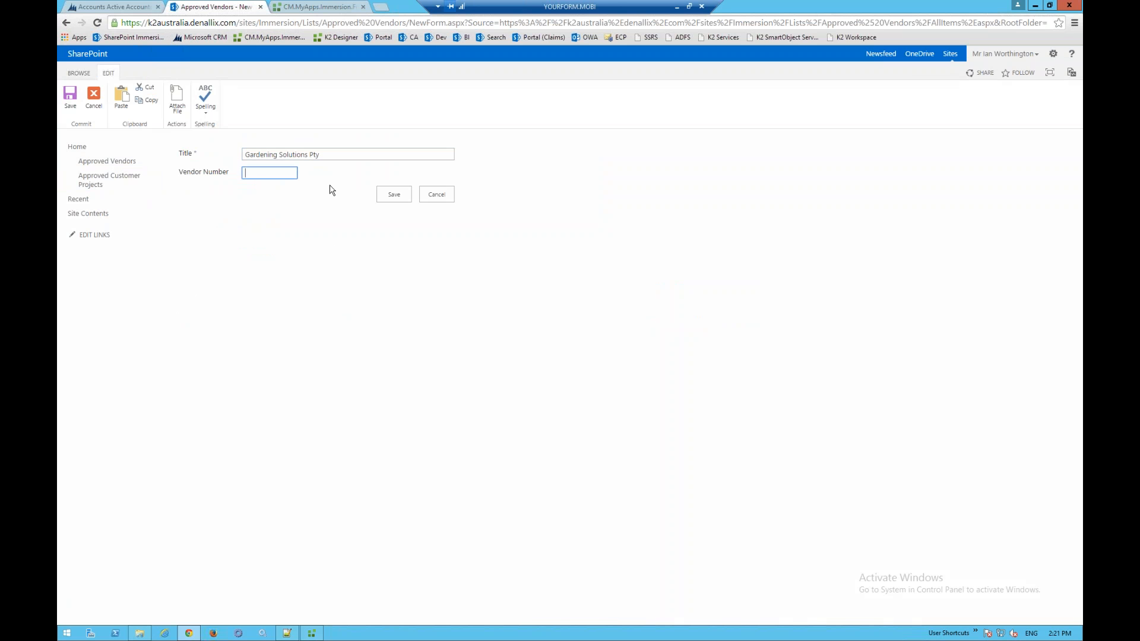
text(45643)
click(394, 195)
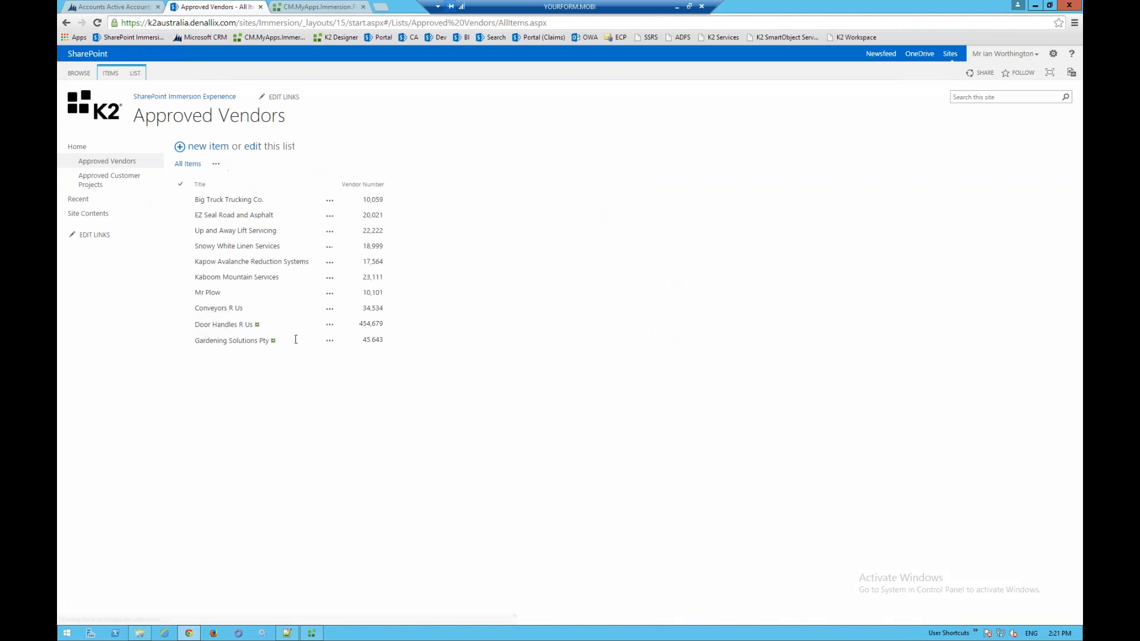
click(119, 184)
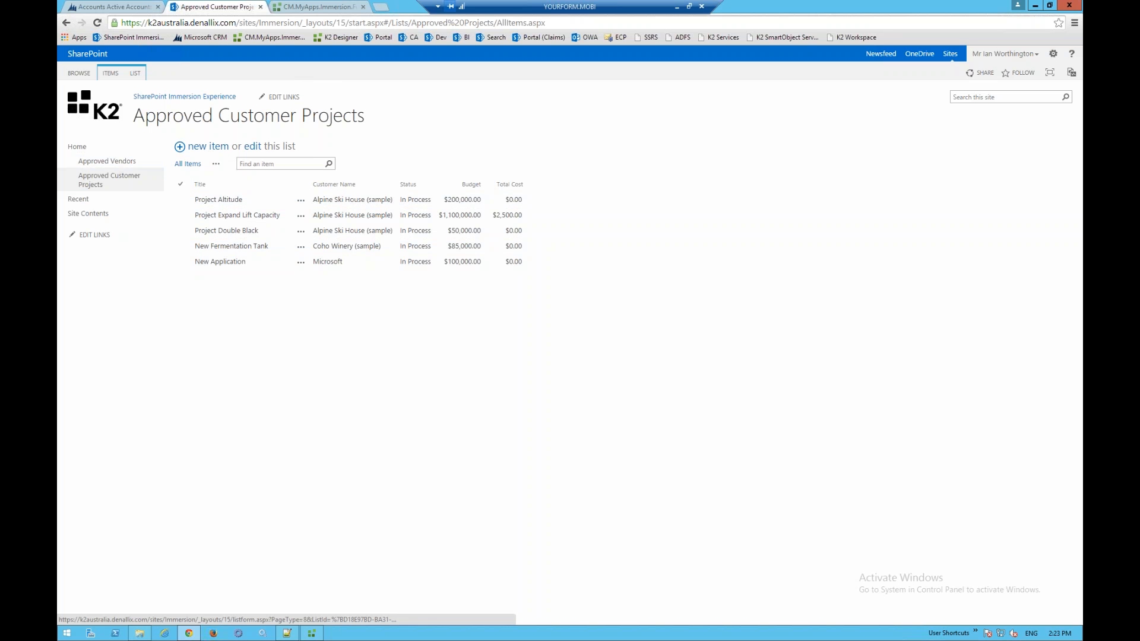
- Create a new customer project titled New Football Stadium and open the Customer Name search
click(208, 146)
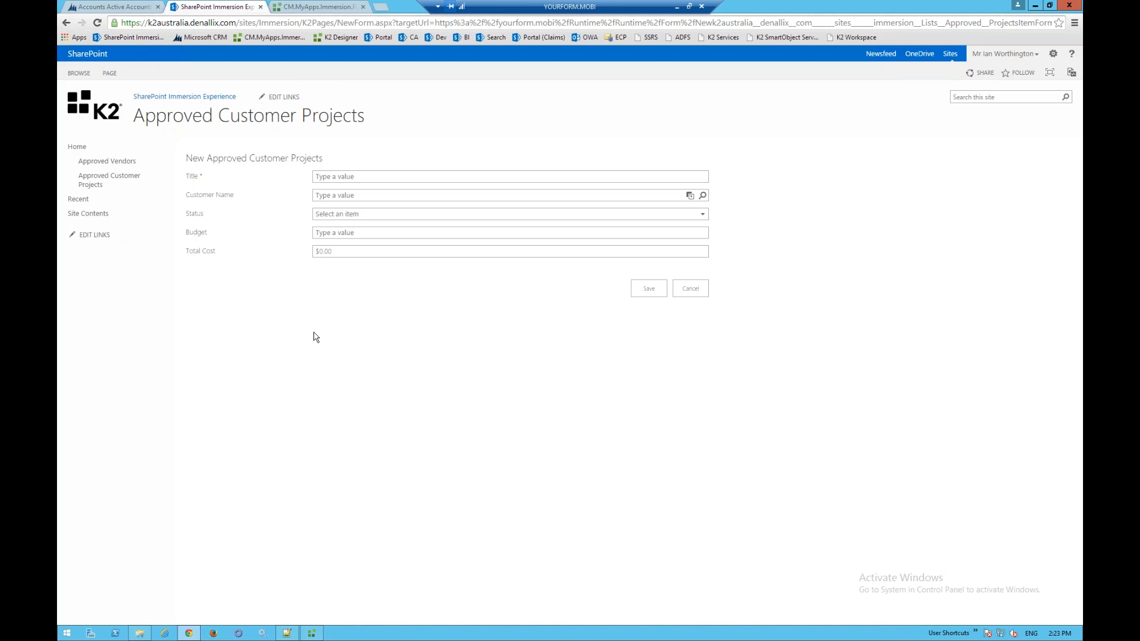
click(365, 177)
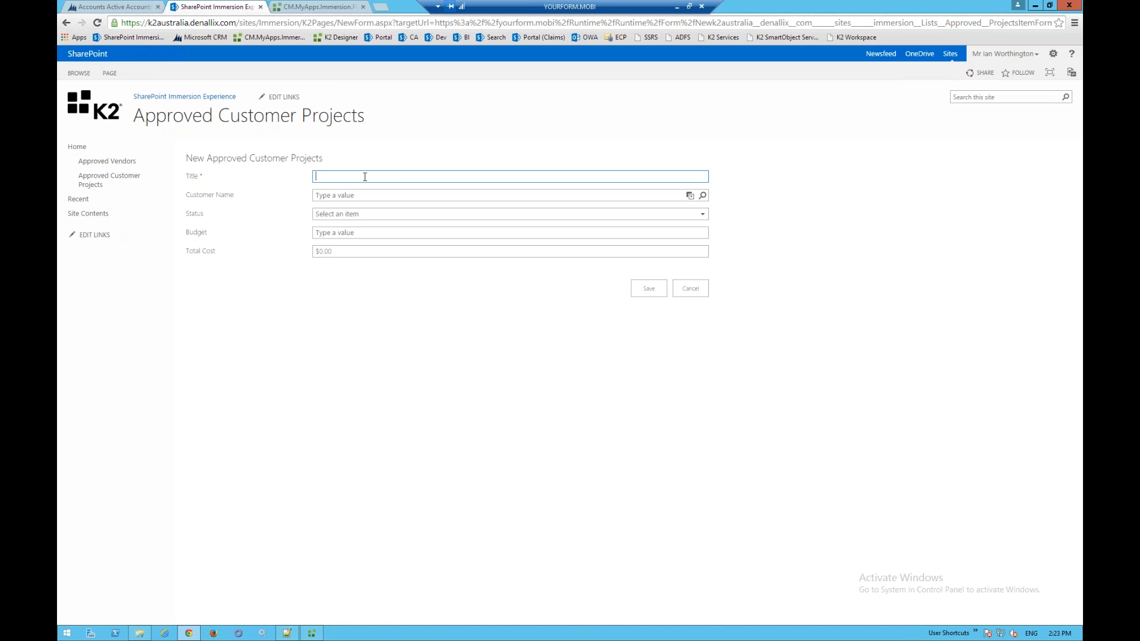
text(New Football Stadium)
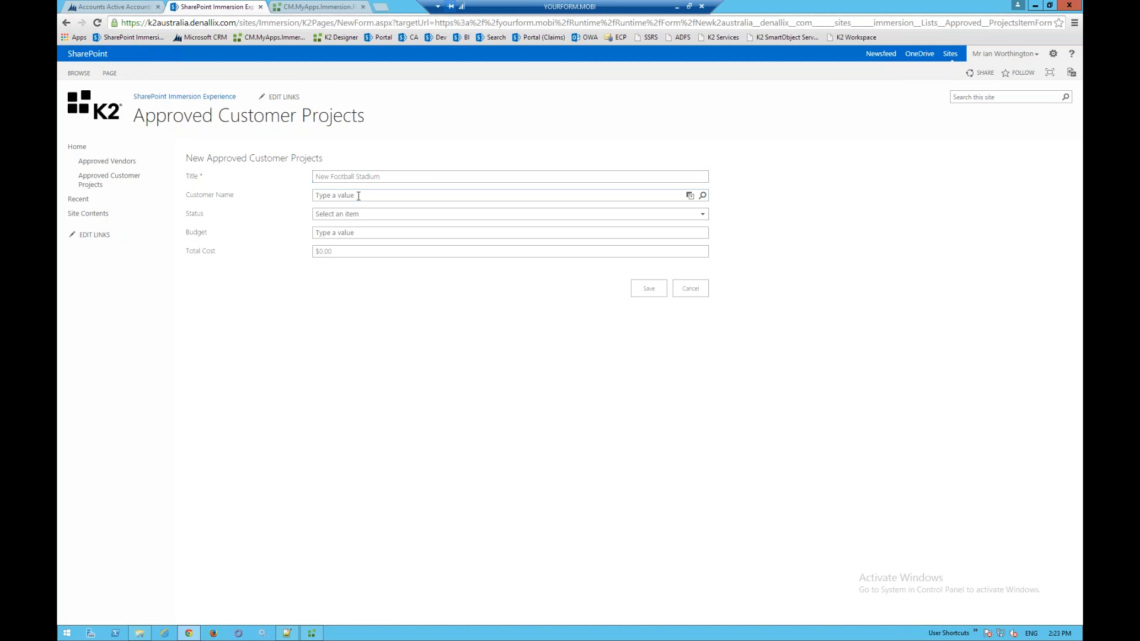
click(410, 196)
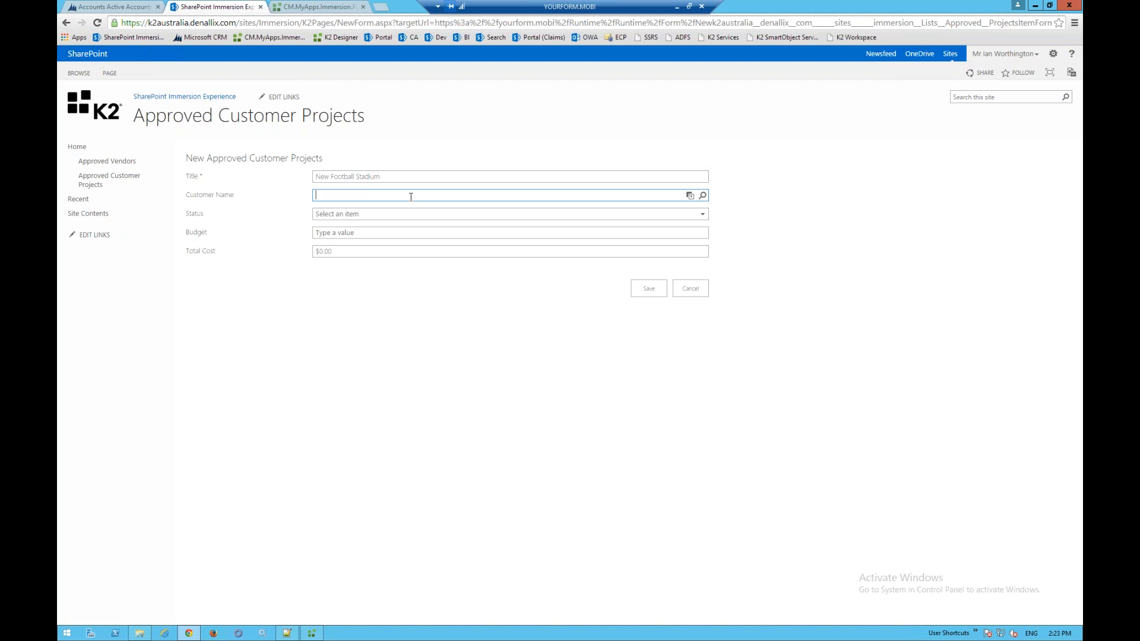
click(702, 195)
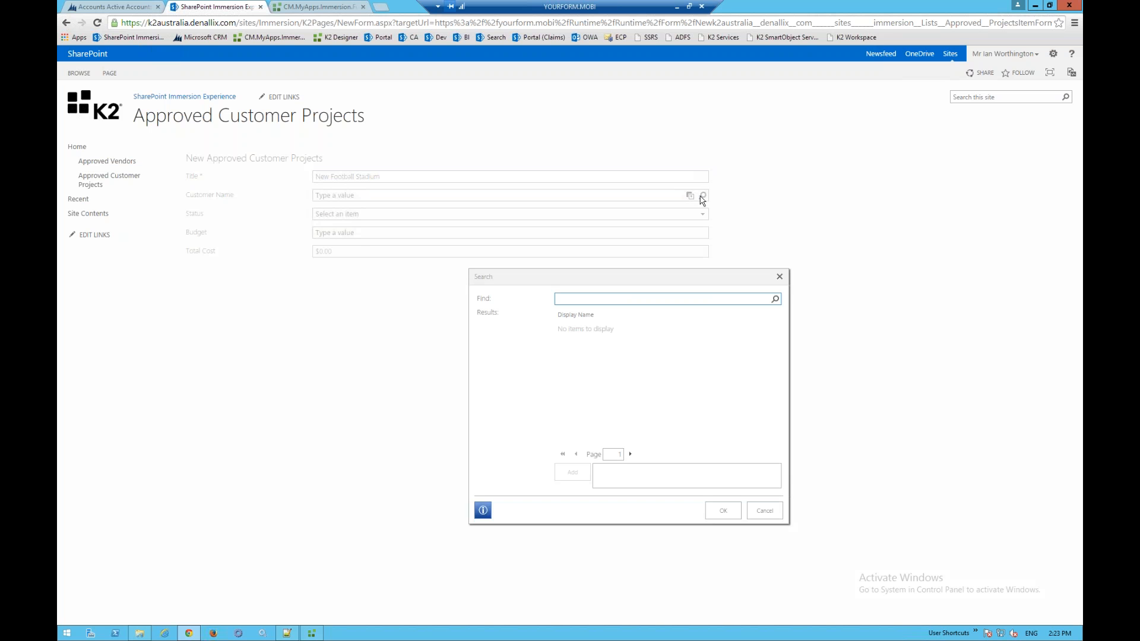
- Choose Fabrikam, Inc. (sample) as the project's customer
click(774, 299)
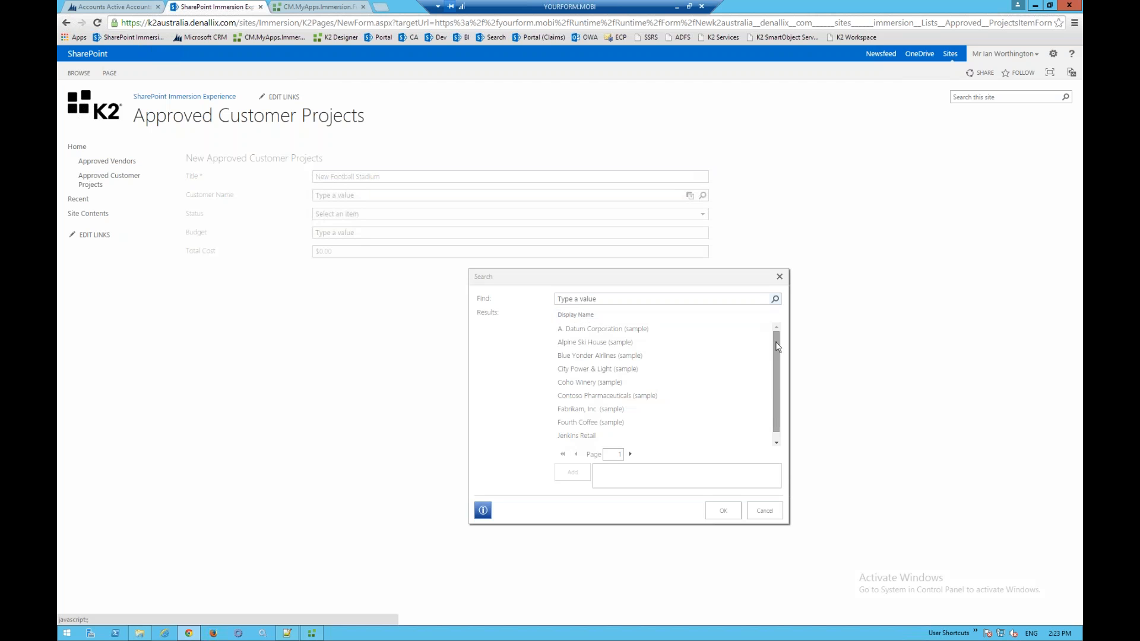
double_click(621, 411)
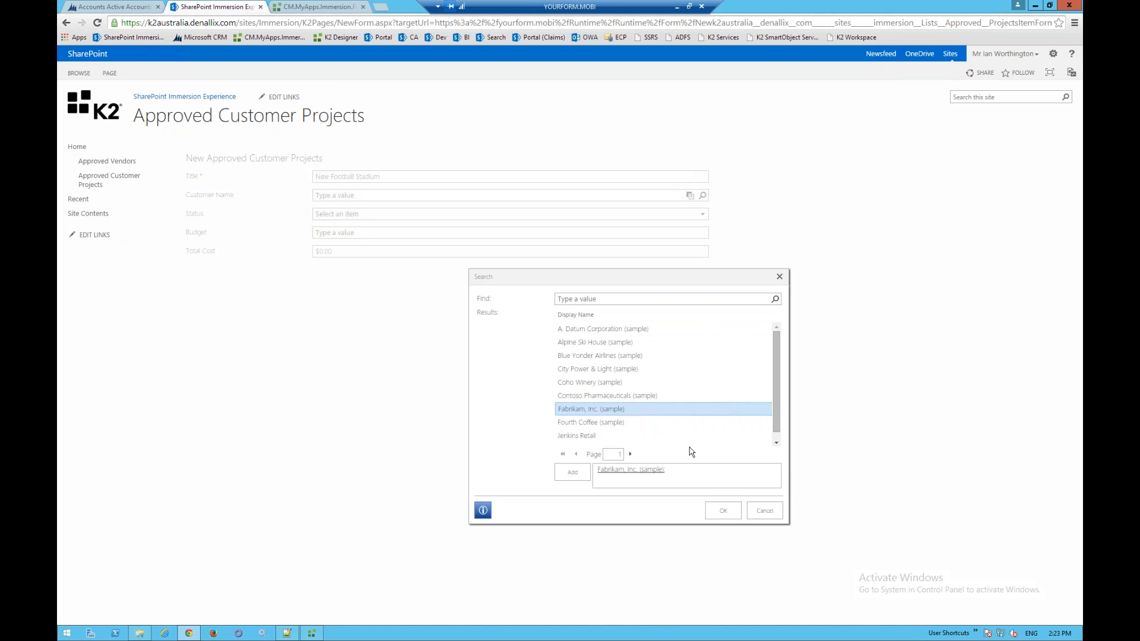
click(723, 511)
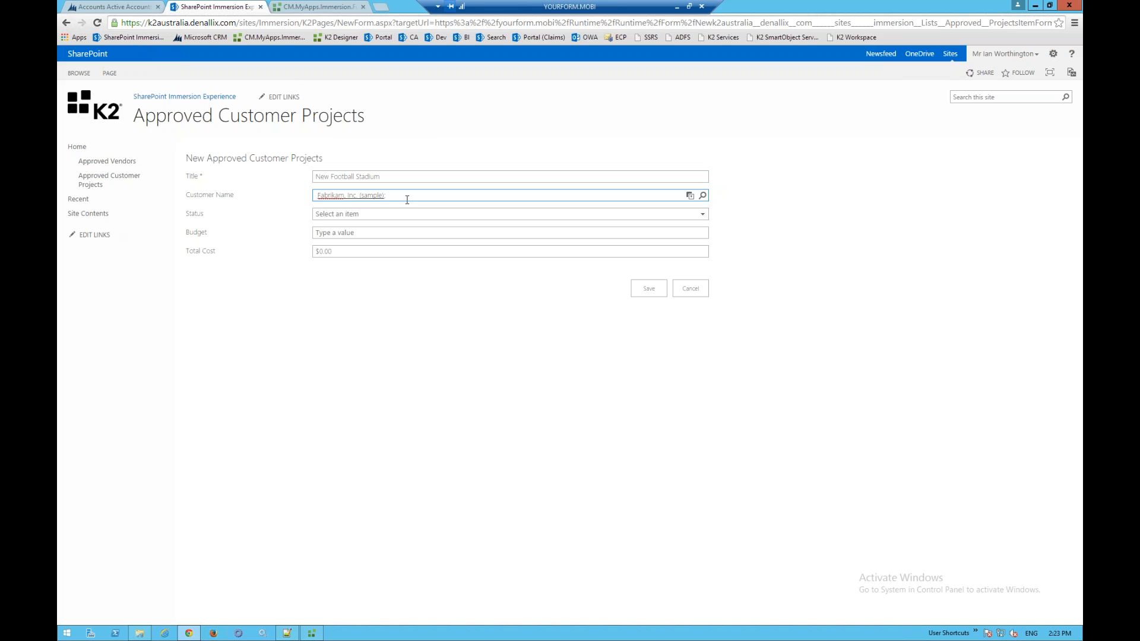
- Set status to In Process and budget to 50000000, then save the project
click(378, 217)
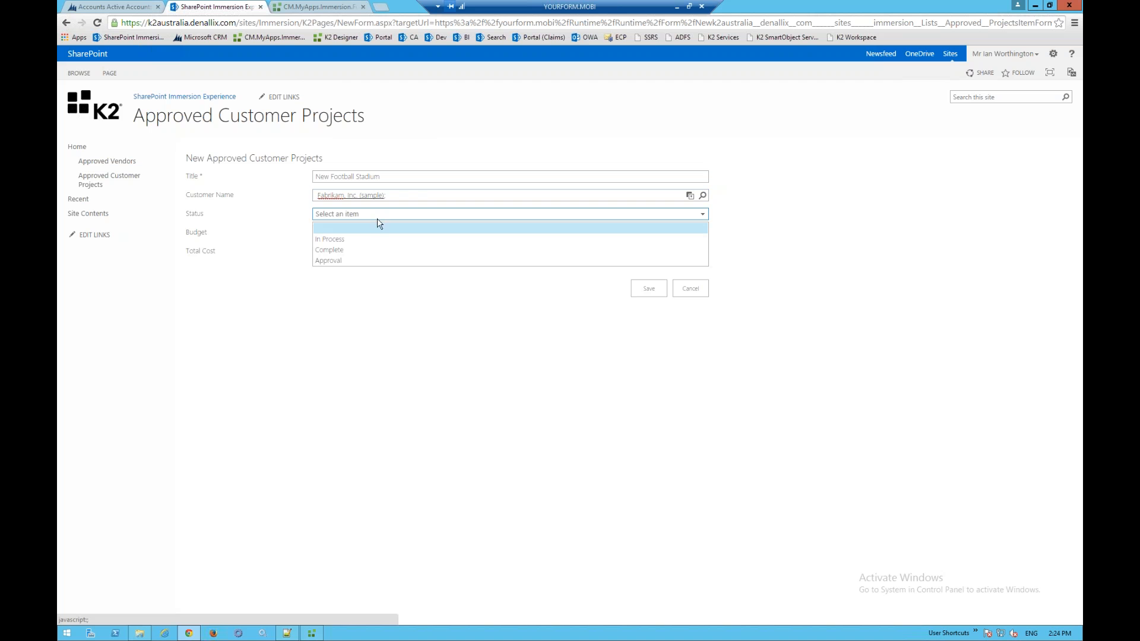
click(363, 239)
click(364, 234)
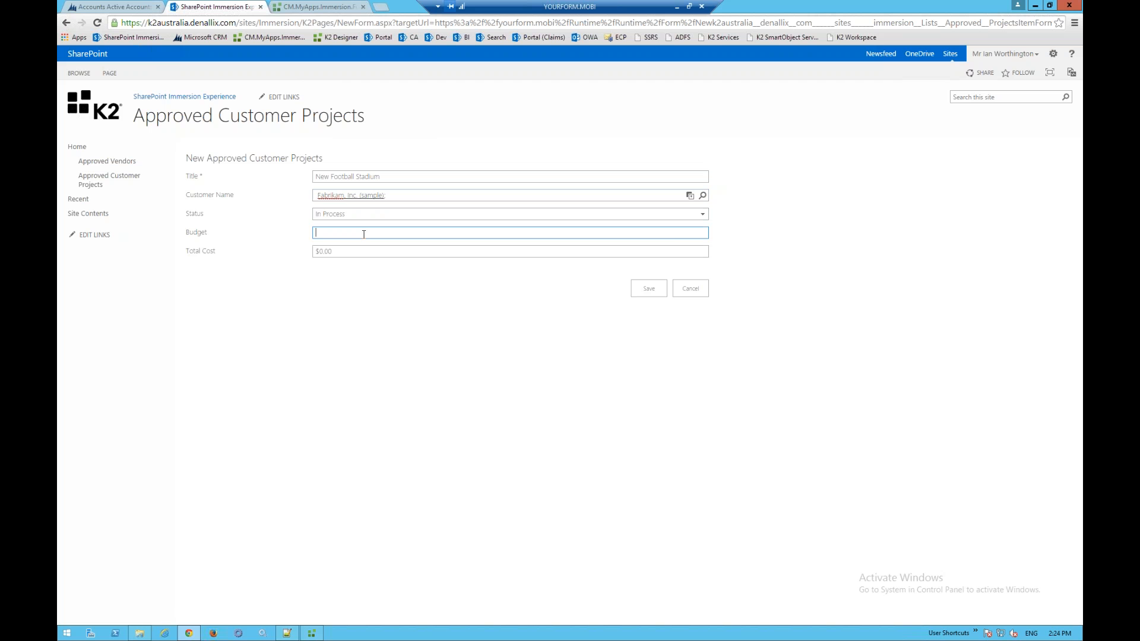
text(5000000)
click(377, 260)
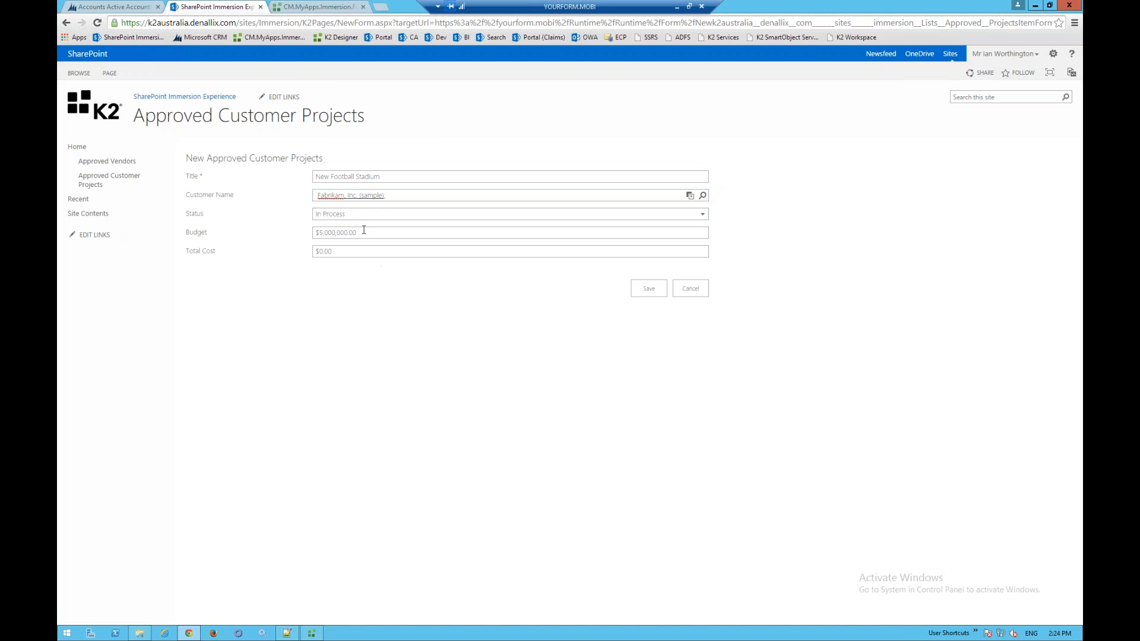
click(364, 230)
text(0)
click(432, 285)
click(637, 290)
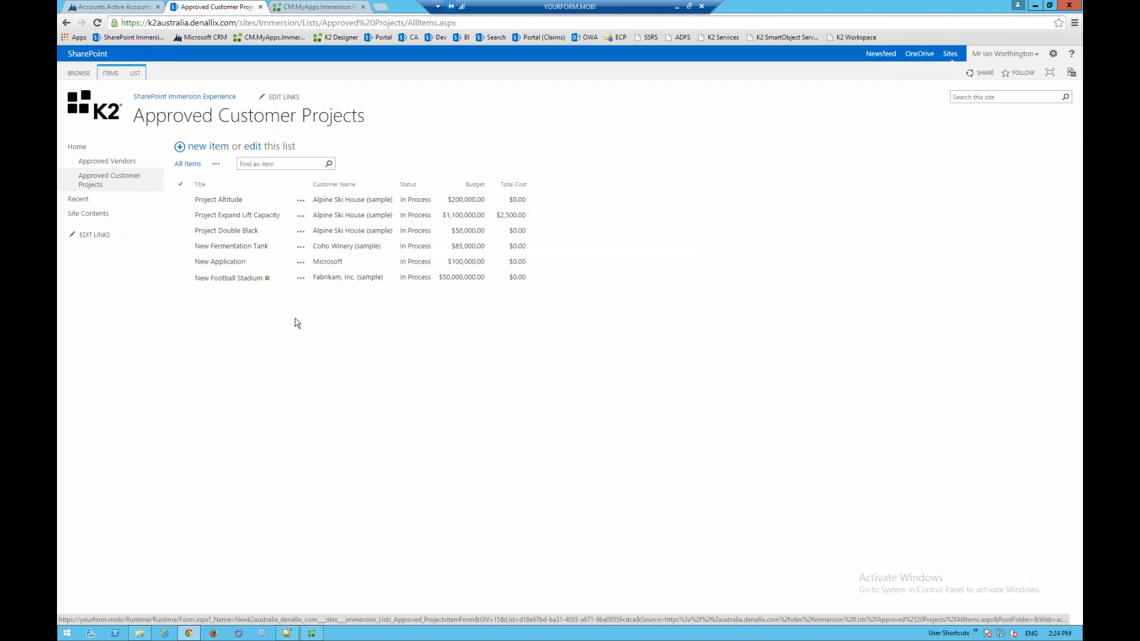
- Minimise the remote session, switch to local Chrome and start a new Contractors List item
click(679, 11)
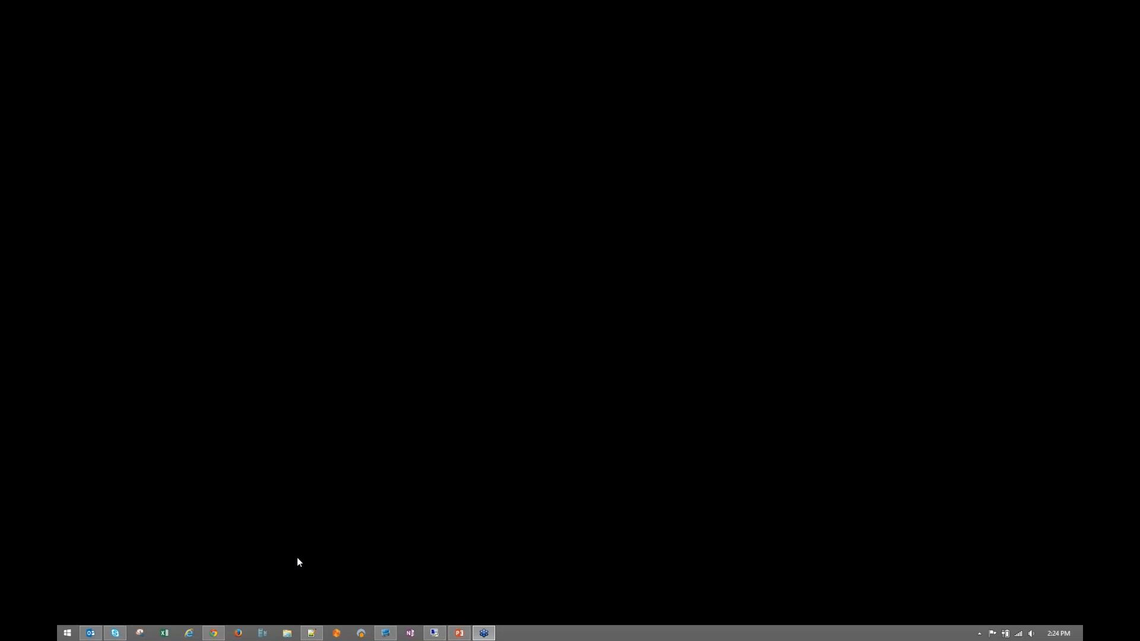
click(215, 634)
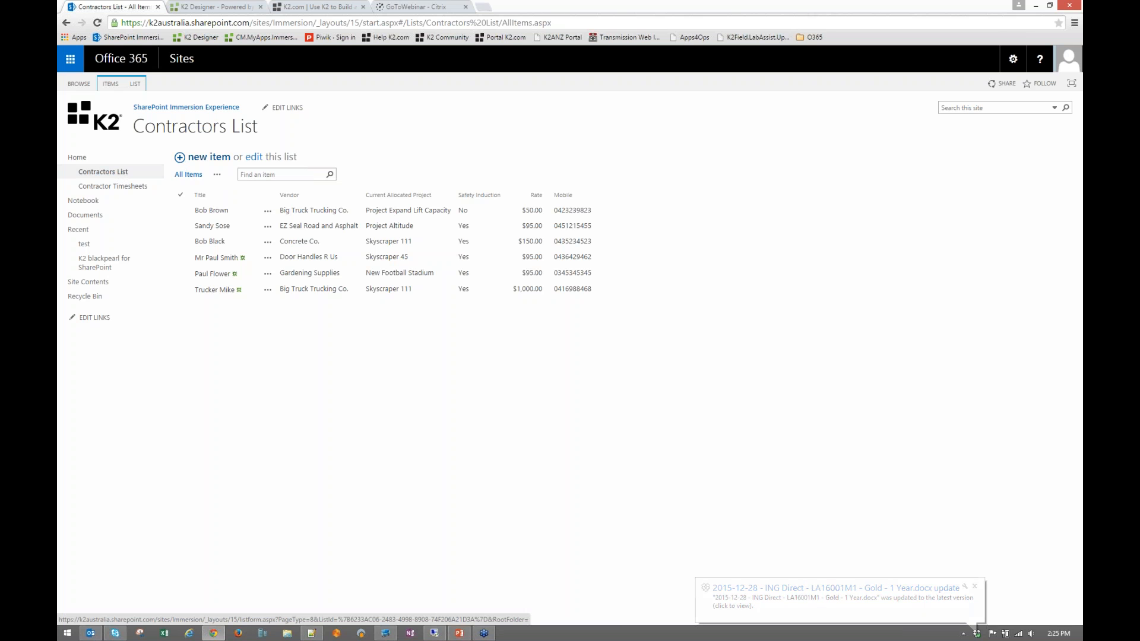
click(209, 157)
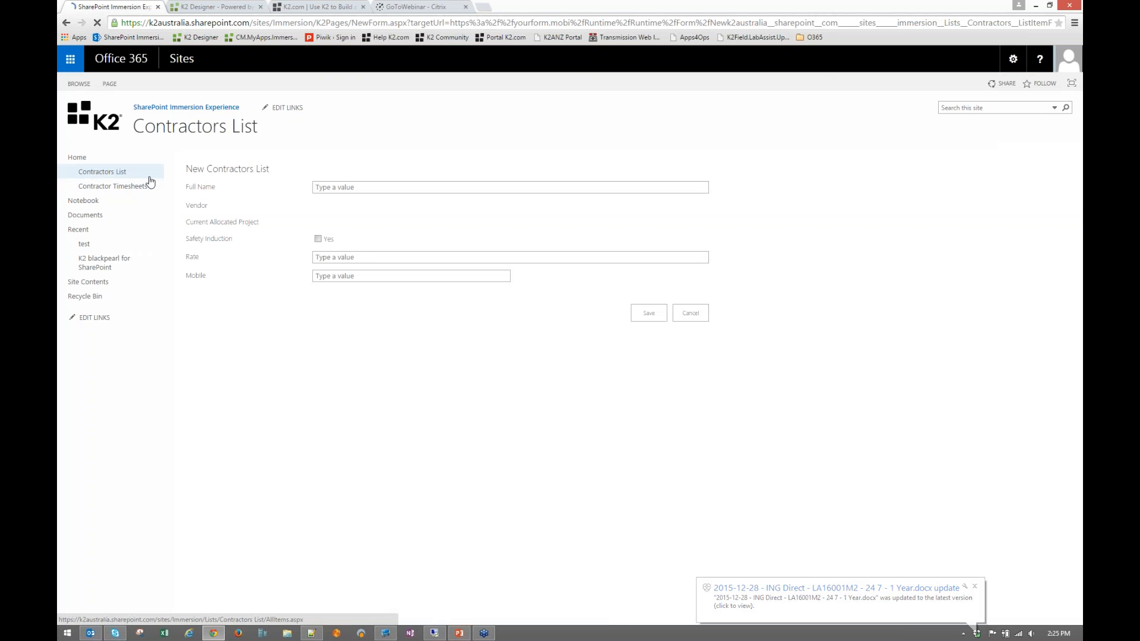
- Enter the contractor's full name on the new Contractors List form and show the vendor choices
click(391, 187)
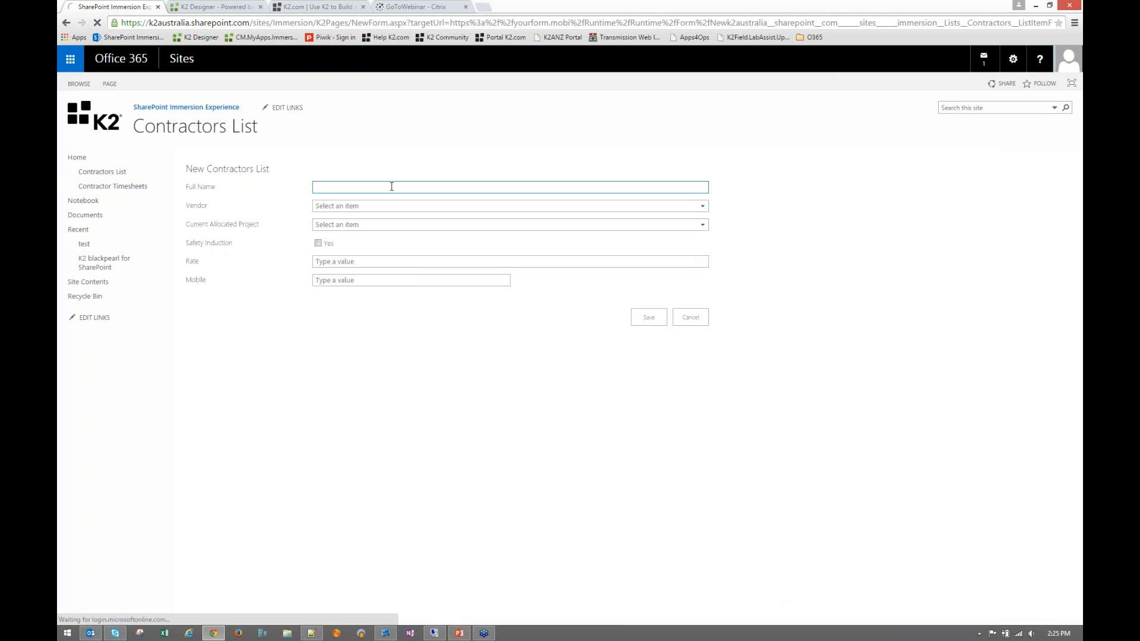
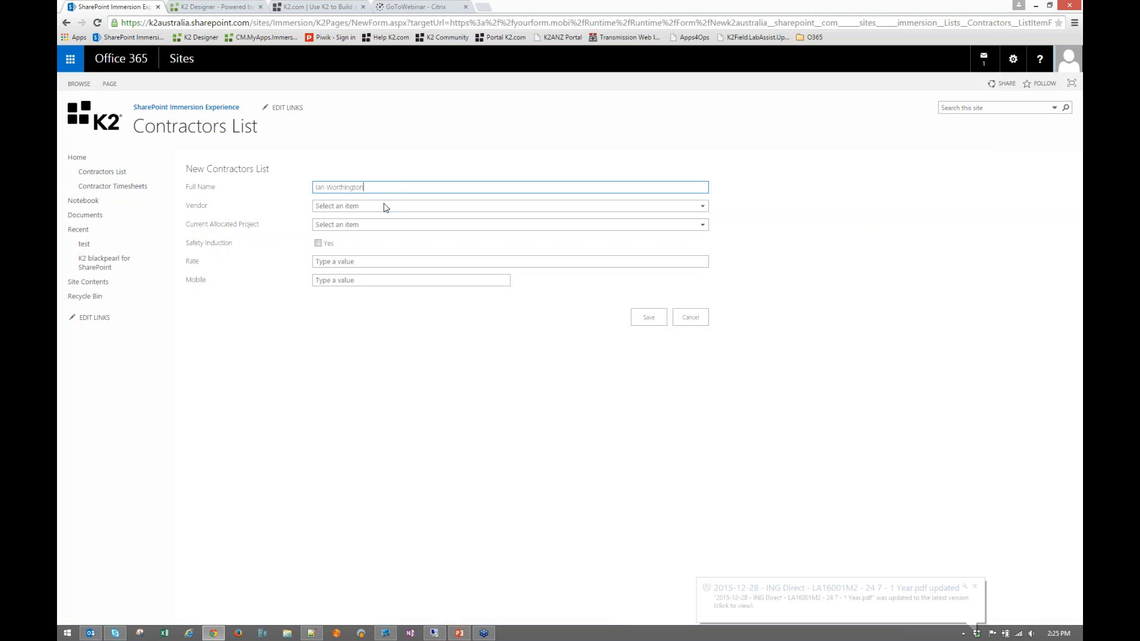
click(384, 206)
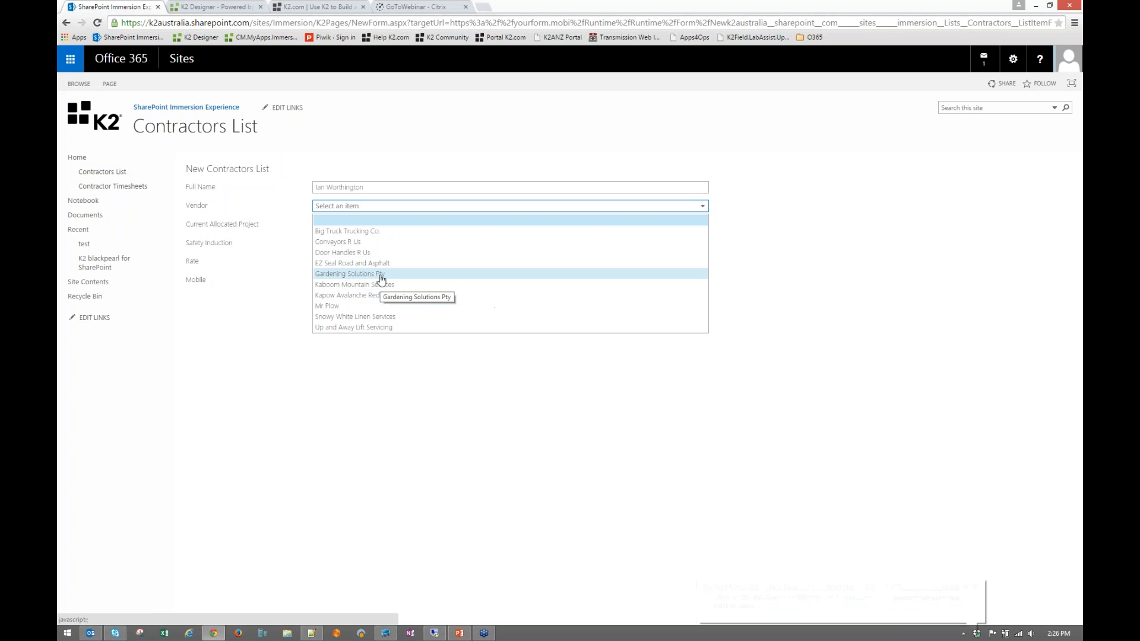
- Choose Gardening Solutions Pty as vendor and New Football Stadium as the allocated project
click(376, 274)
click(363, 230)
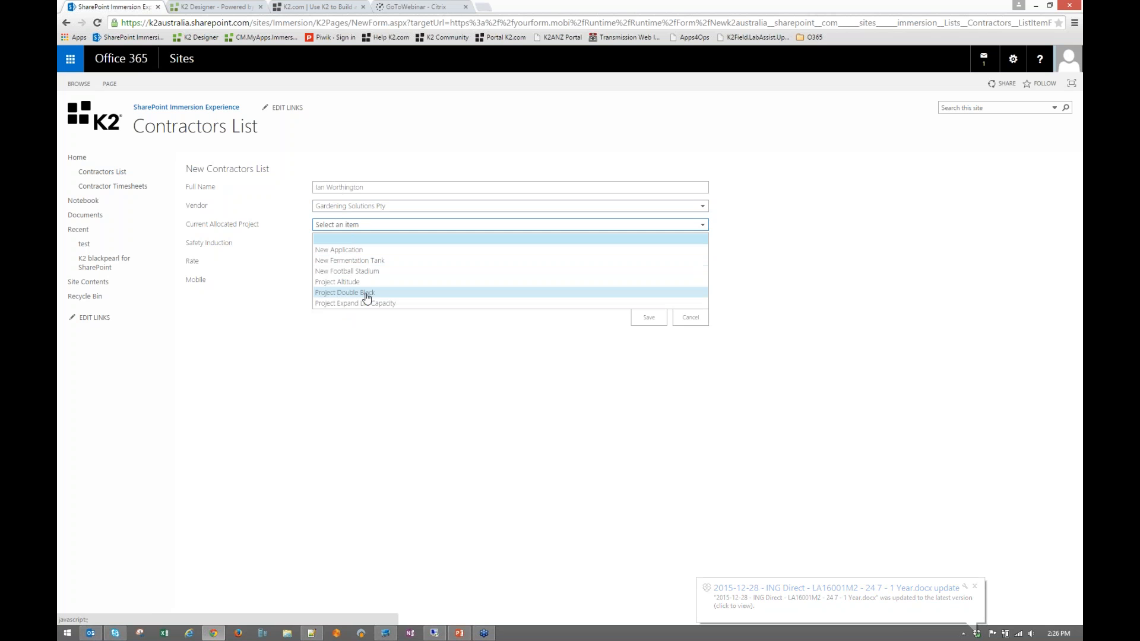
click(371, 274)
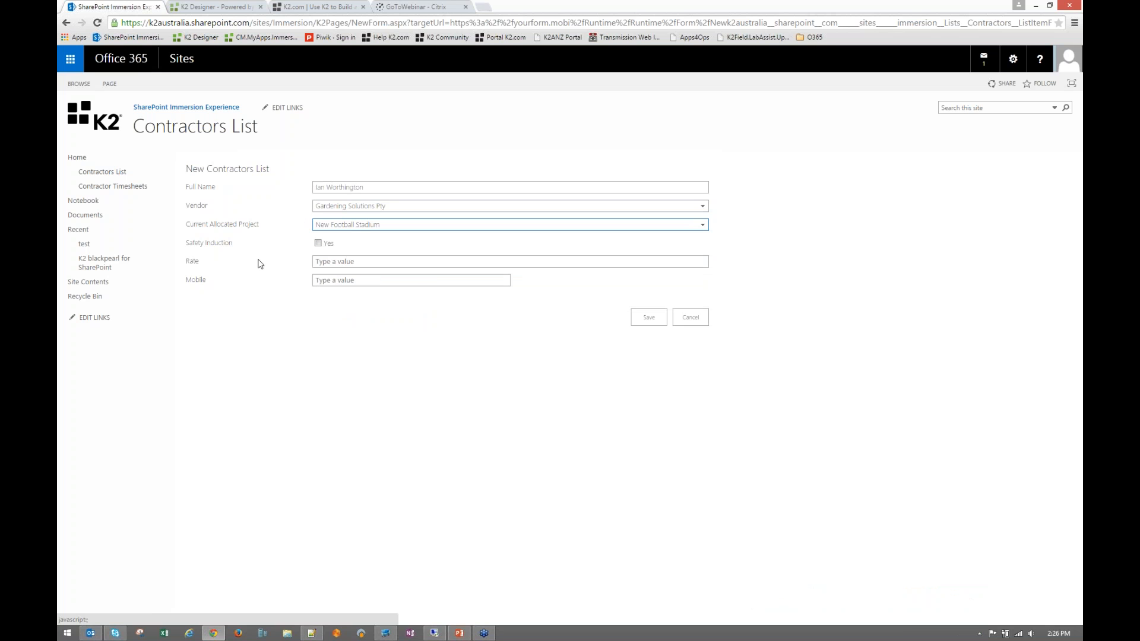
- Mark safety induction done, set rate 100, enter the contractor's mobile number, and save
click(318, 244)
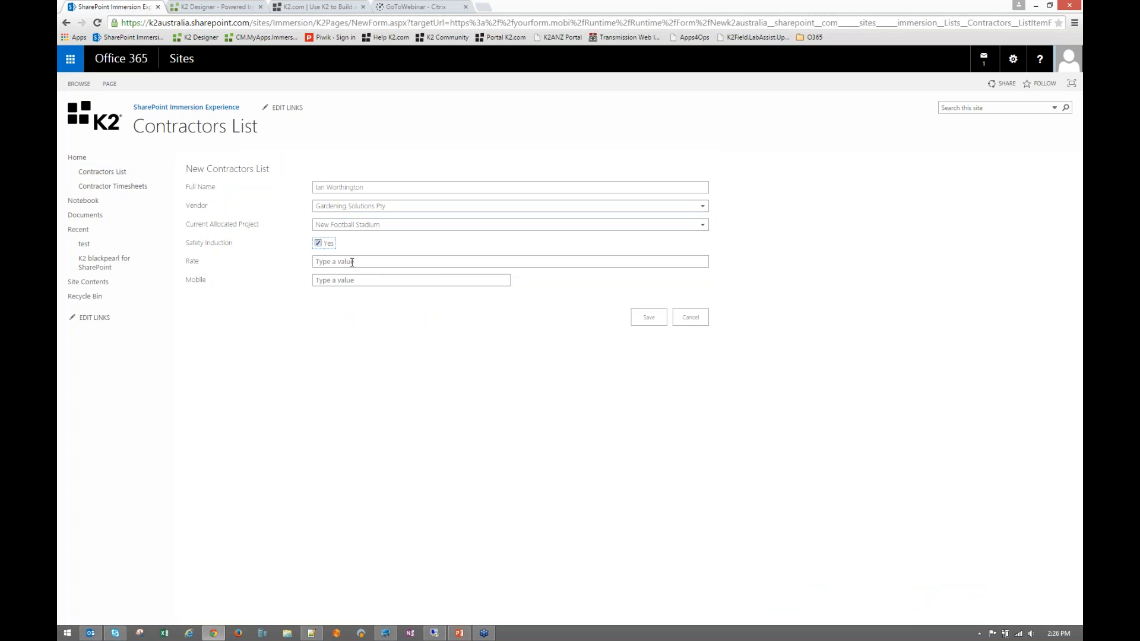
click(353, 262)
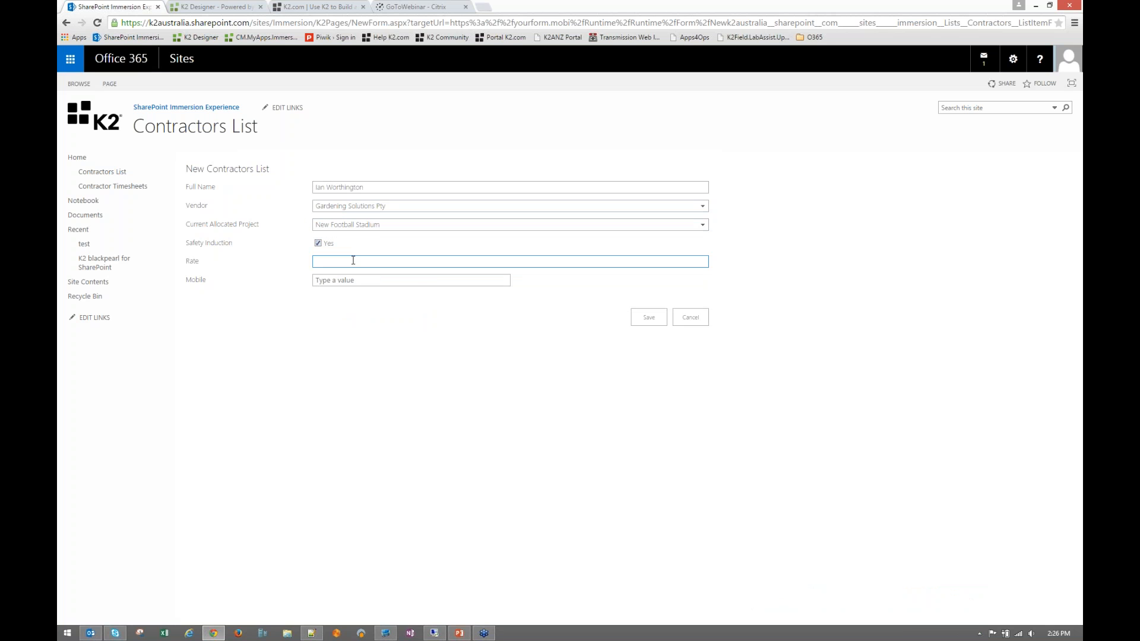
text(100)
click(348, 279)
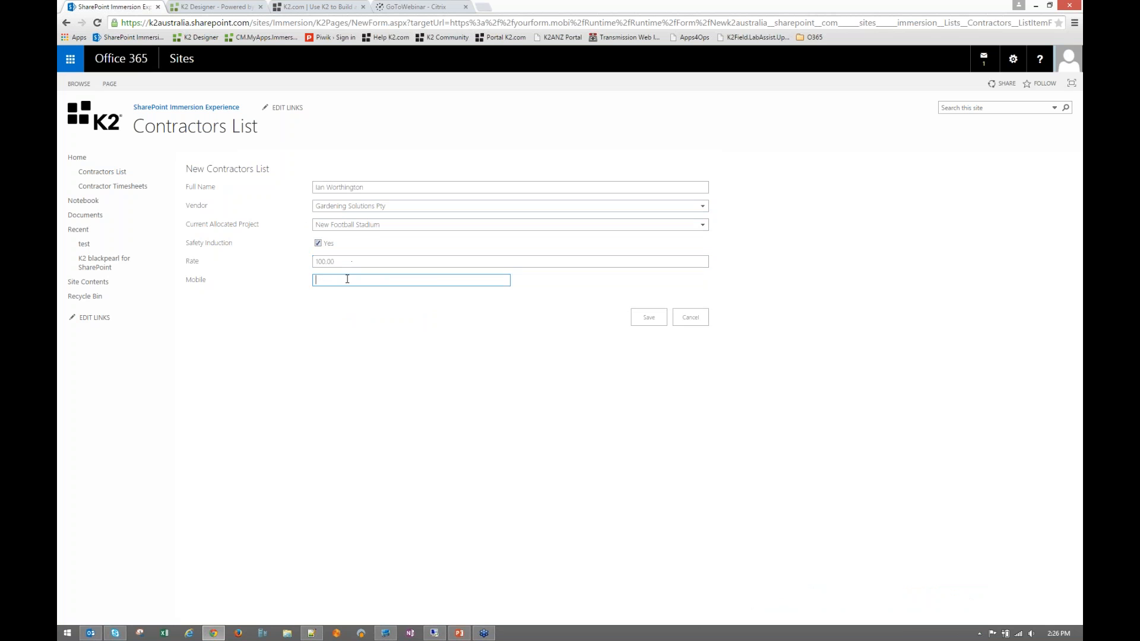
click(645, 322)
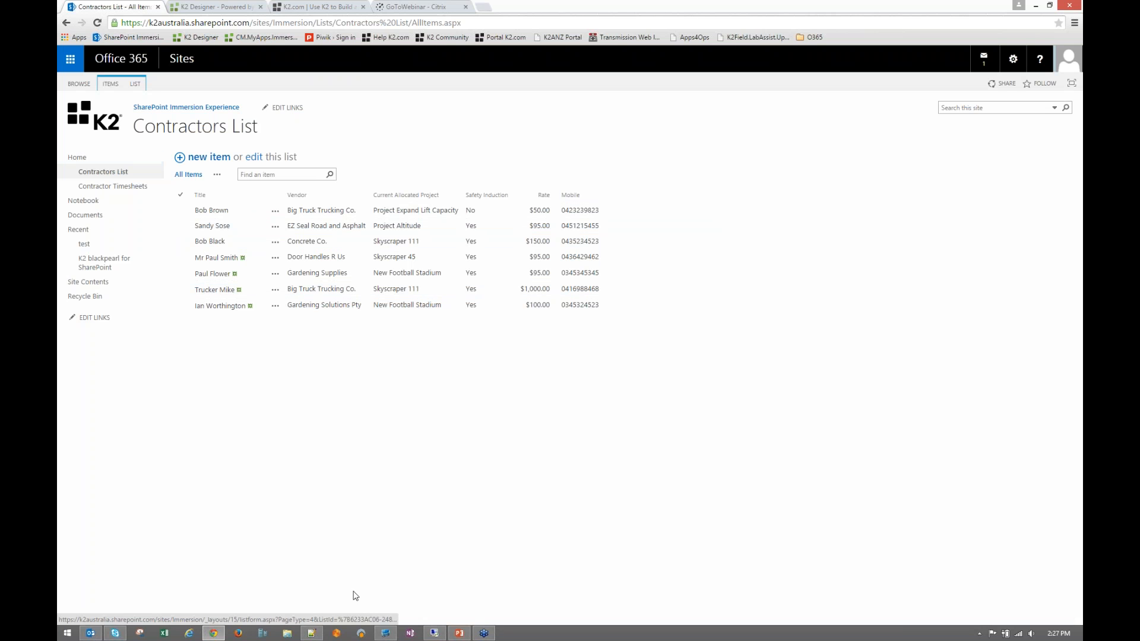
click(314, 633)
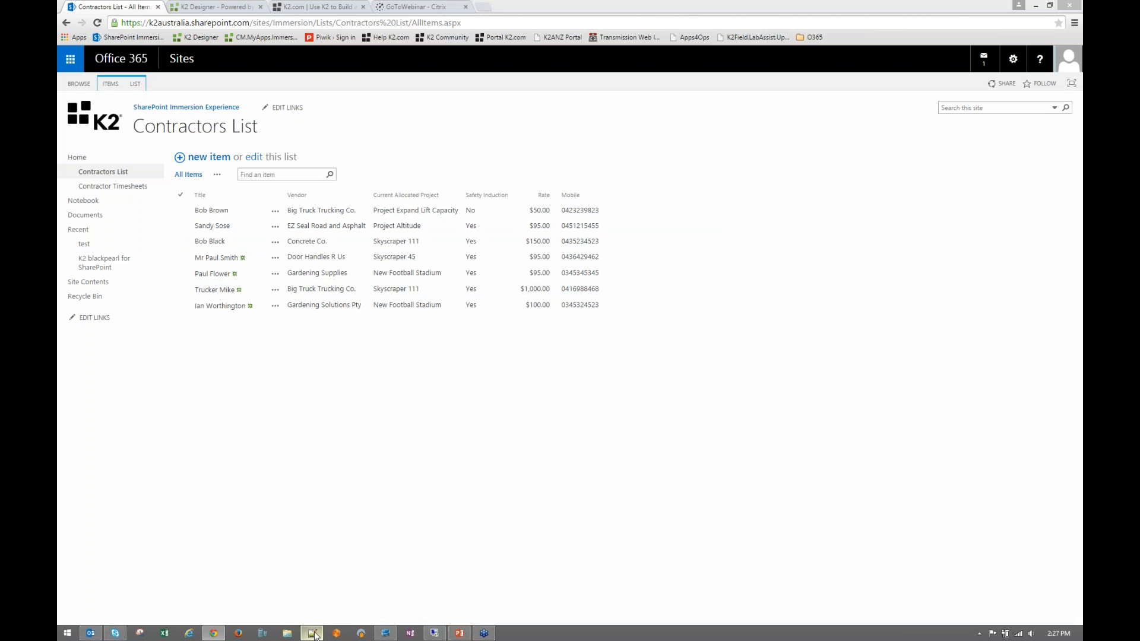
drag(546, 372, 333, 374)
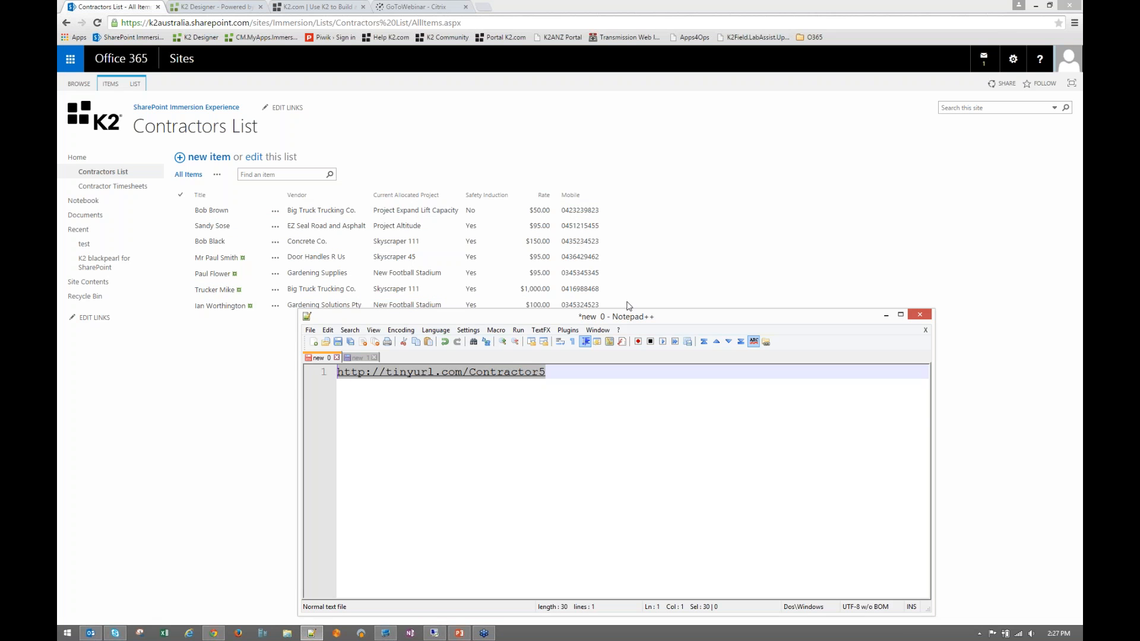
drag(629, 317, 663, 218)
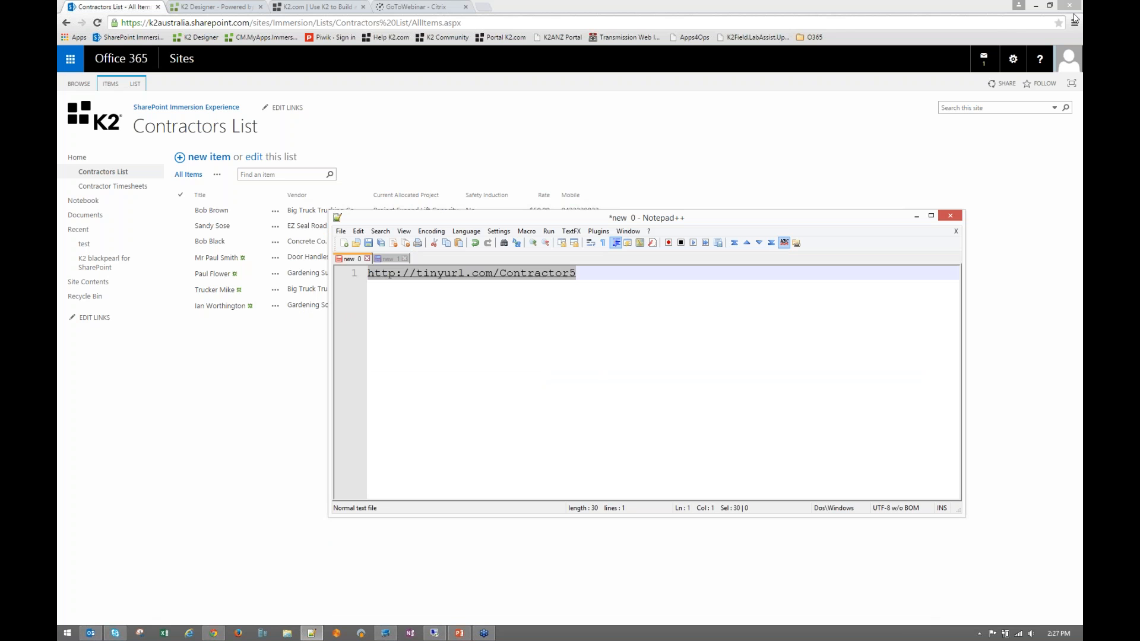
click(1075, 18)
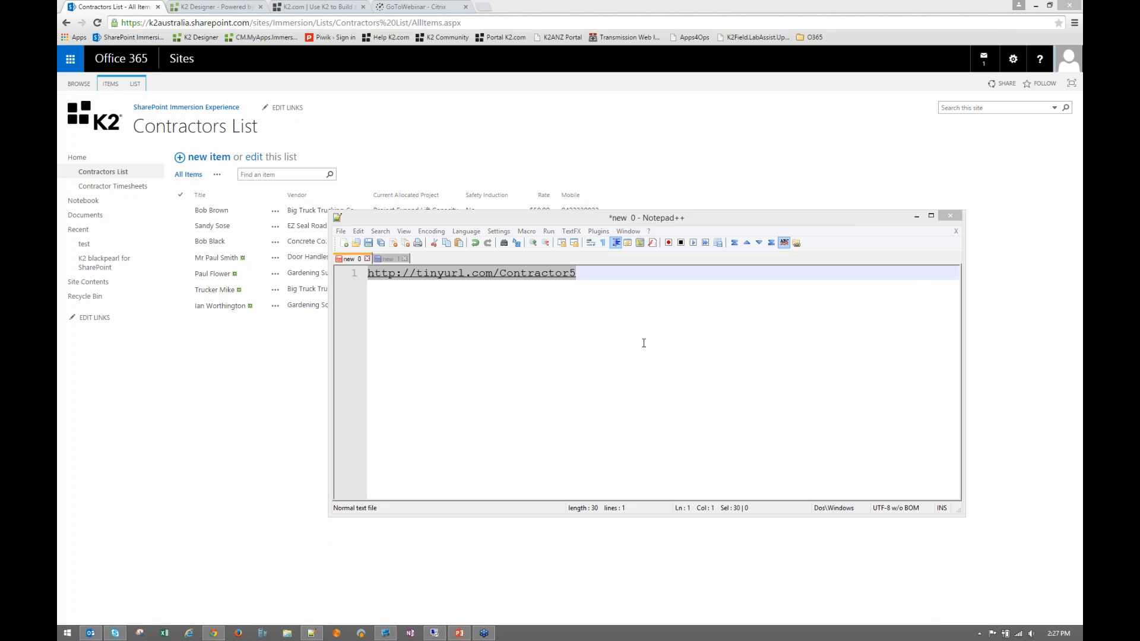
click(624, 224)
drag(632, 222, 635, 289)
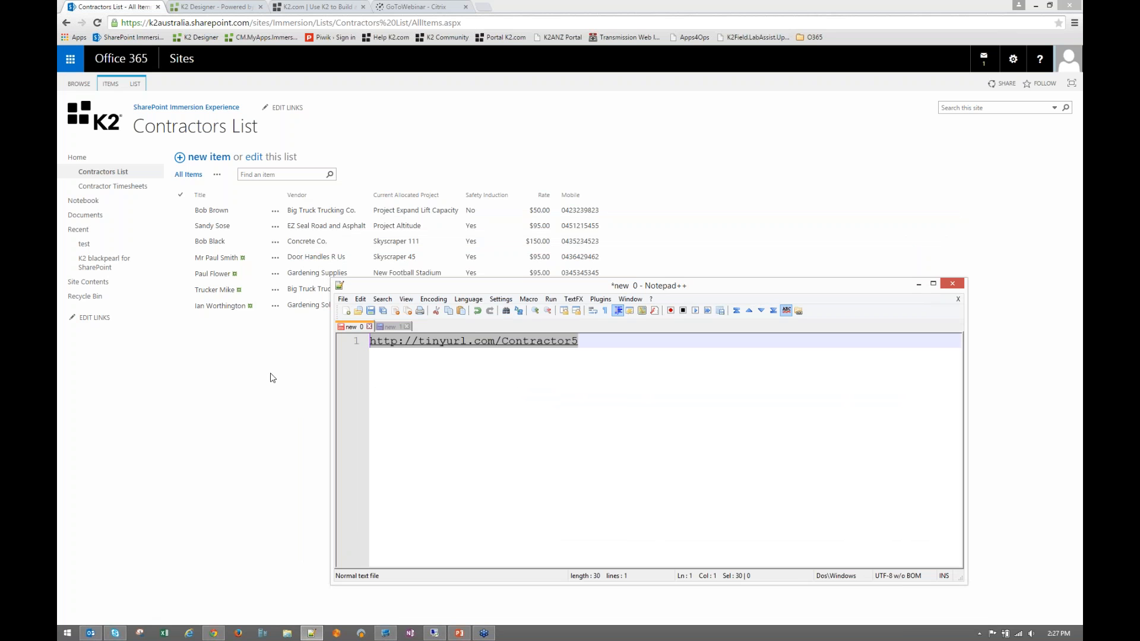
click(123, 173)
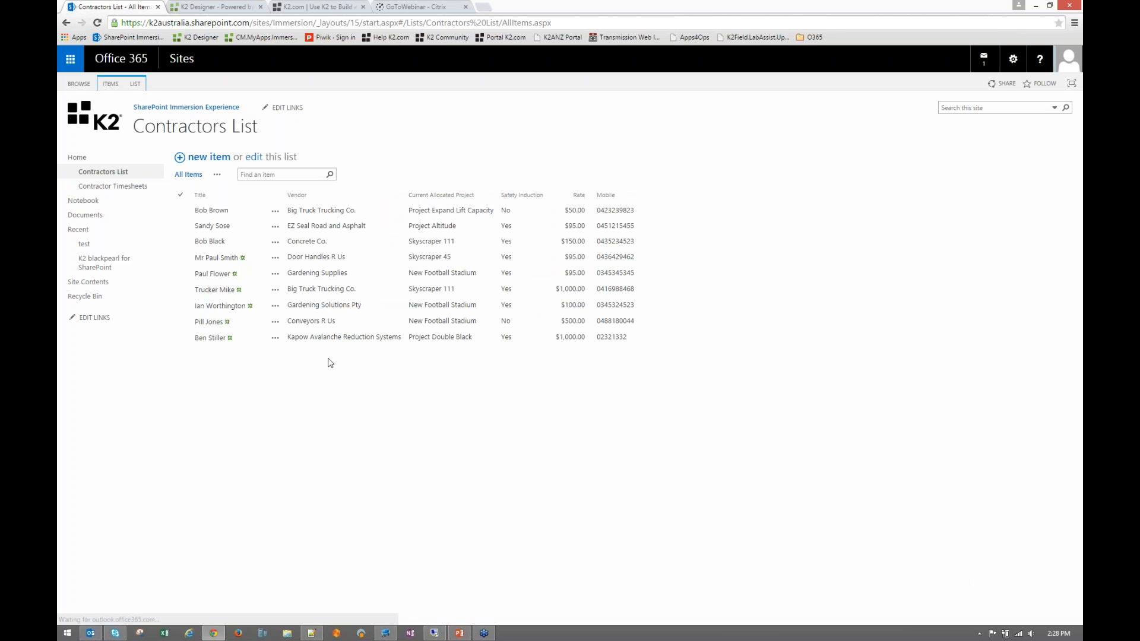
- Open the Contractor Timesheets list from the left navigation
click(143, 187)
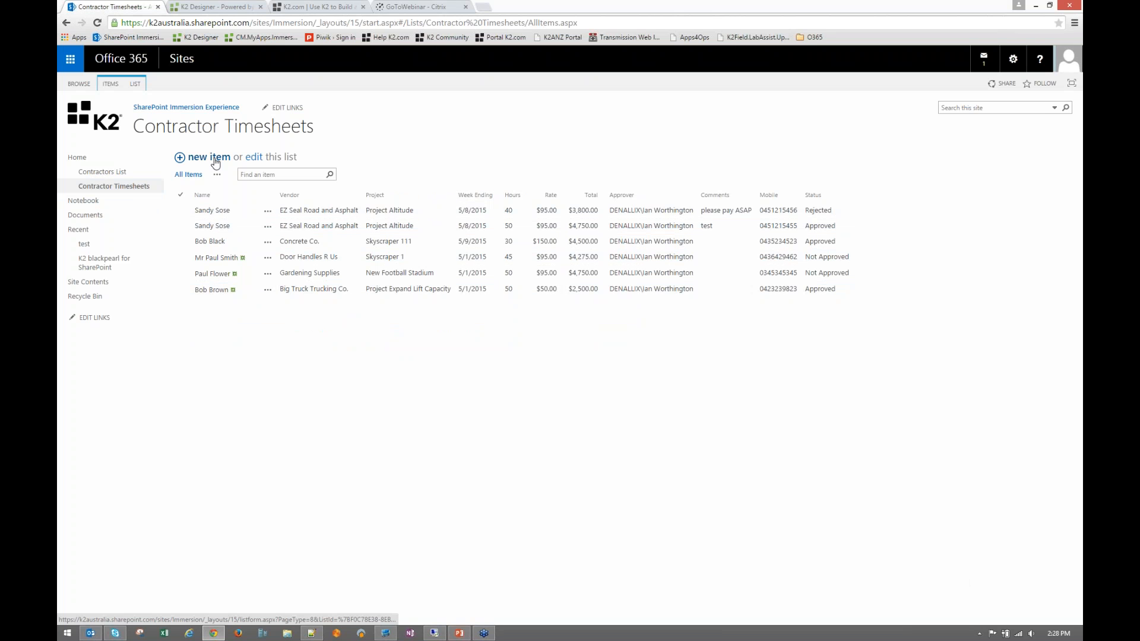
- Refresh the page with F5 to load the New Contractor Timesheets form
key(F5)
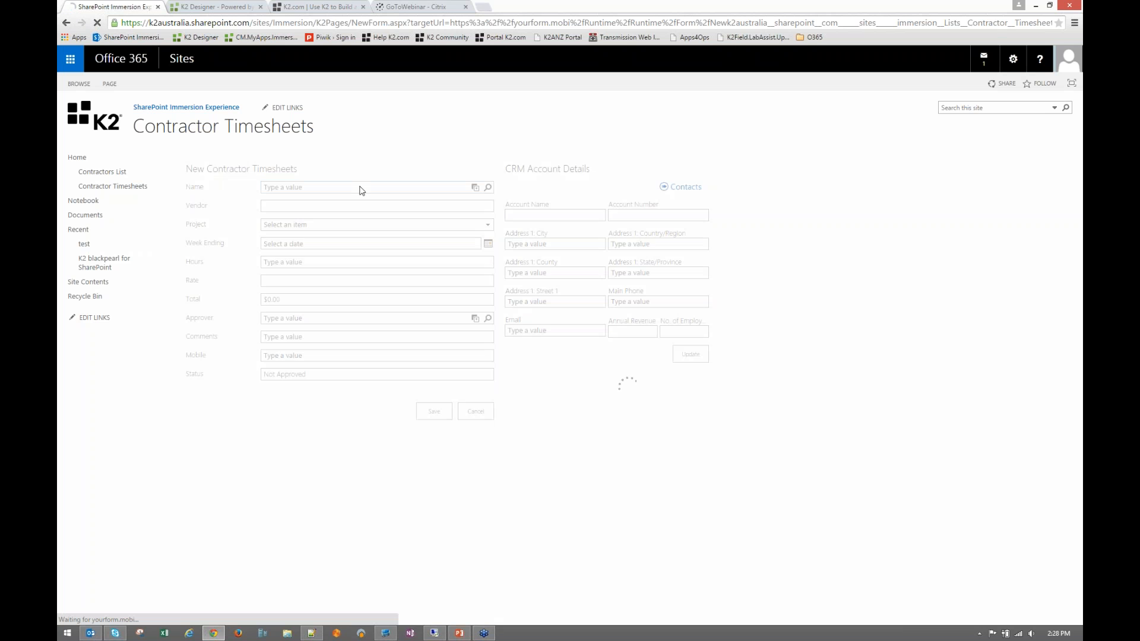
- Search the Name picker for the contractor's surname so vendor, rate and mobile auto-fill
click(355, 189)
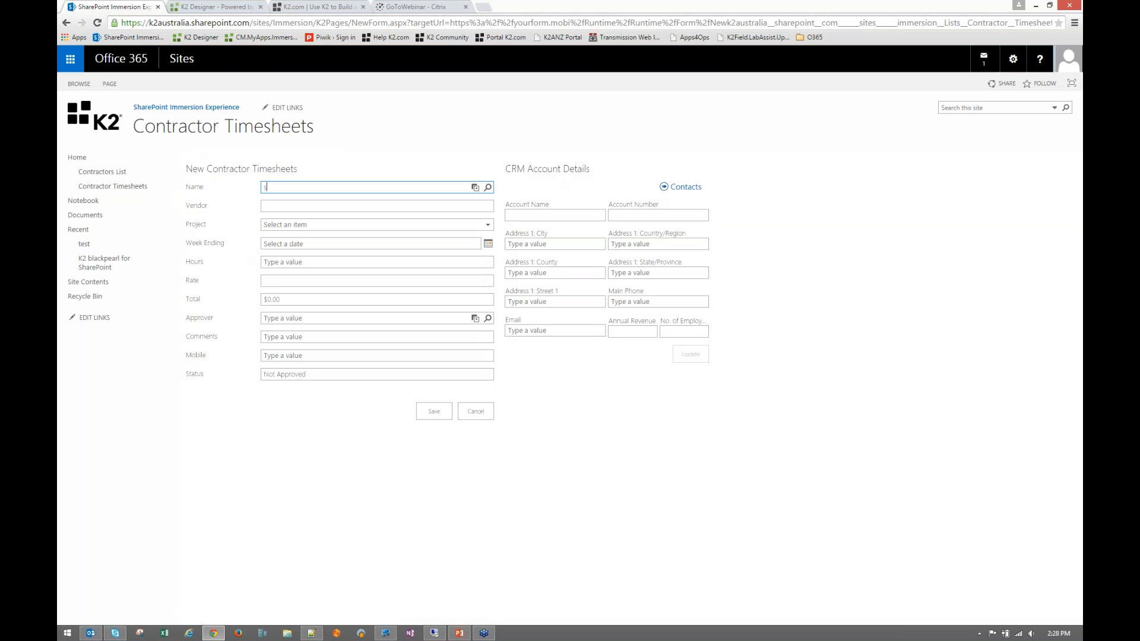
text(stiller)
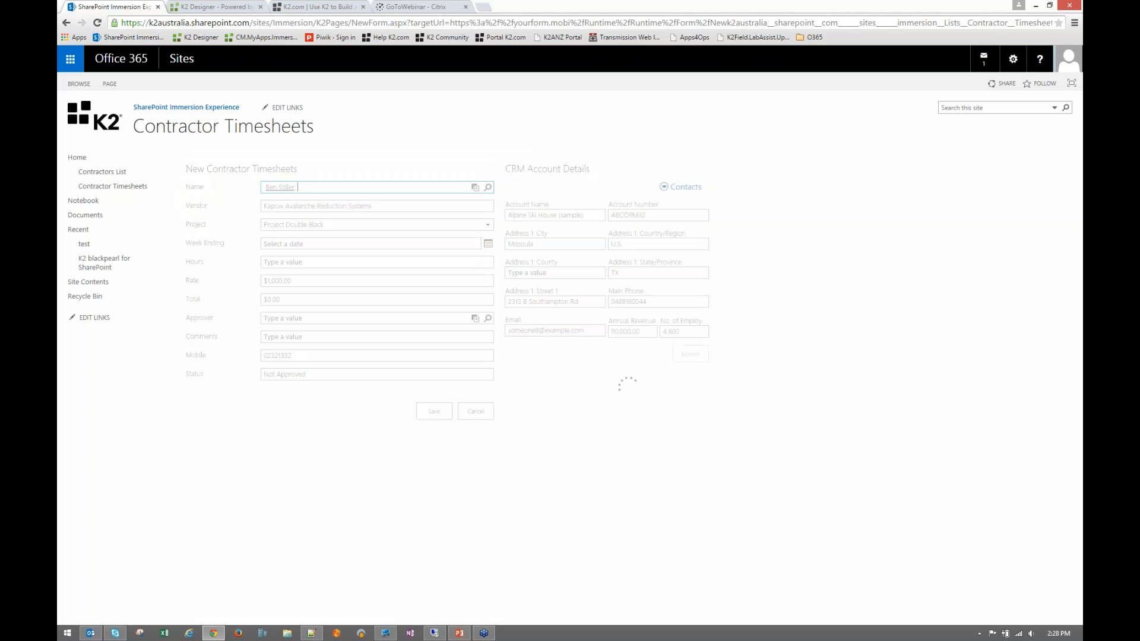
drag(266, 205, 364, 212)
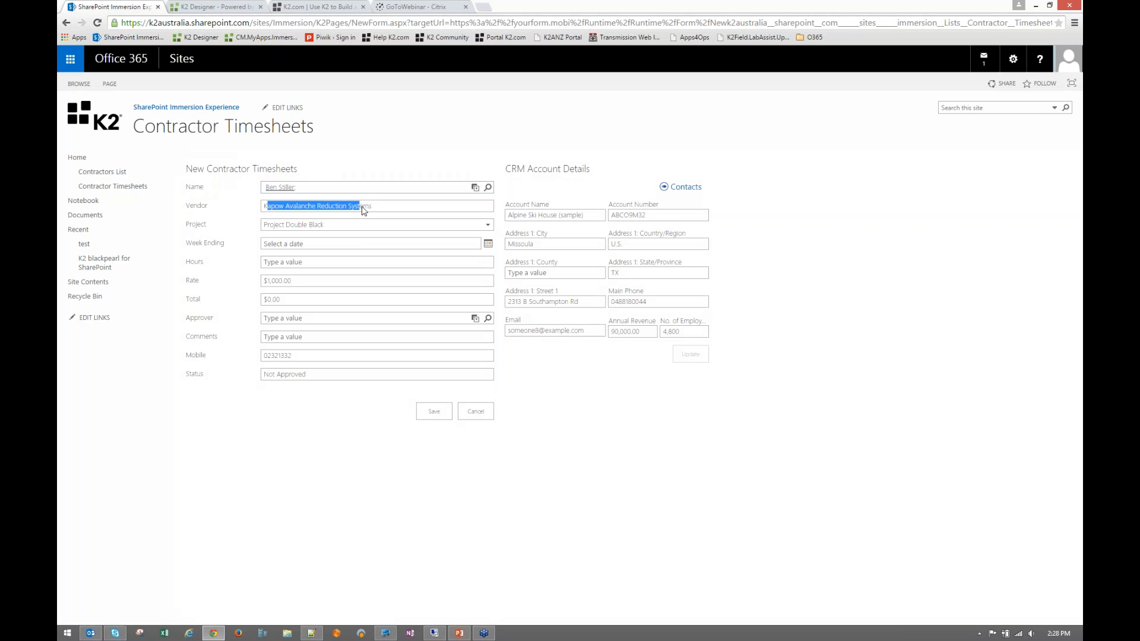
click(364, 212)
- Set the timesheet's project to Project Altitude after trying New Football Stadium
click(276, 228)
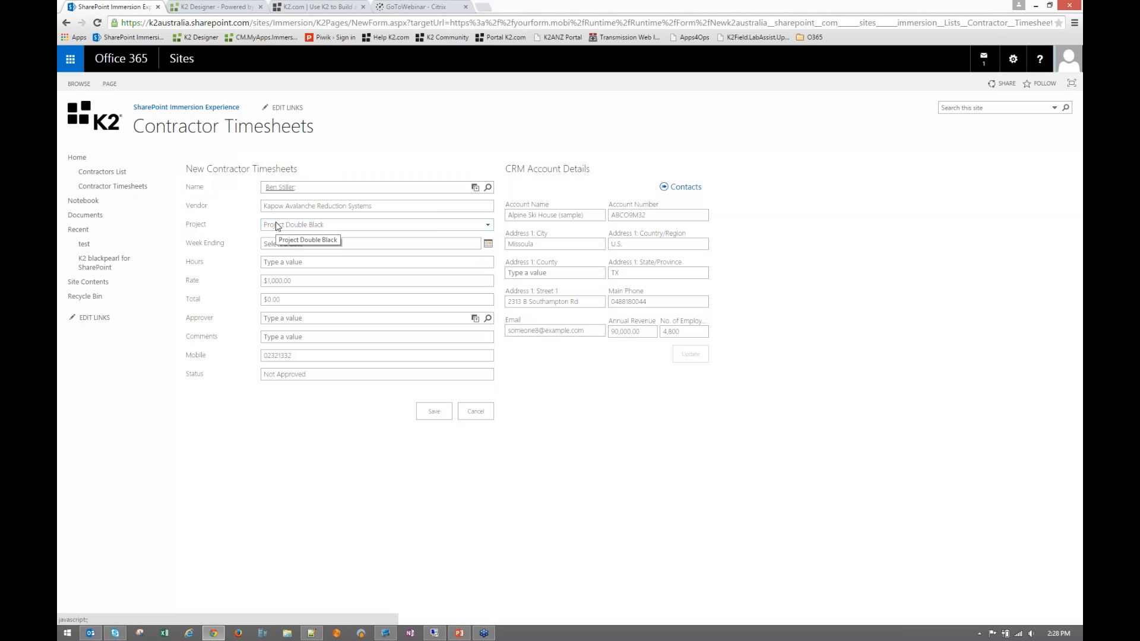
drag(284, 207, 360, 206)
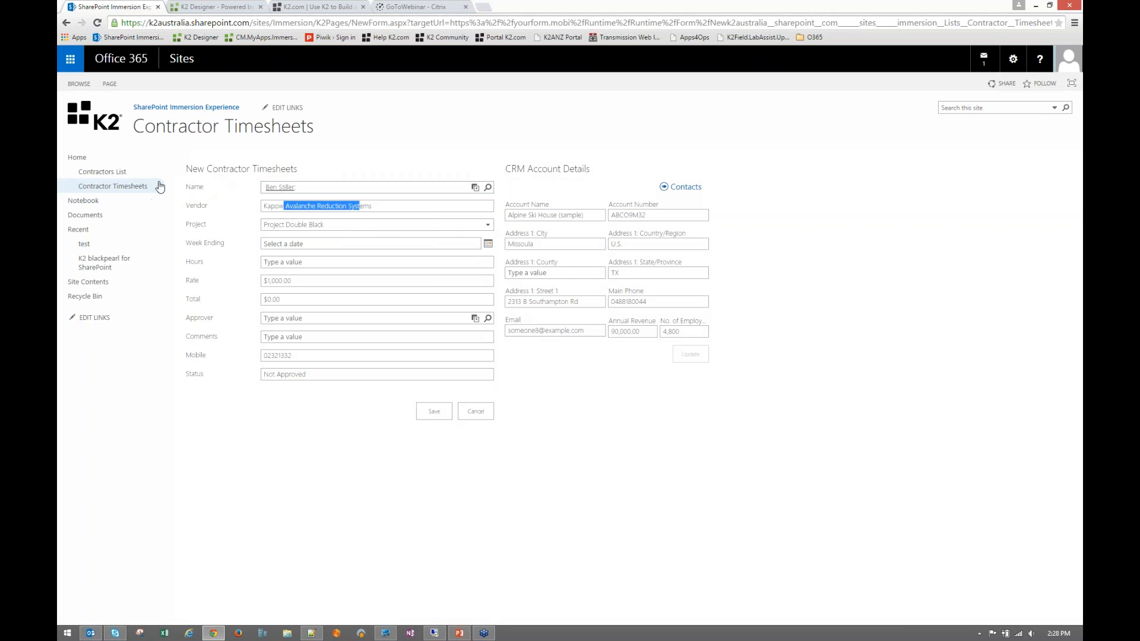
click(268, 228)
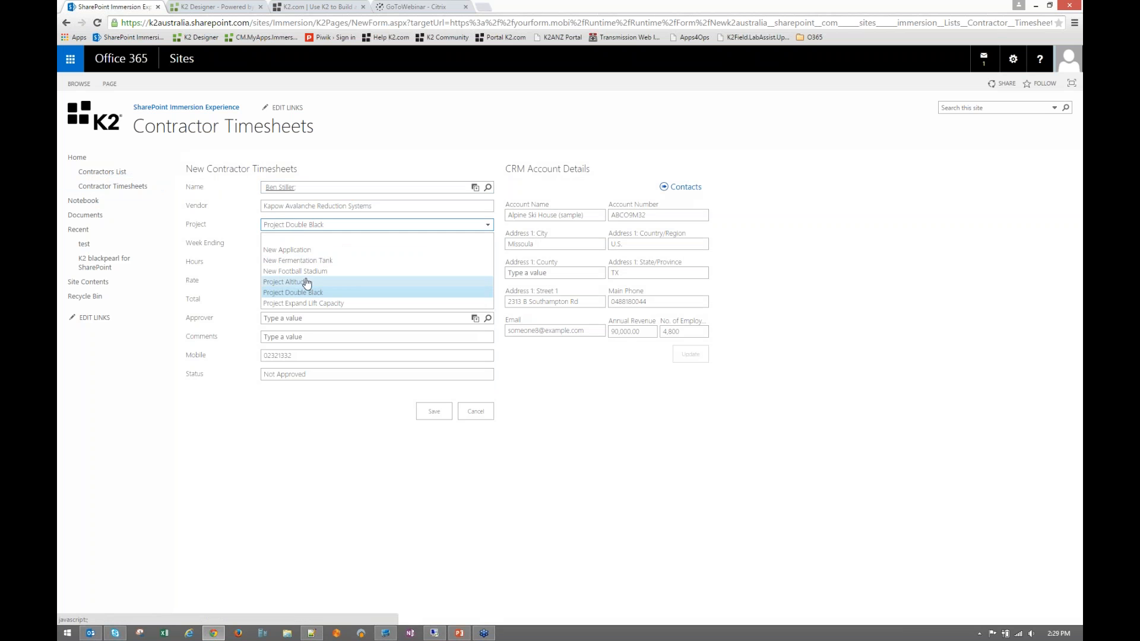
click(240, 226)
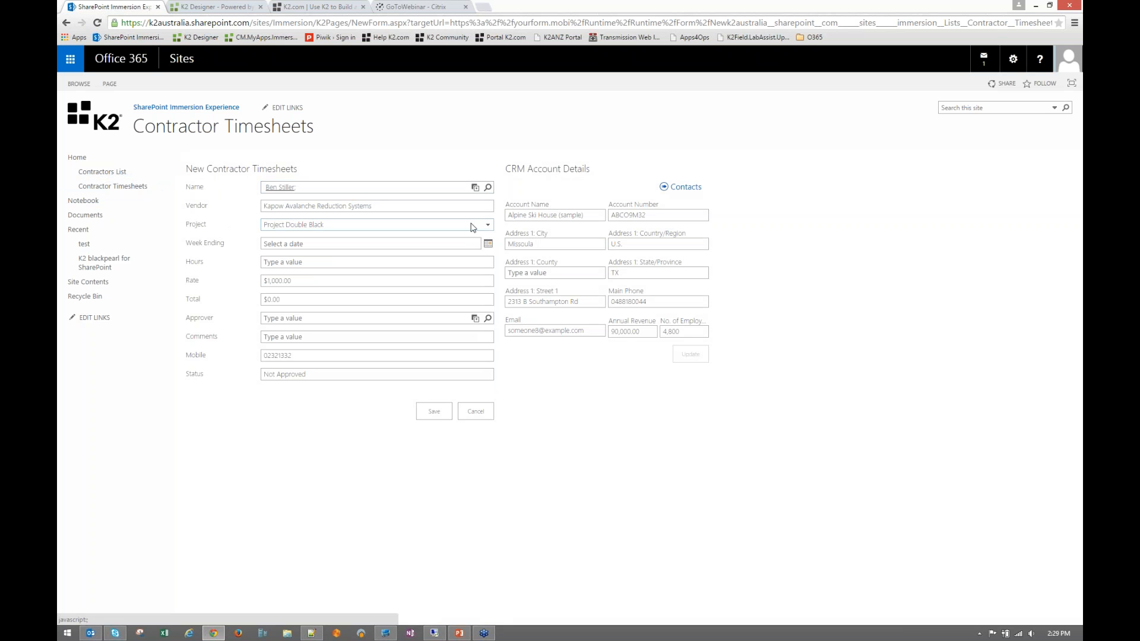
click(441, 230)
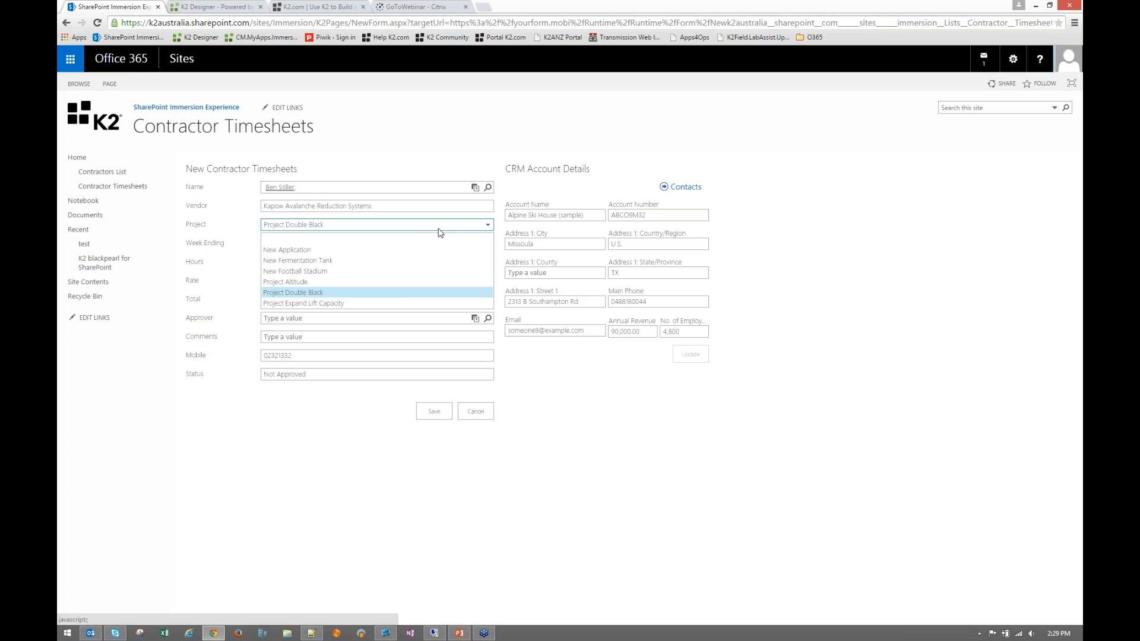
click(382, 275)
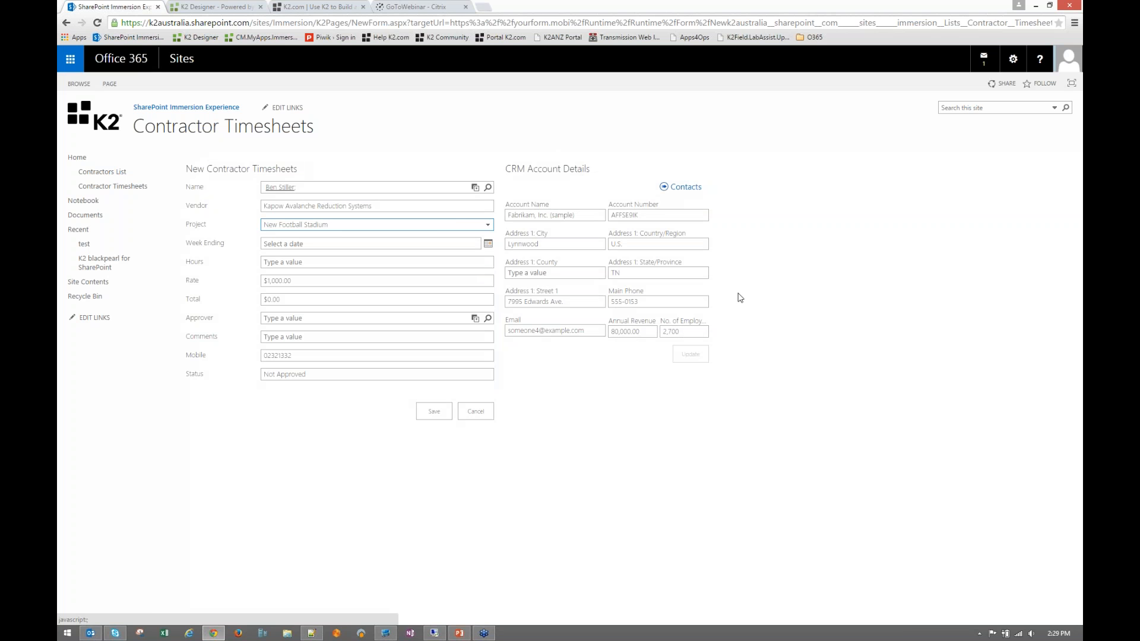
click(450, 226)
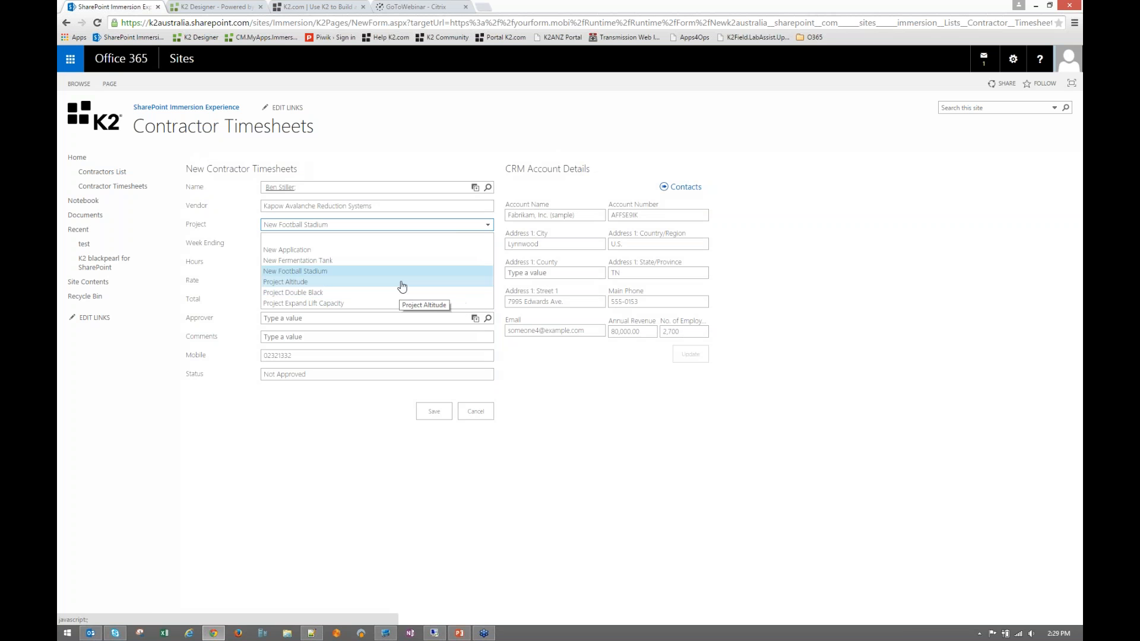
click(402, 283)
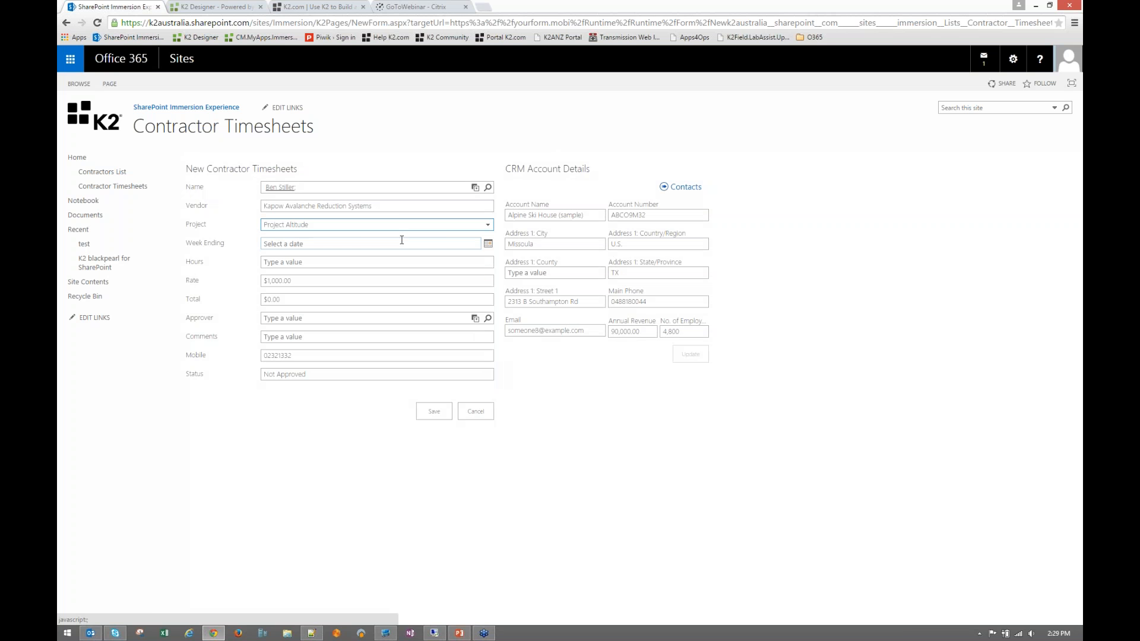
- Set Week Ending to 1 May 2015 and Hours to 20, giving a $20,000.00 total
click(335, 244)
click(488, 243)
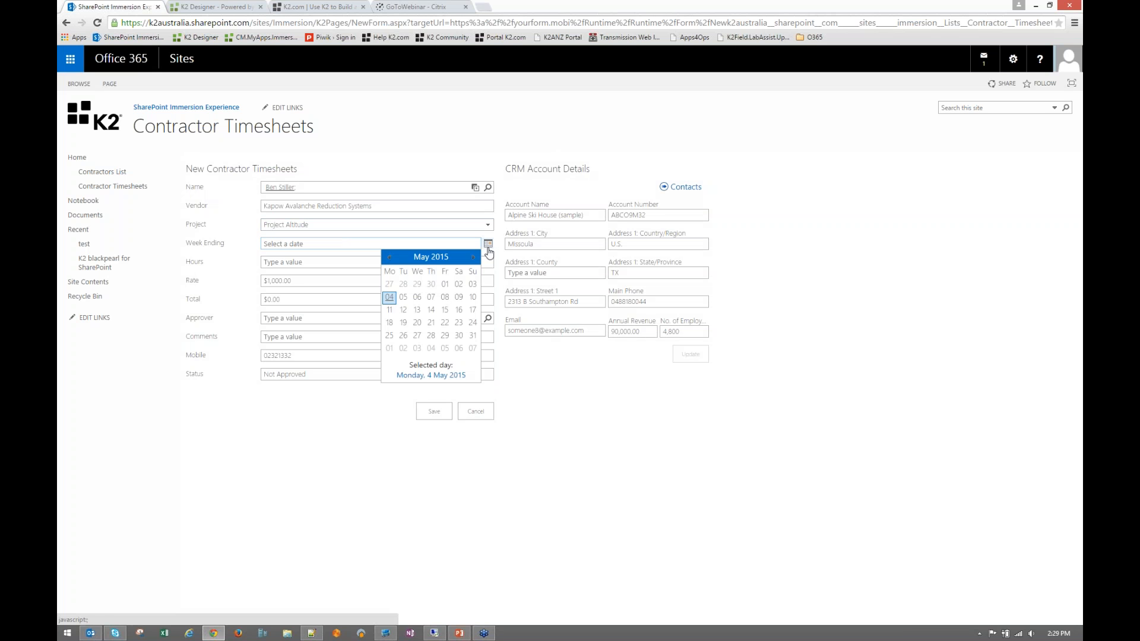
click(446, 285)
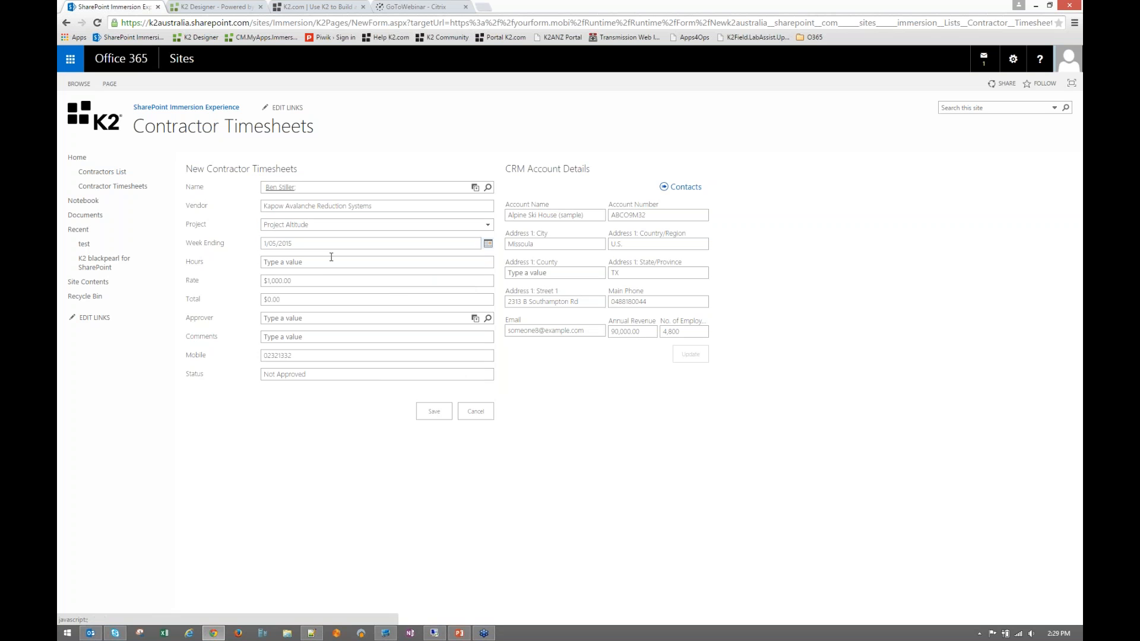
click(321, 263)
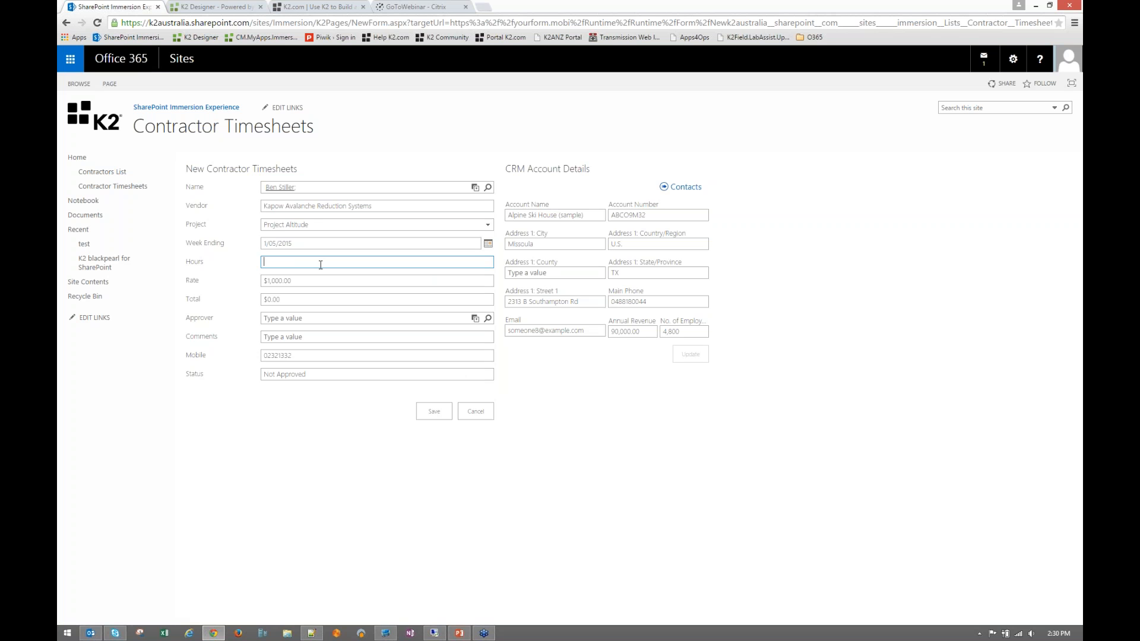
text(20)
click(291, 274)
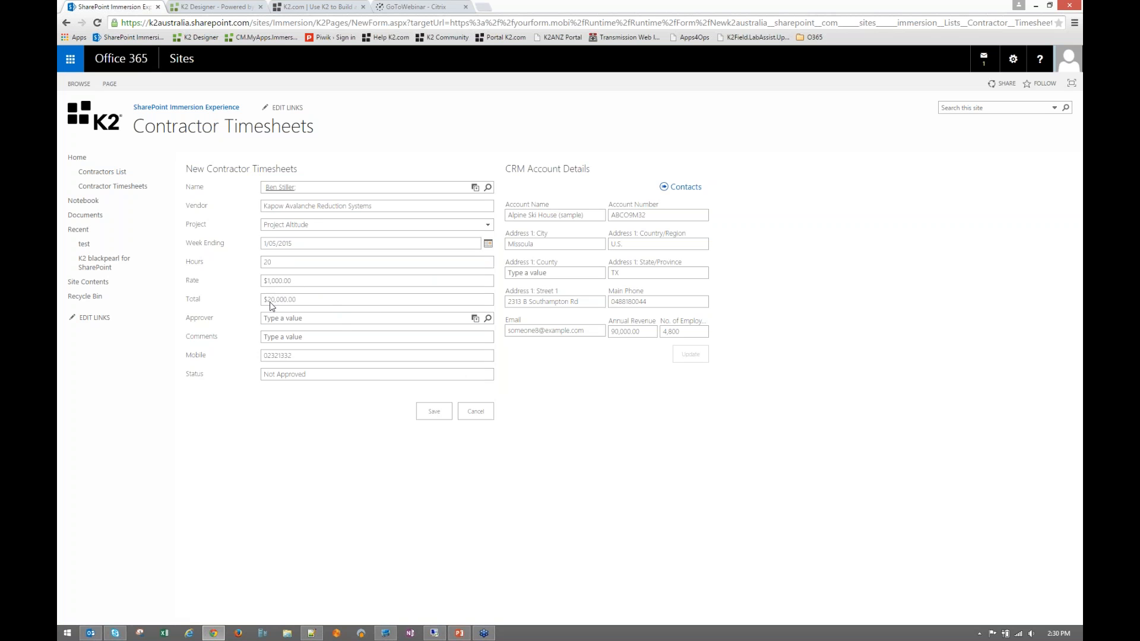
drag(264, 302, 301, 301)
- Enter and resolve the approver's name, and add the comment 'please pay asap'
click(295, 315)
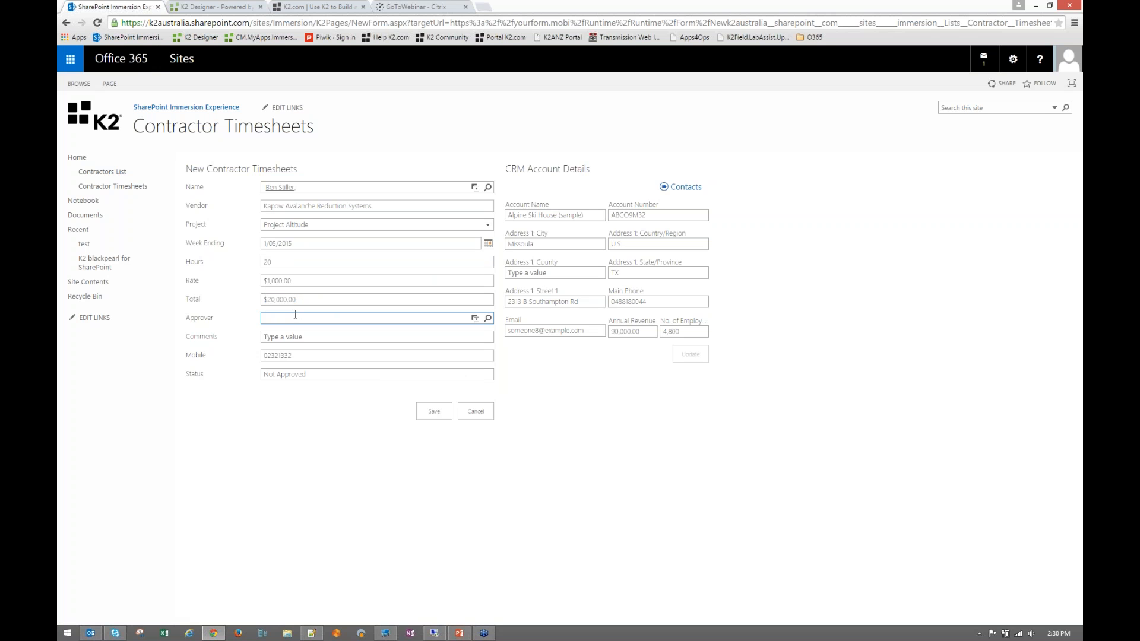
text(worthington)
key(Return)
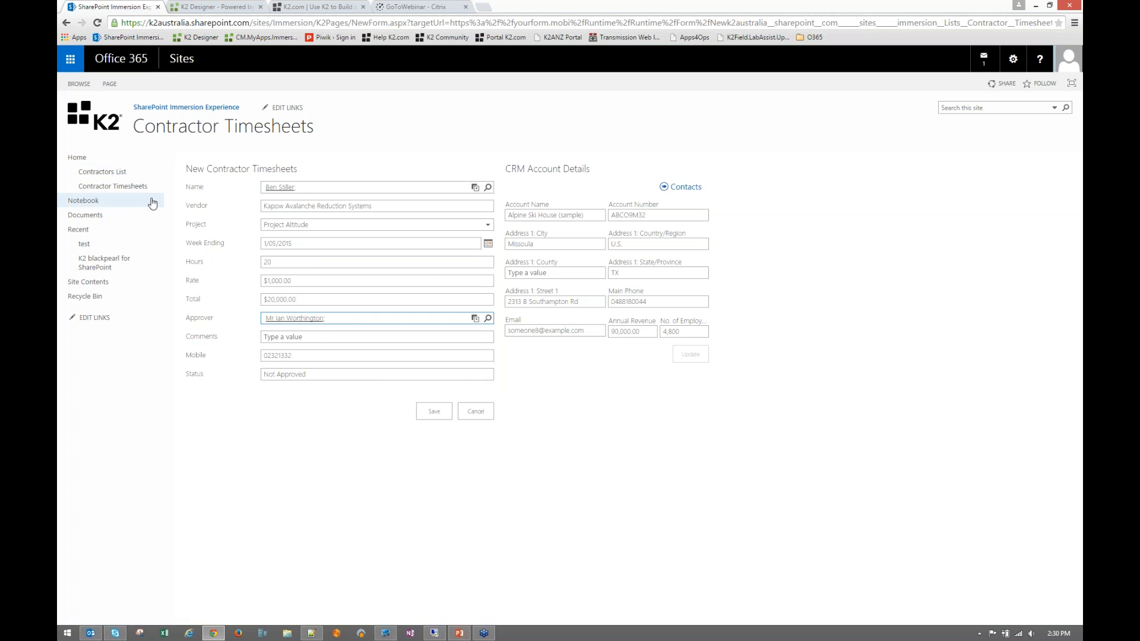
click(328, 338)
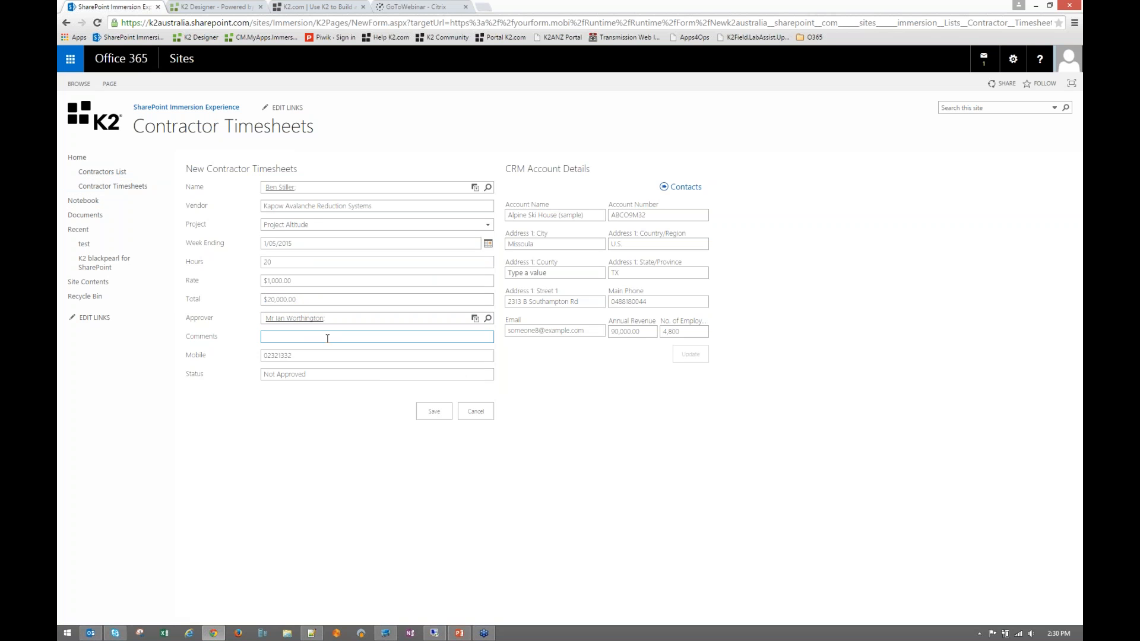
text(please pay asap)
- Overwrite the Contractor Mobile field with an updated mobile number
click(277, 356)
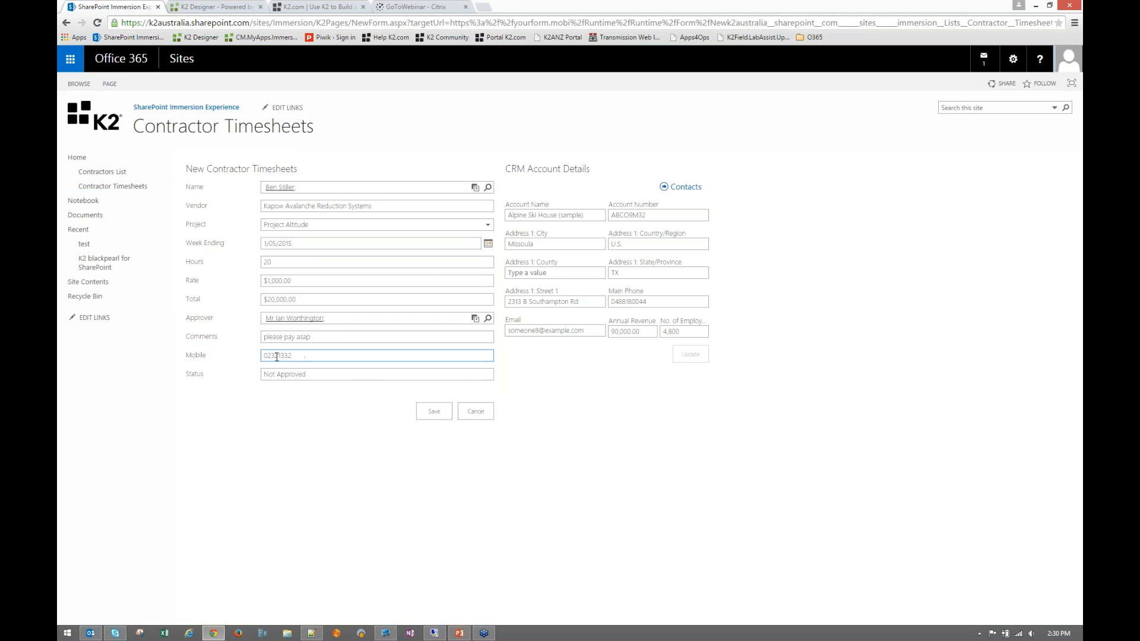
text(02321332)
drag(270, 356, 317, 359)
drag(266, 375, 306, 375)
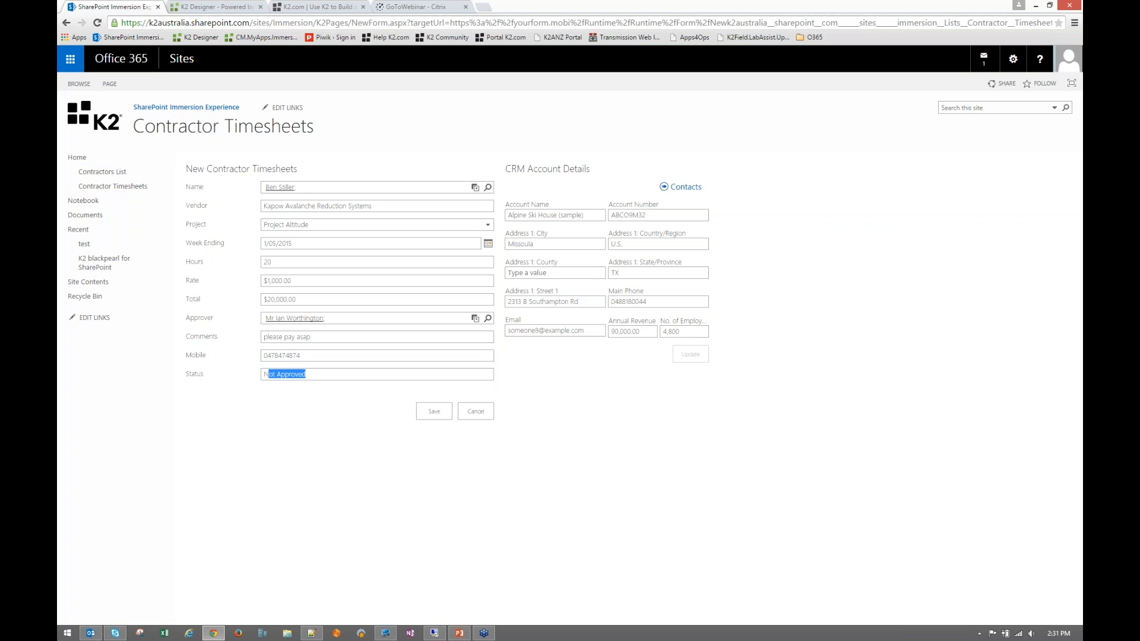
- Save the timesheet, then switch to the remote desktop's Approved Customer Projects list
click(436, 416)
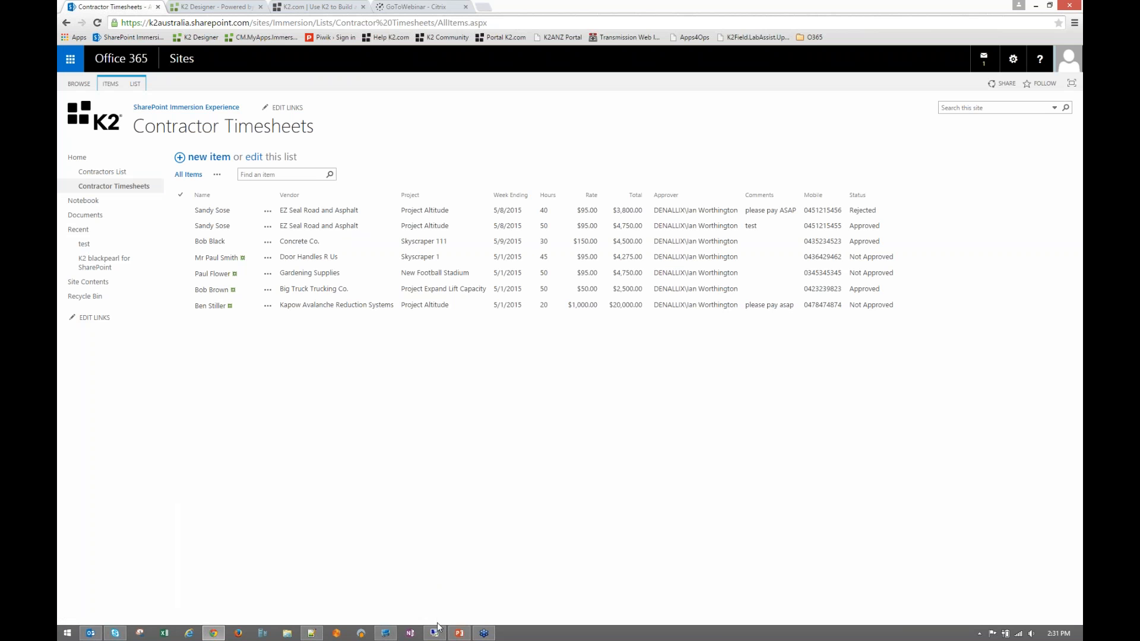
mouse_move(437, 637)
click(434, 634)
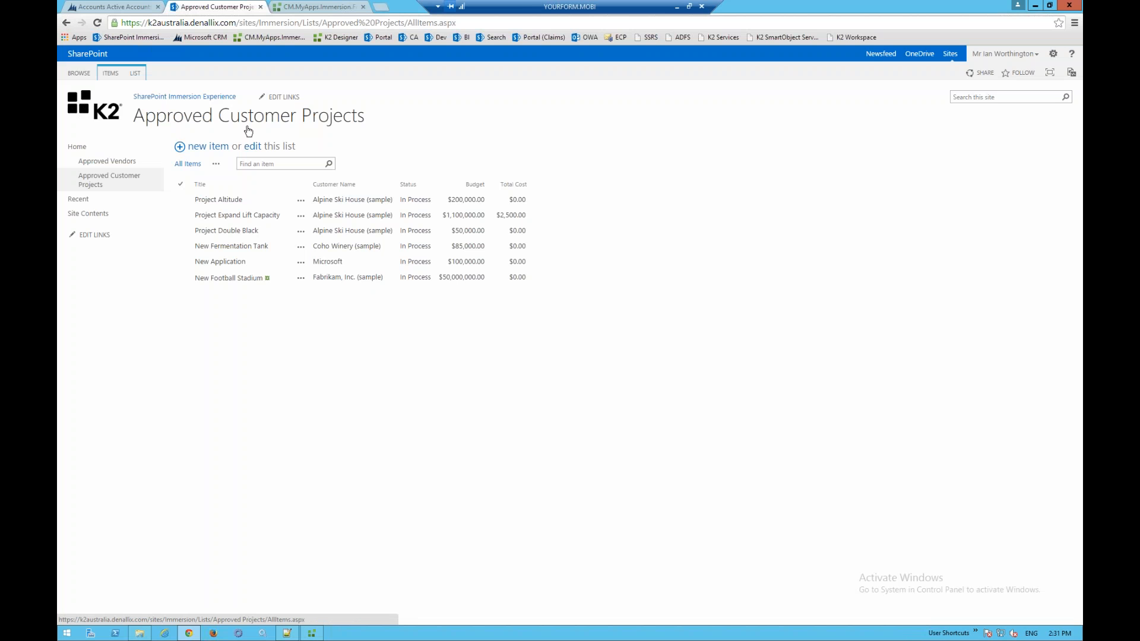
- Open the SharePoint Portal in a new tab to view My K2 Tasks, then minimize the remote session
click(101, 147)
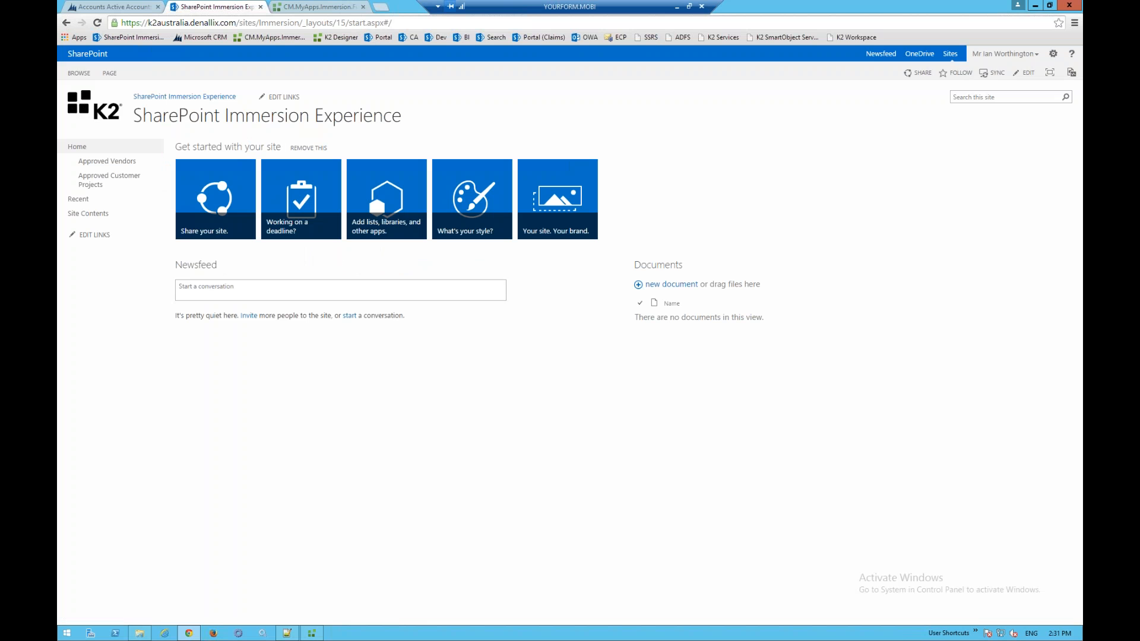
click(380, 7)
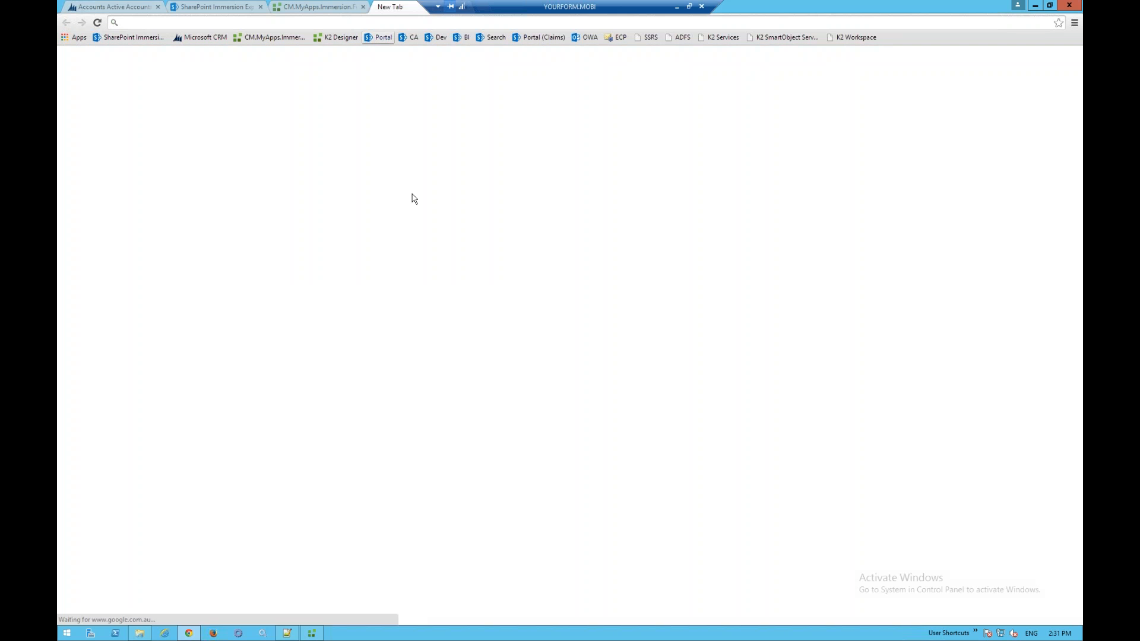
click(380, 37)
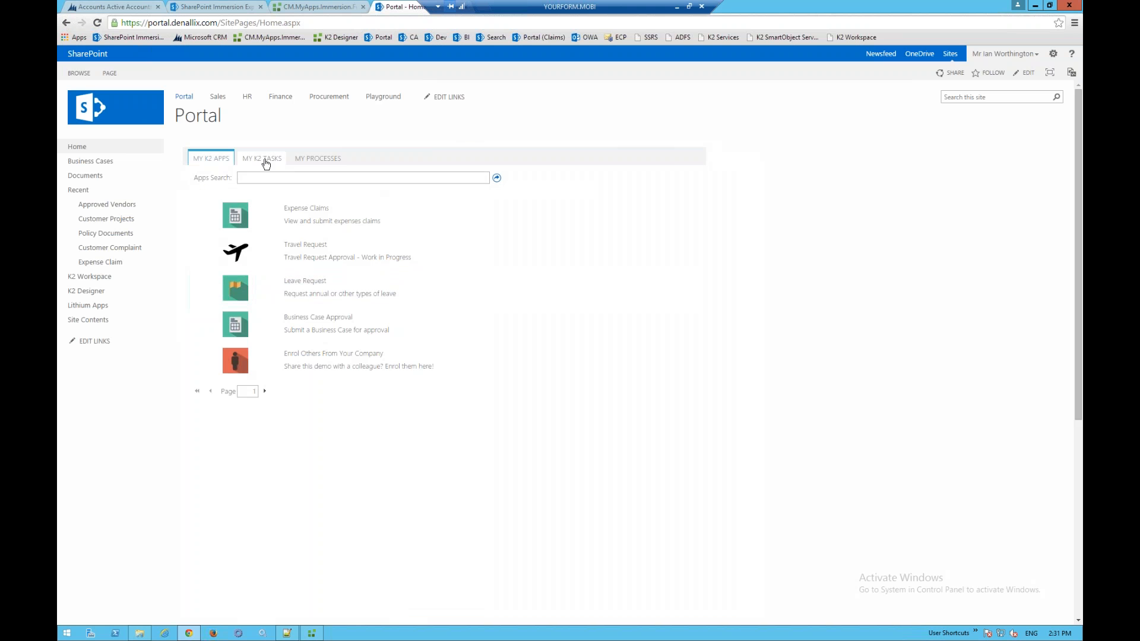
click(266, 160)
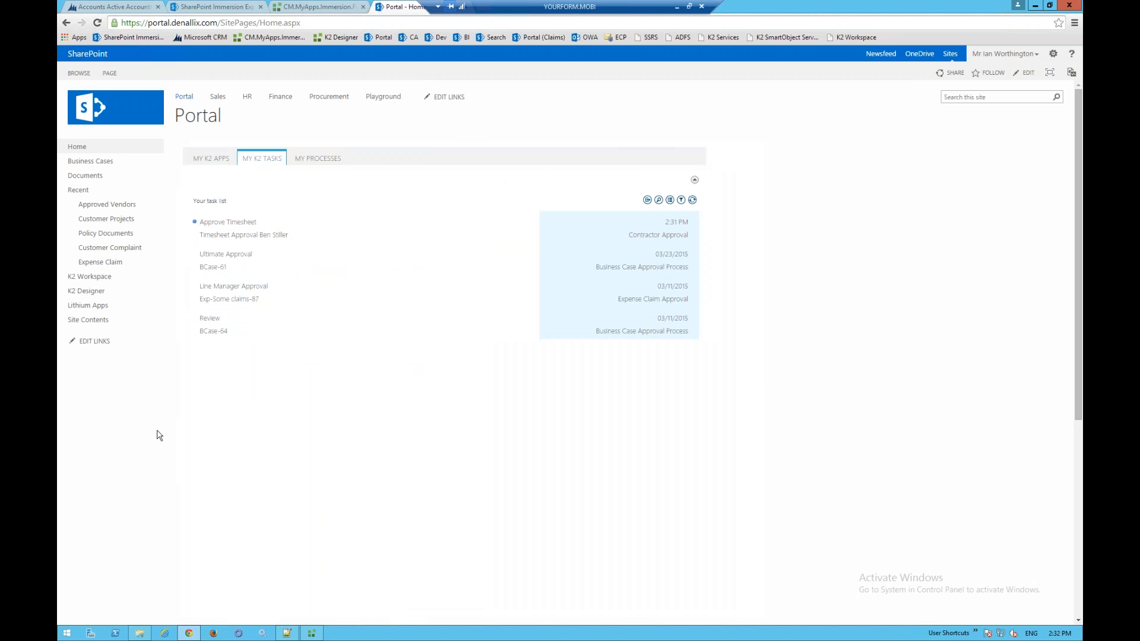
click(677, 6)
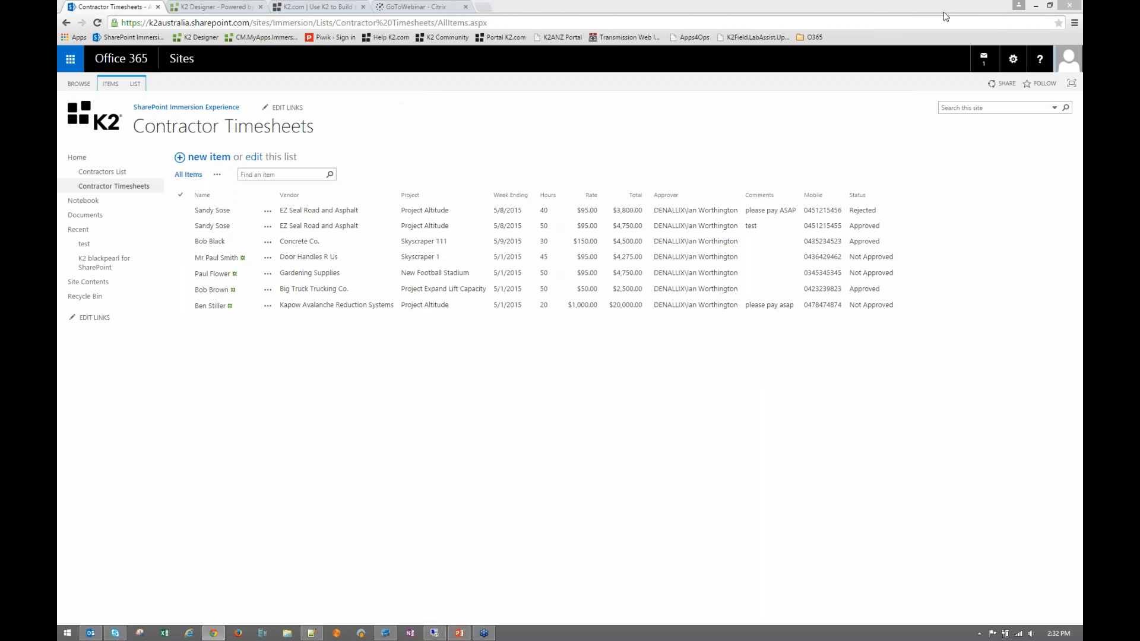
- Restore Chrome and inspect CM.MyApps.Mob.Immersion.Form from More tools > Inspect devices
double_click(985, 14)
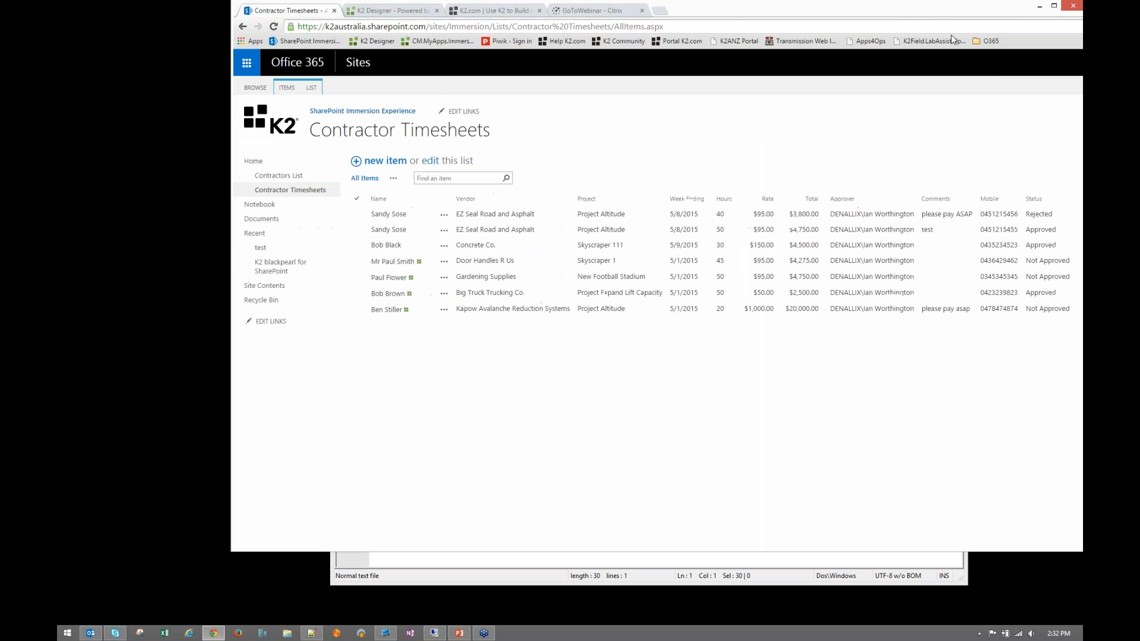
click(1025, 51)
mouse_move(891, 301)
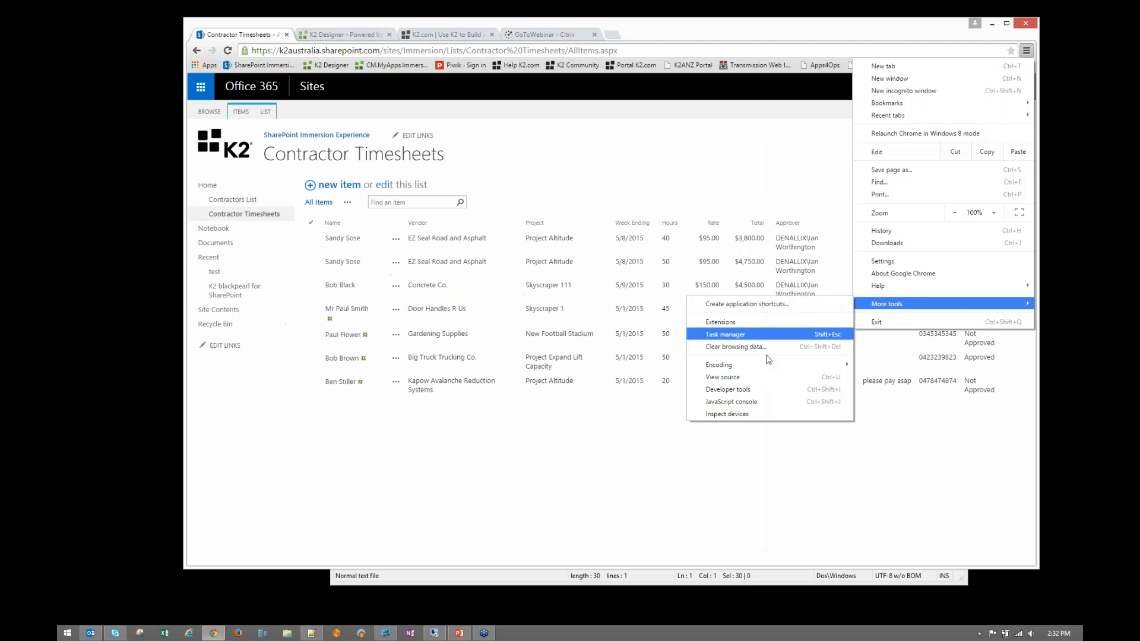
click(742, 417)
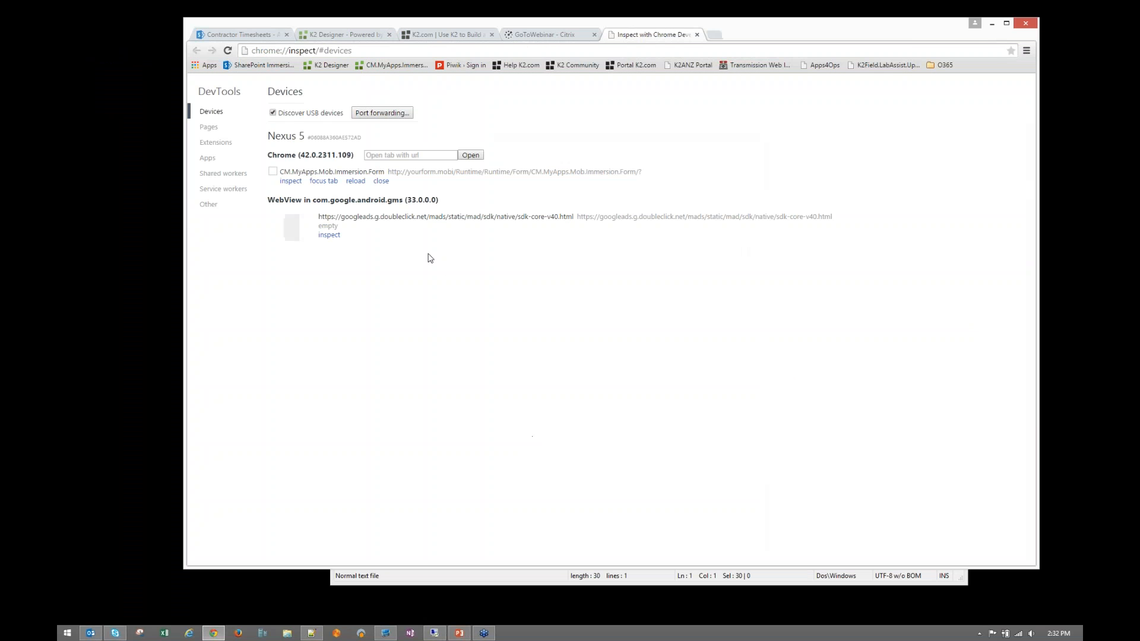
click(290, 182)
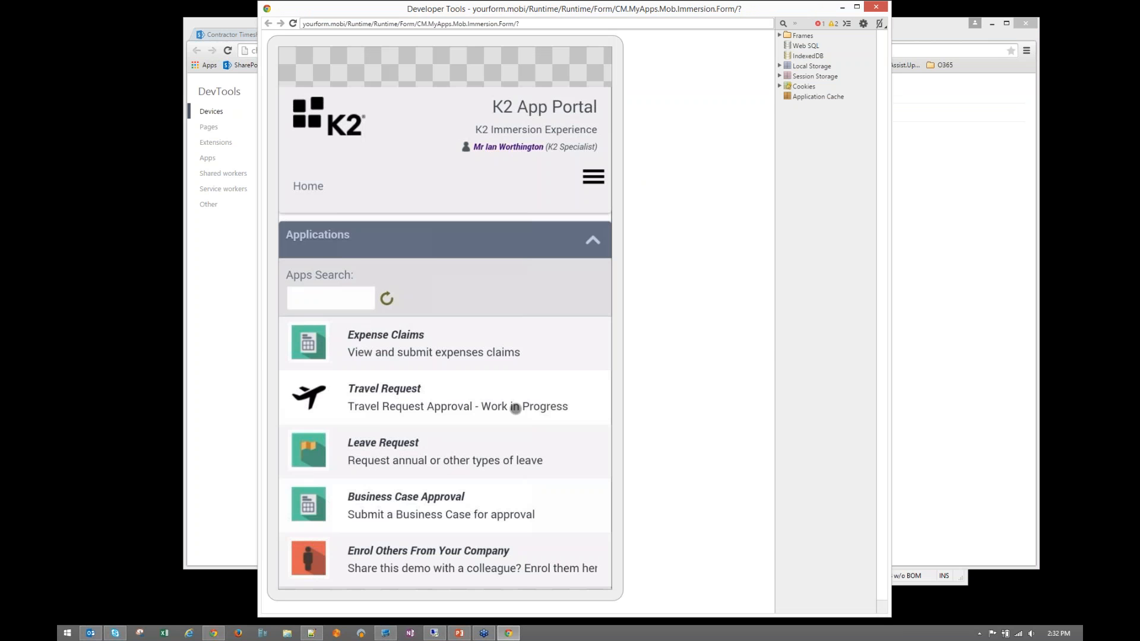
- Collapse Applications to show the phone's Task List, then return to the remote desktop
drag(522, 371, 523, 364)
scroll(523, 364, down, 2)
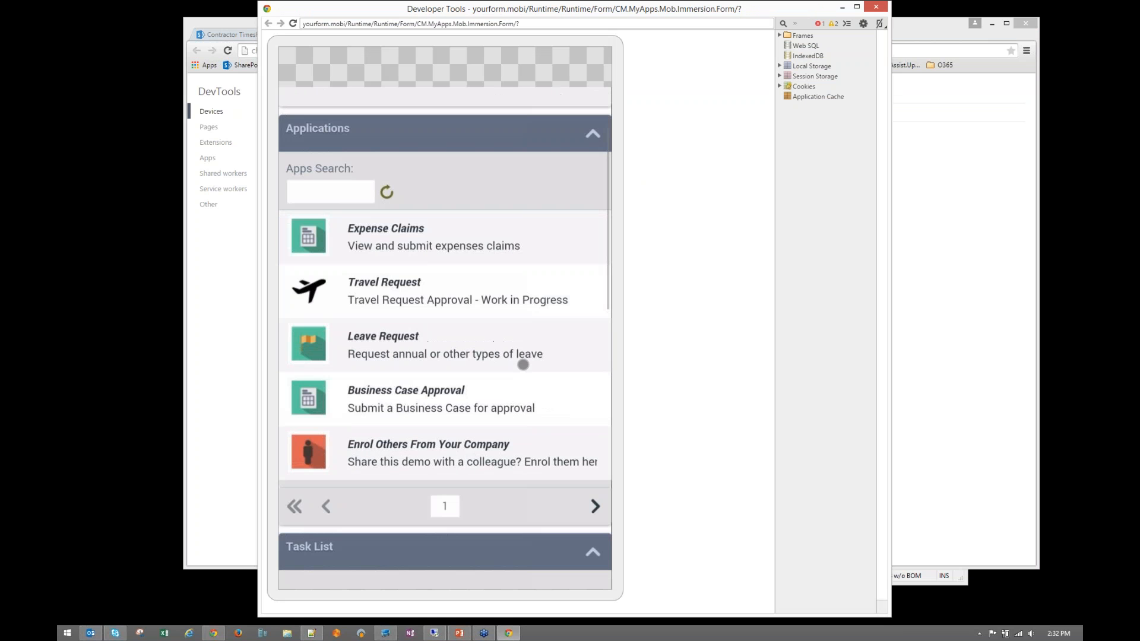
scroll(522, 364, down, 1)
scroll(522, 400, up, 3)
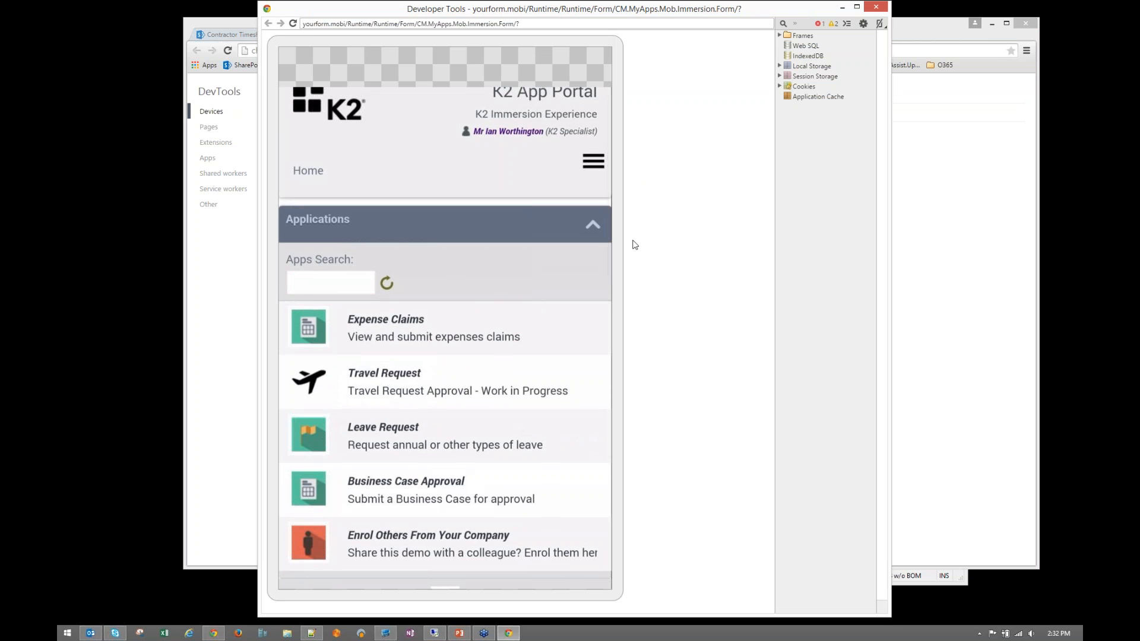
click(592, 224)
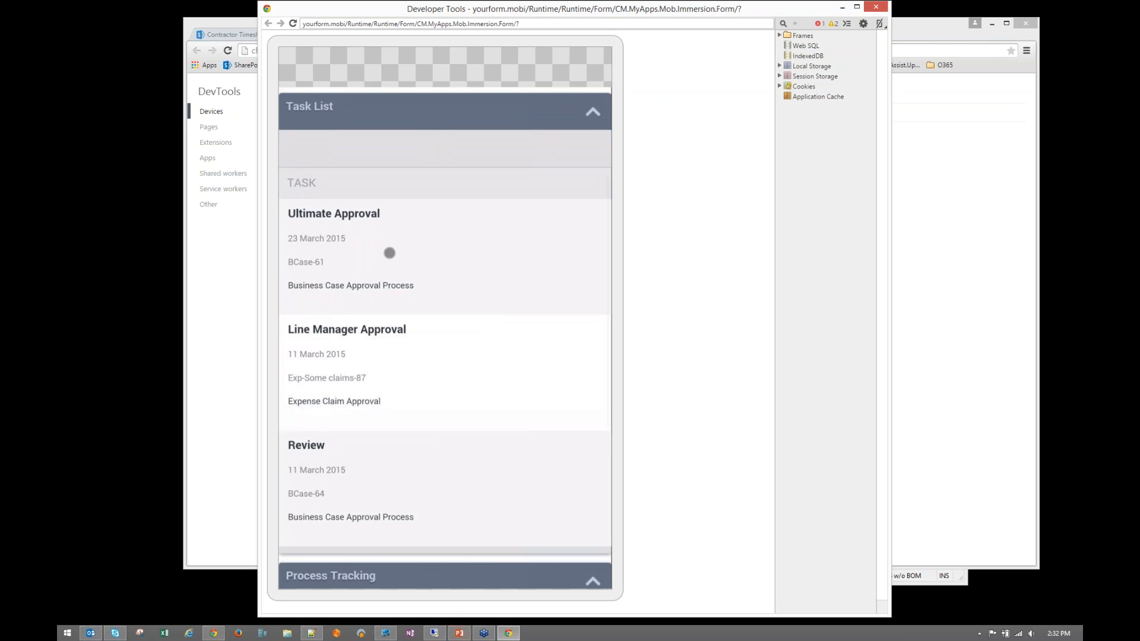
click(436, 634)
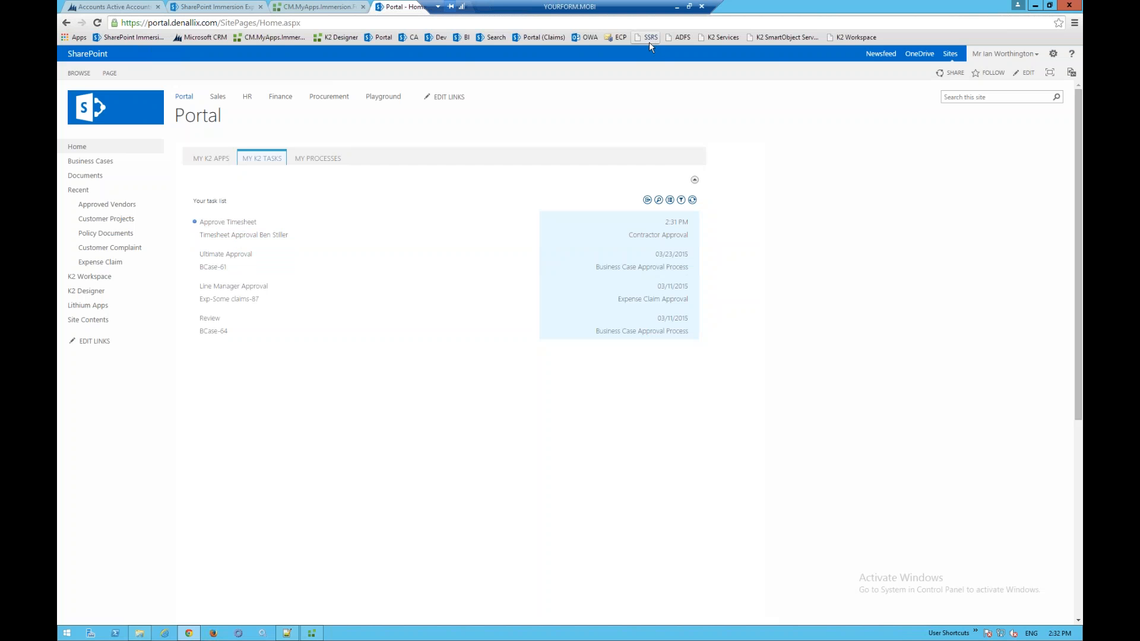
- Submit the phone's Approve Timesheet task with Approve To Pay, then close the screencast
click(676, 6)
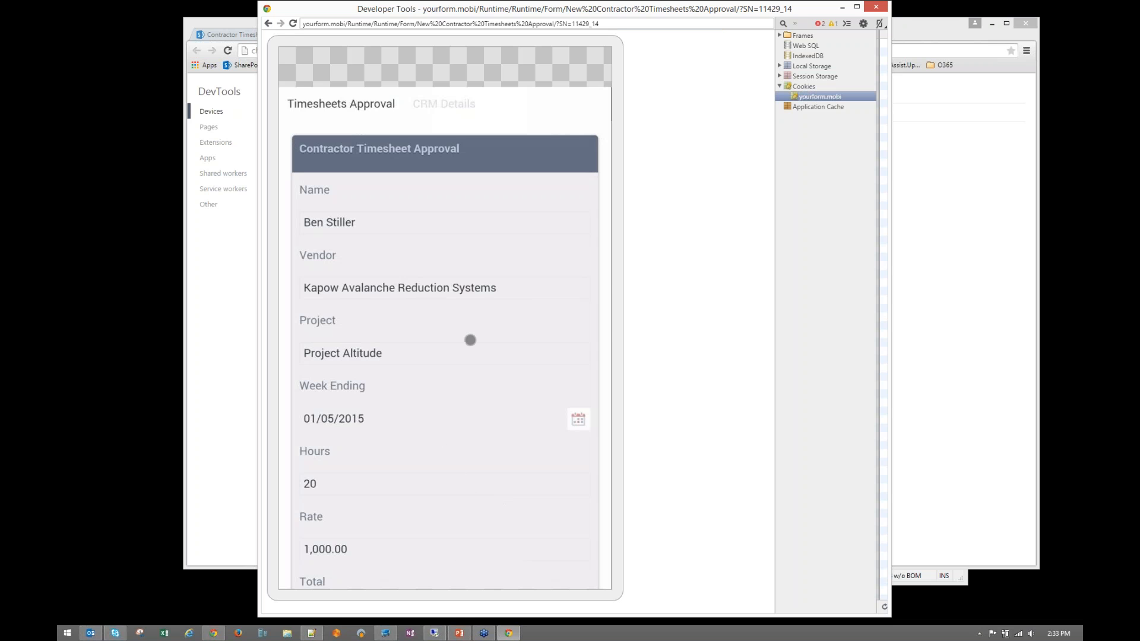
scroll(486, 265, down, 3)
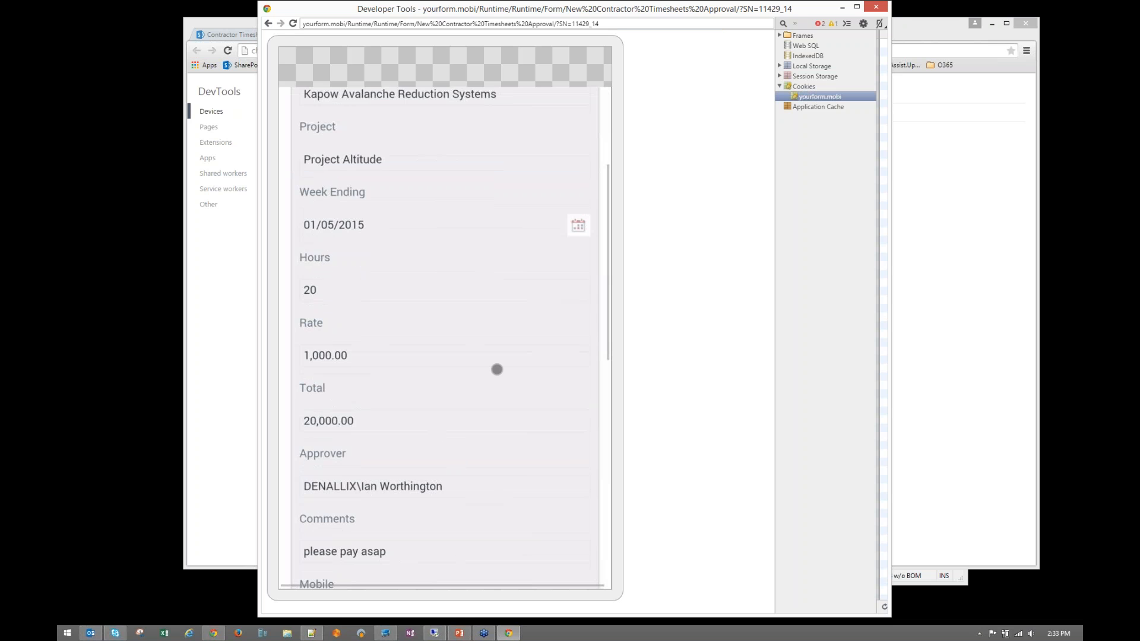
scroll(498, 283, down, 4)
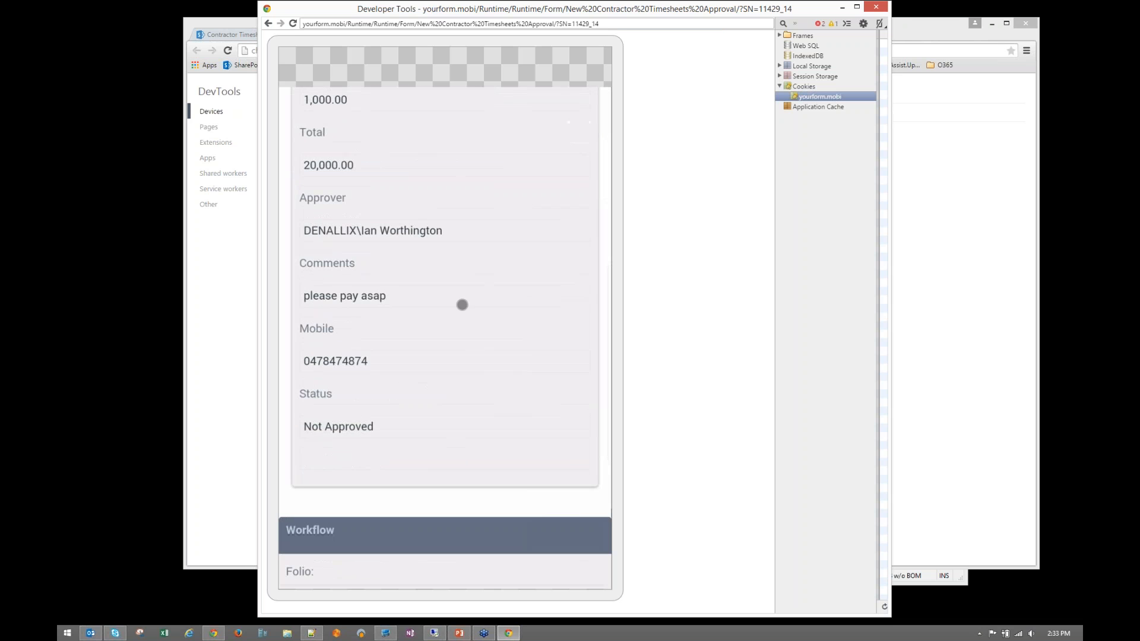
scroll(464, 282, down, 3)
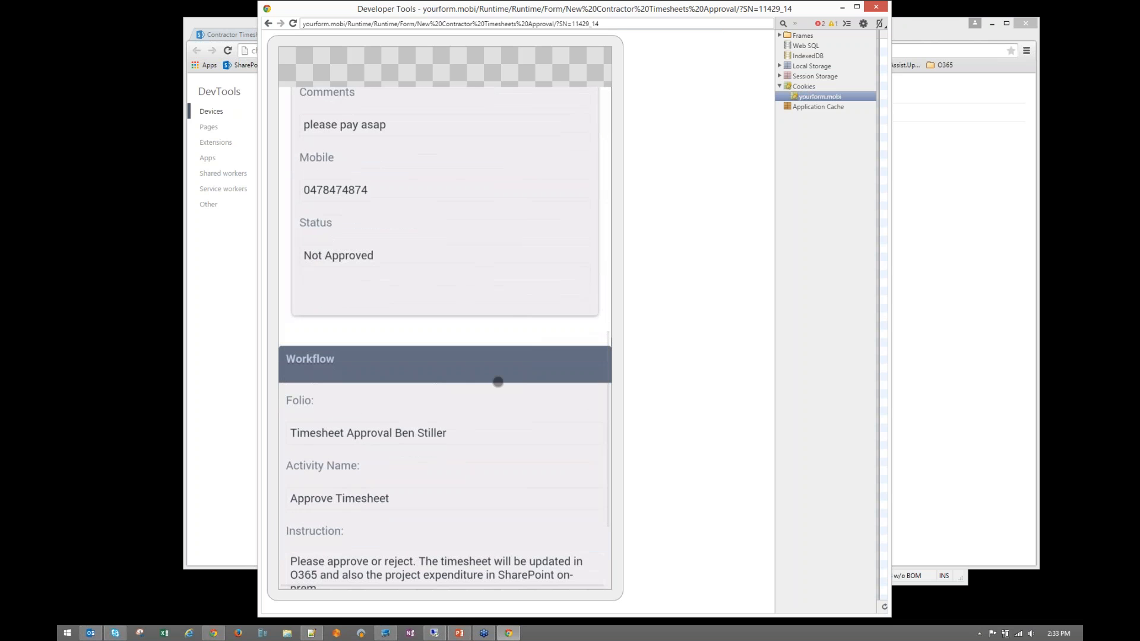
scroll(471, 478, down, 2)
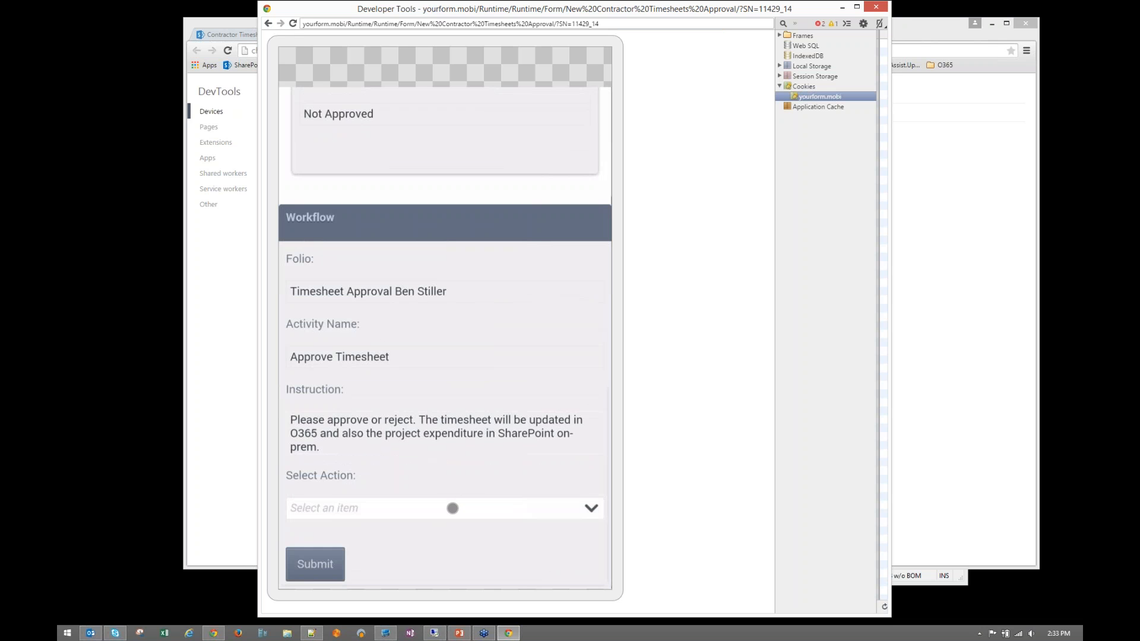
click(452, 508)
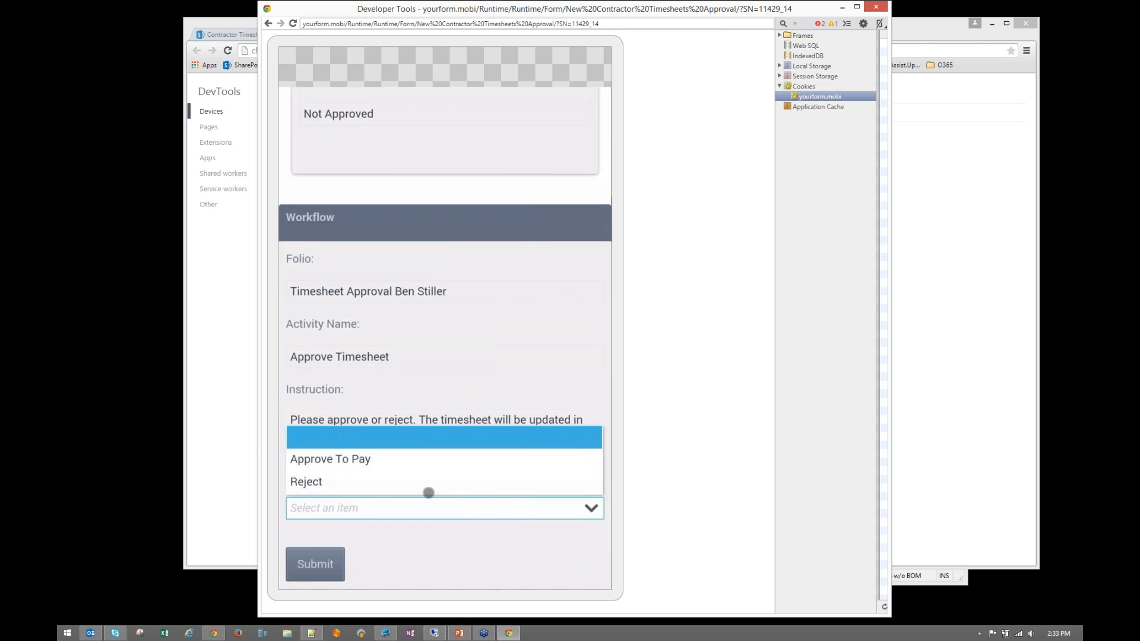
click(371, 460)
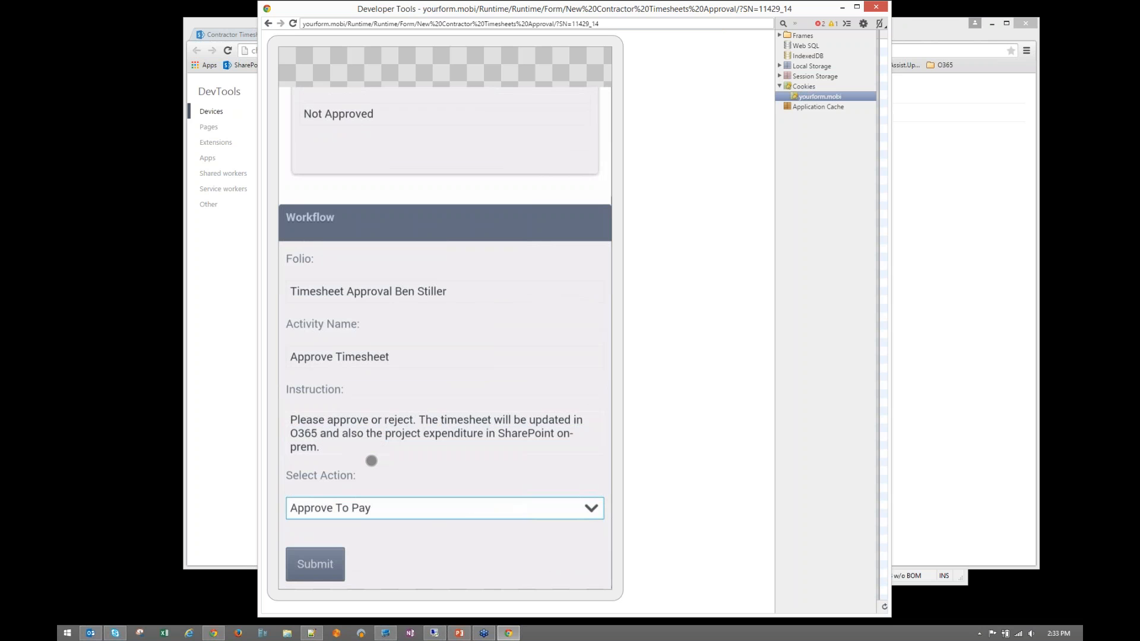
click(323, 565)
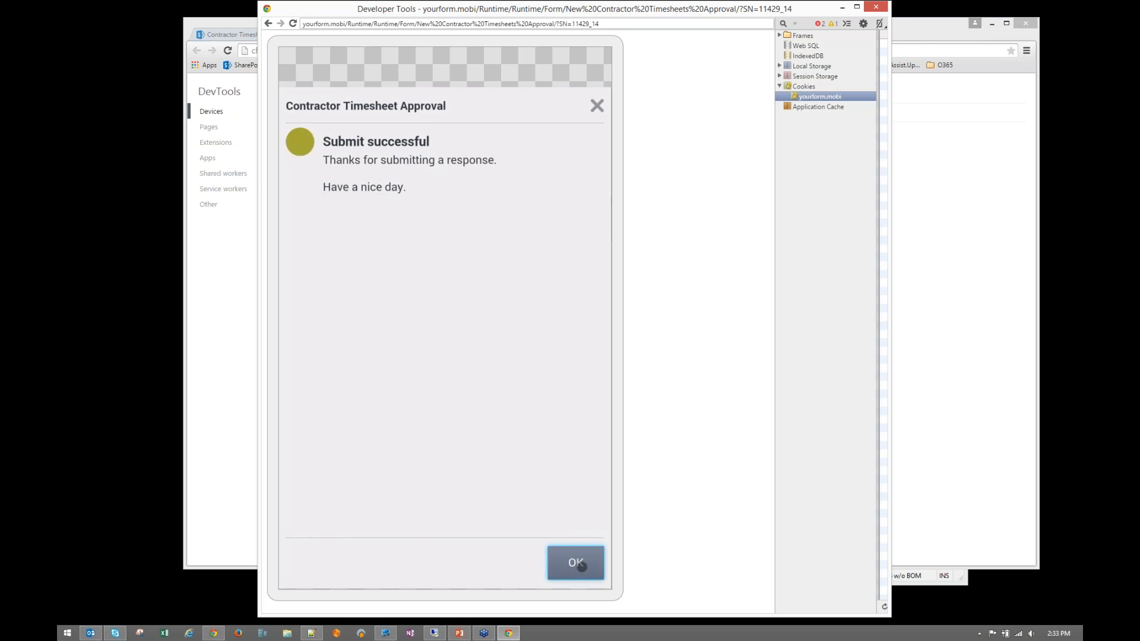
click(876, 7)
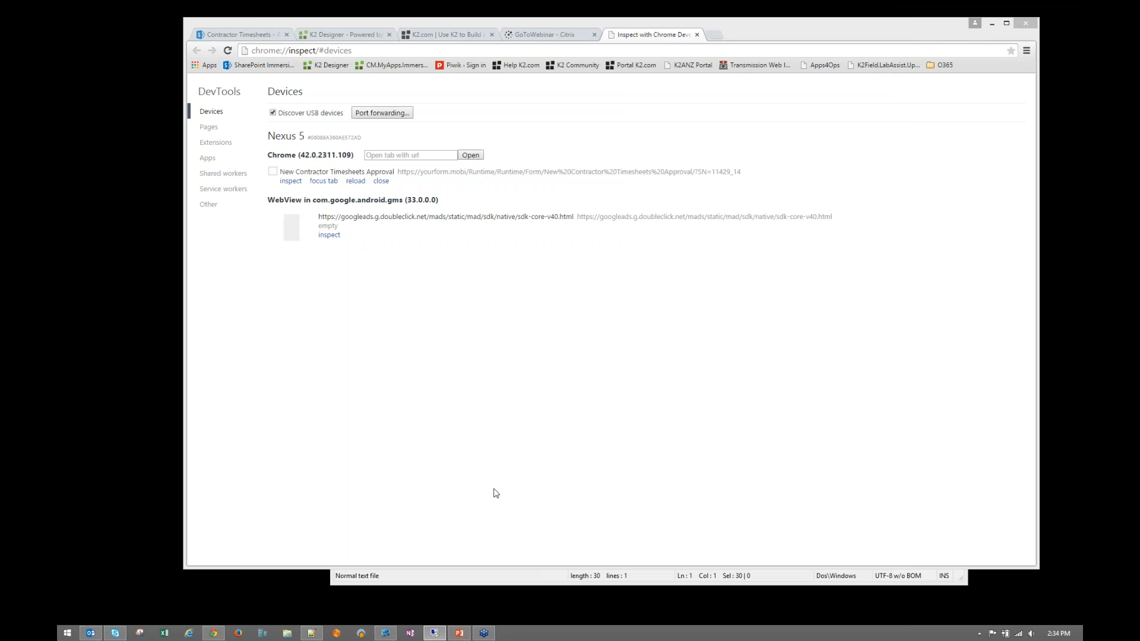
- Back in the remote session, open Approved Customer Projects on the SharePoint Immersion Experience site
click(435, 633)
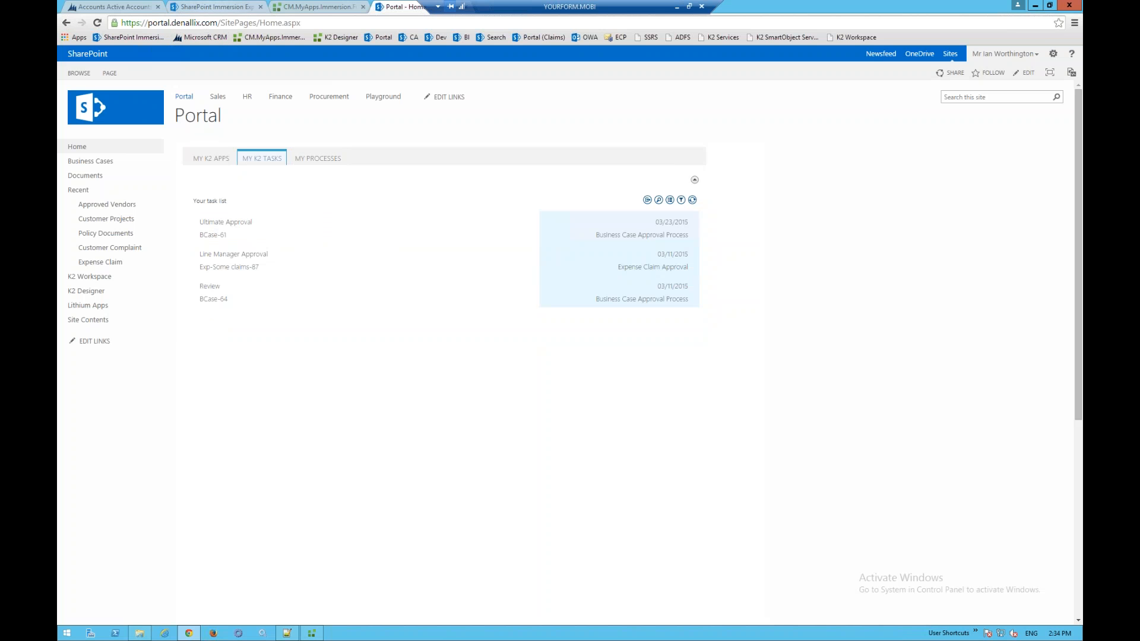
click(214, 6)
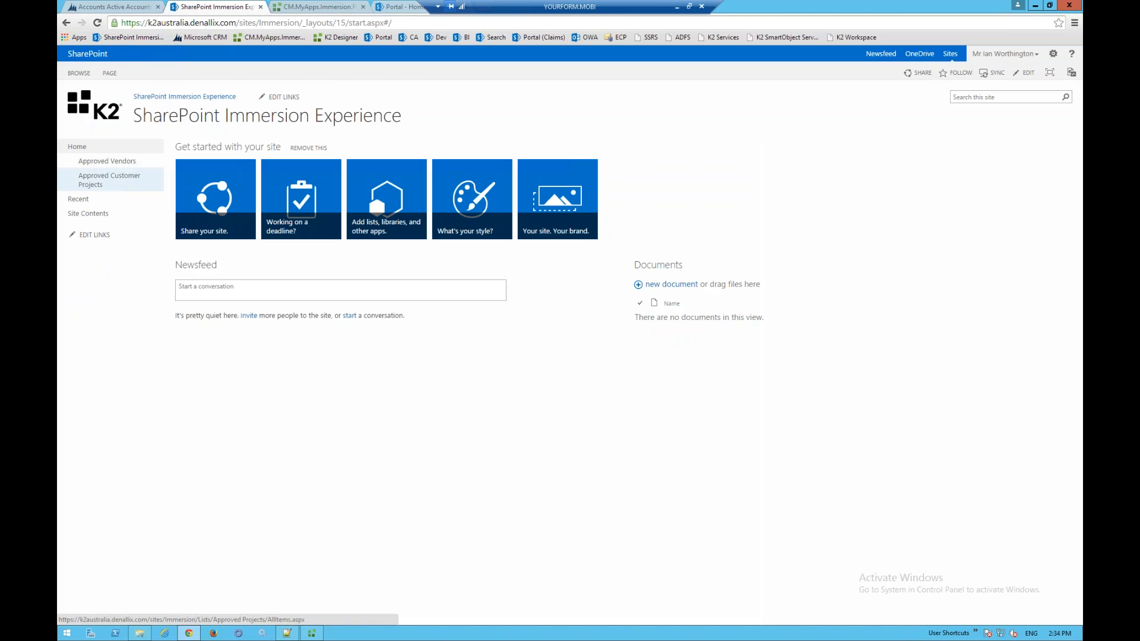
click(123, 188)
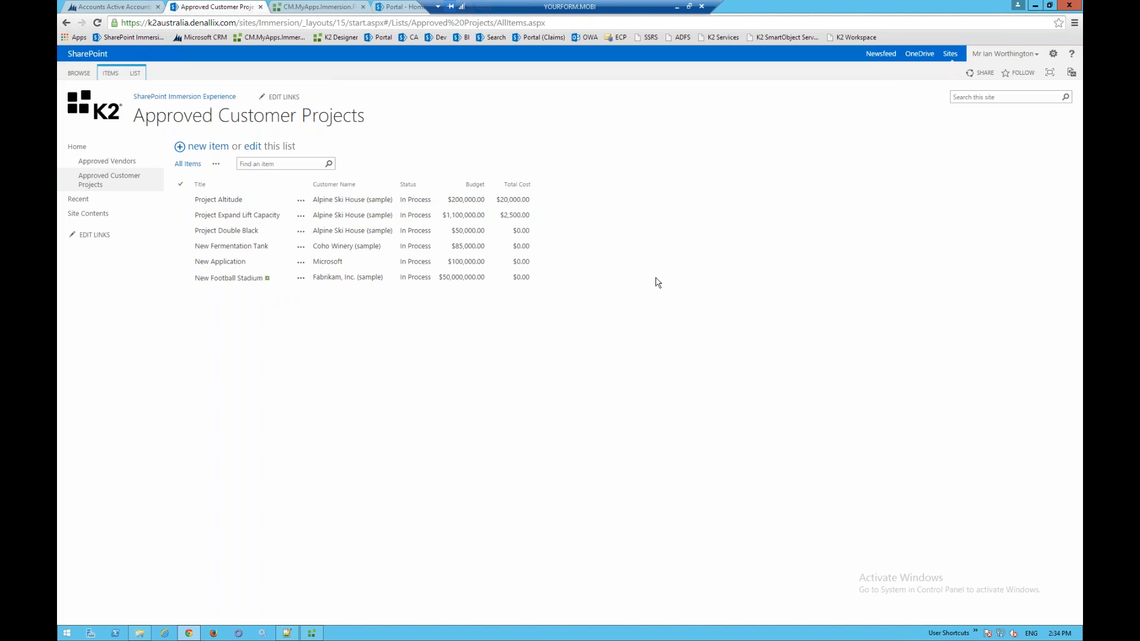
- Add a Custom List app named Contractor Incident Management from Site Contents
click(103, 220)
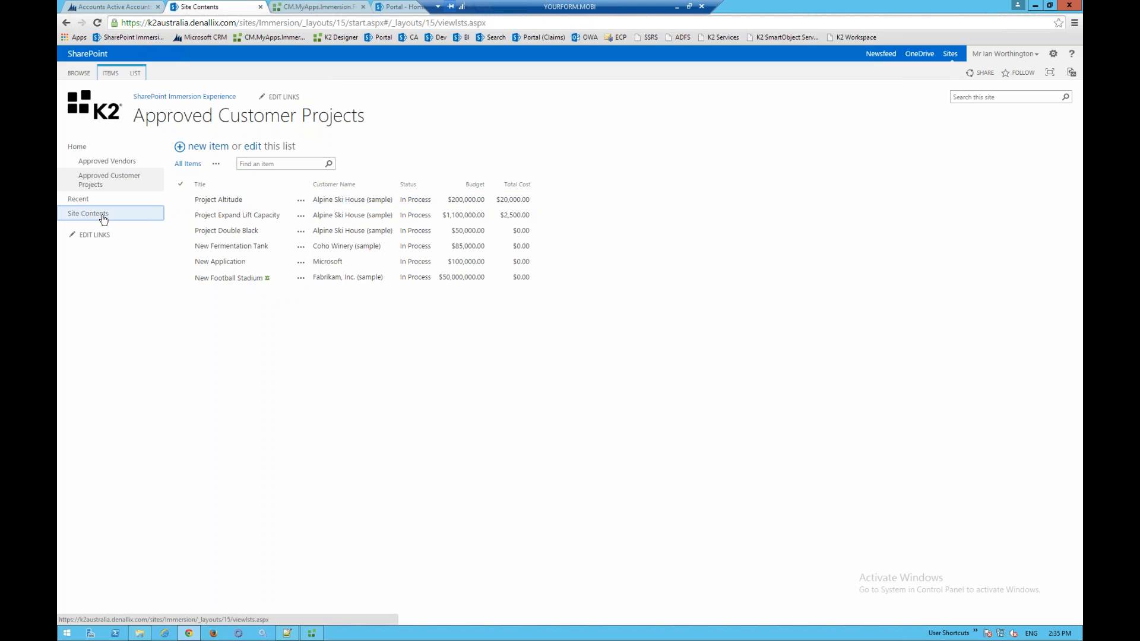
click(201, 191)
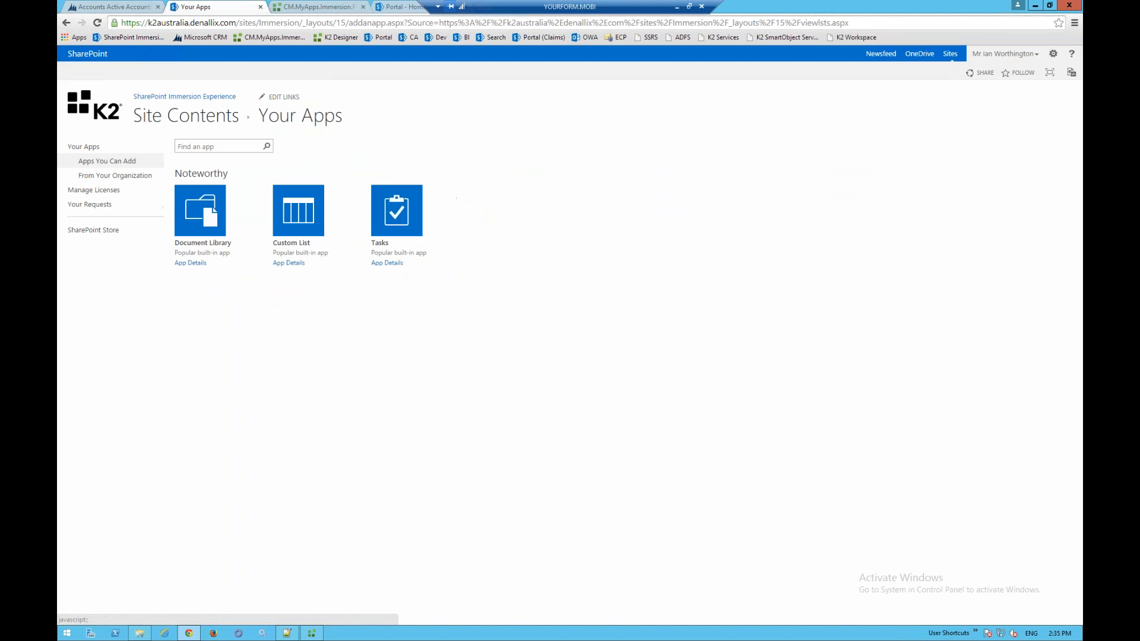
click(298, 212)
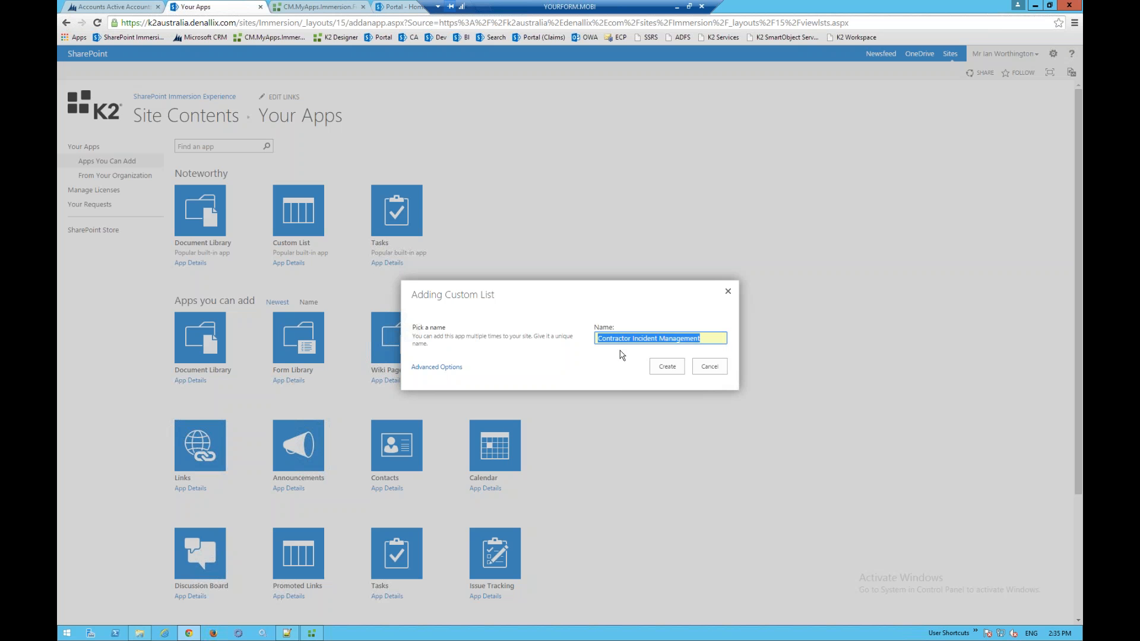
click(620, 351)
click(668, 366)
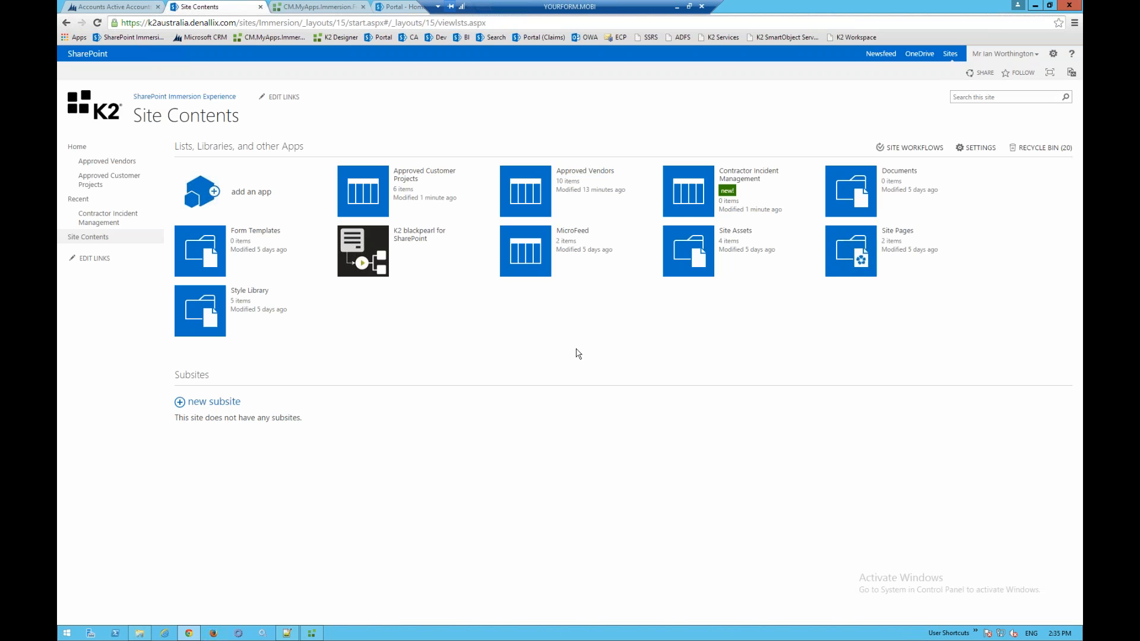
- Open the Contractor Incident Management list and go to List Settings from the LIST ribbon
click(701, 192)
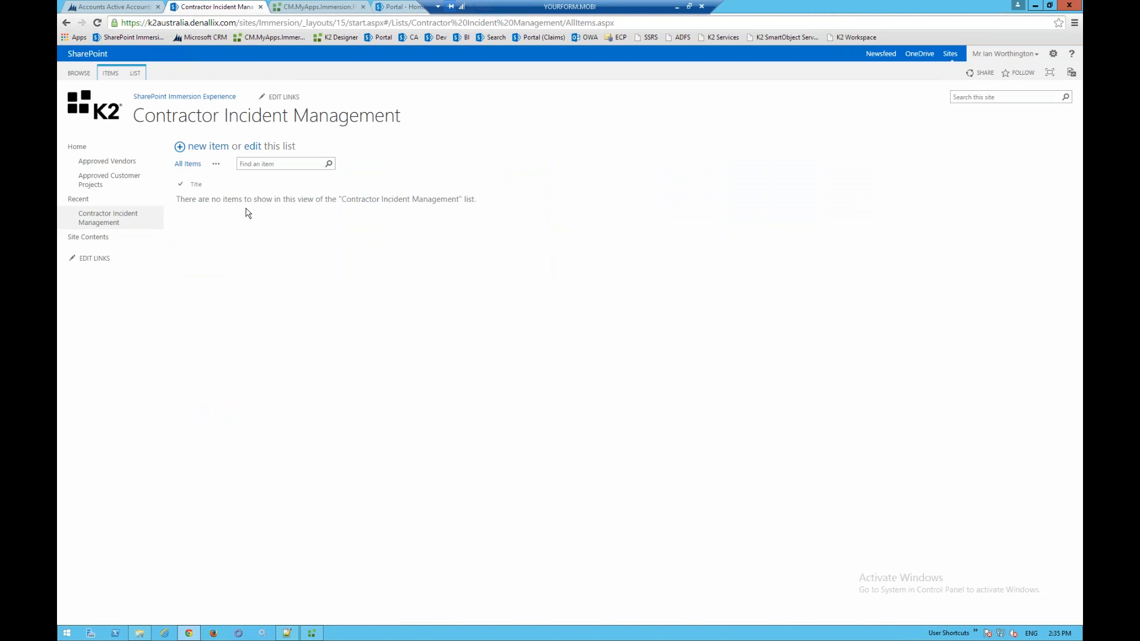
click(135, 73)
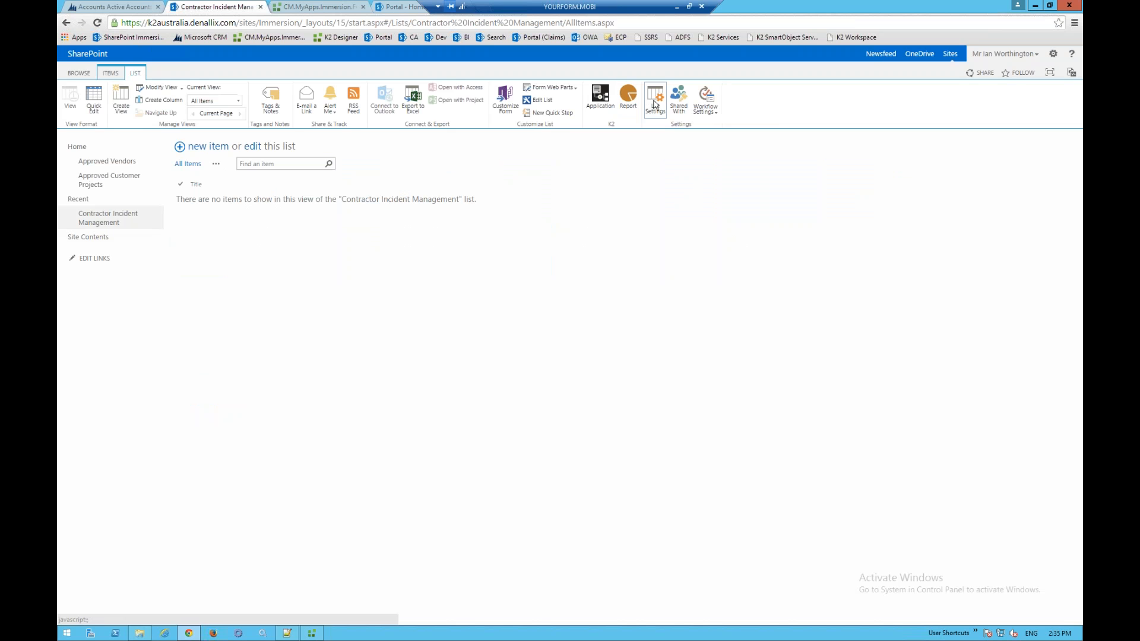
click(656, 104)
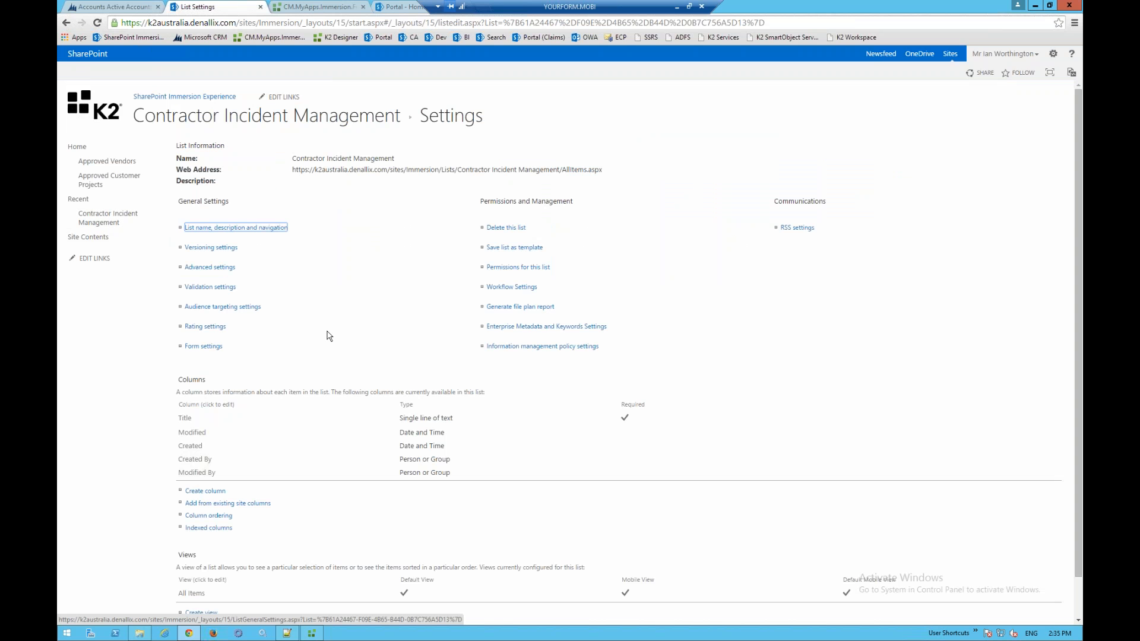
scroll(327, 335, down, 1)
- Create text columns Contractor Name, Inceident Details, Approver and Contractor Mobile in the list
click(206, 447)
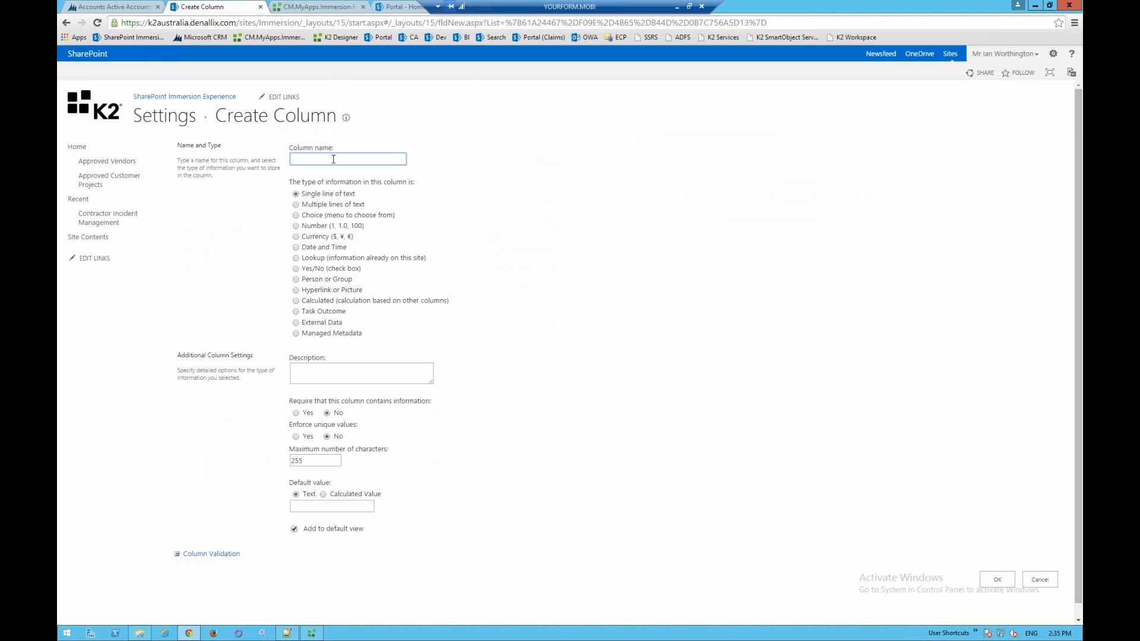
text(Contractor Name)
click(997, 579)
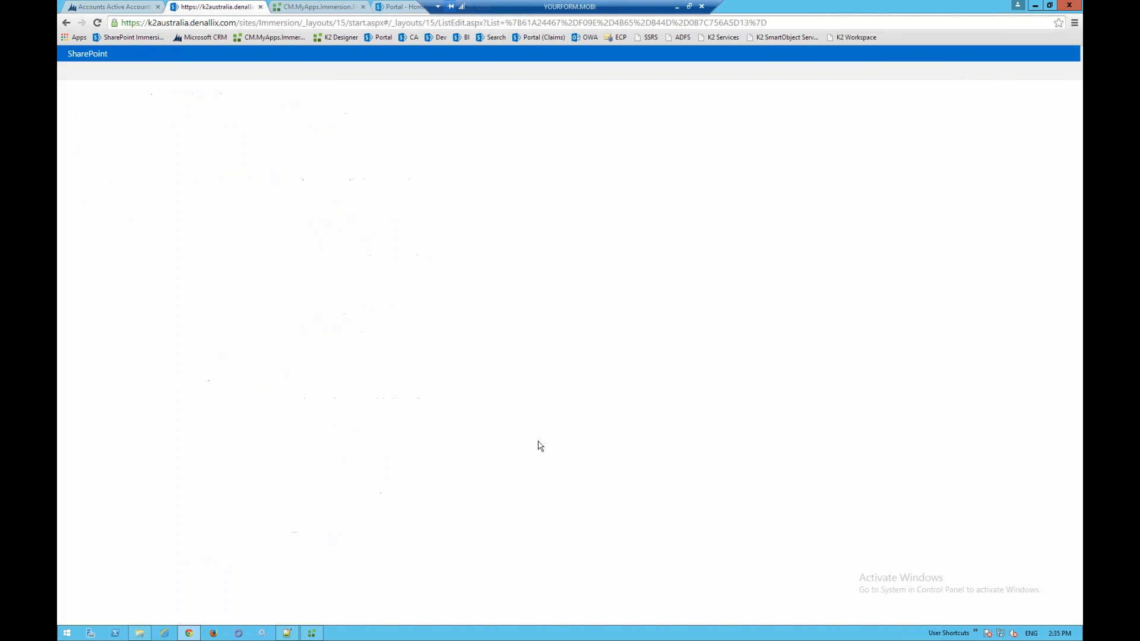
click(212, 504)
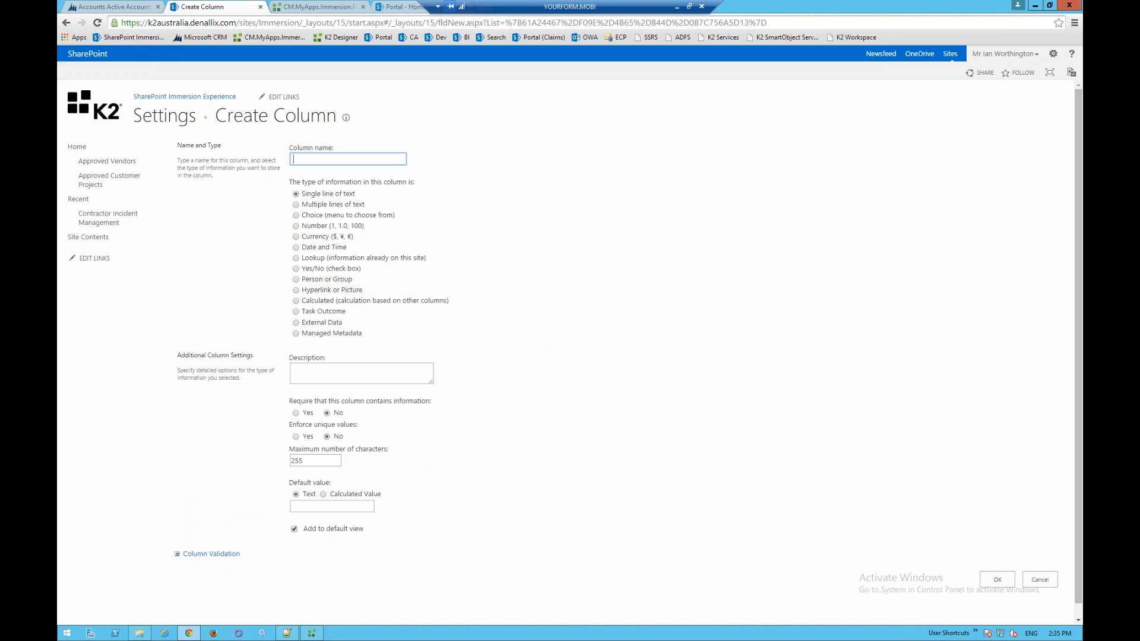
text(Ince)
text(ident Deta)
text(ils)
click(997, 580)
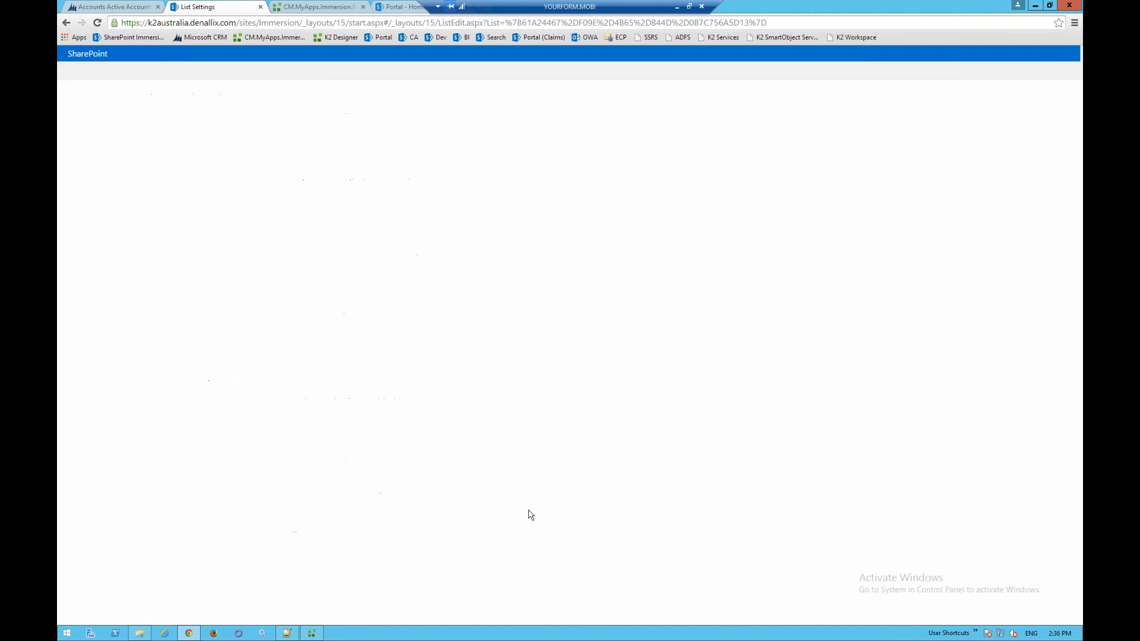
click(207, 524)
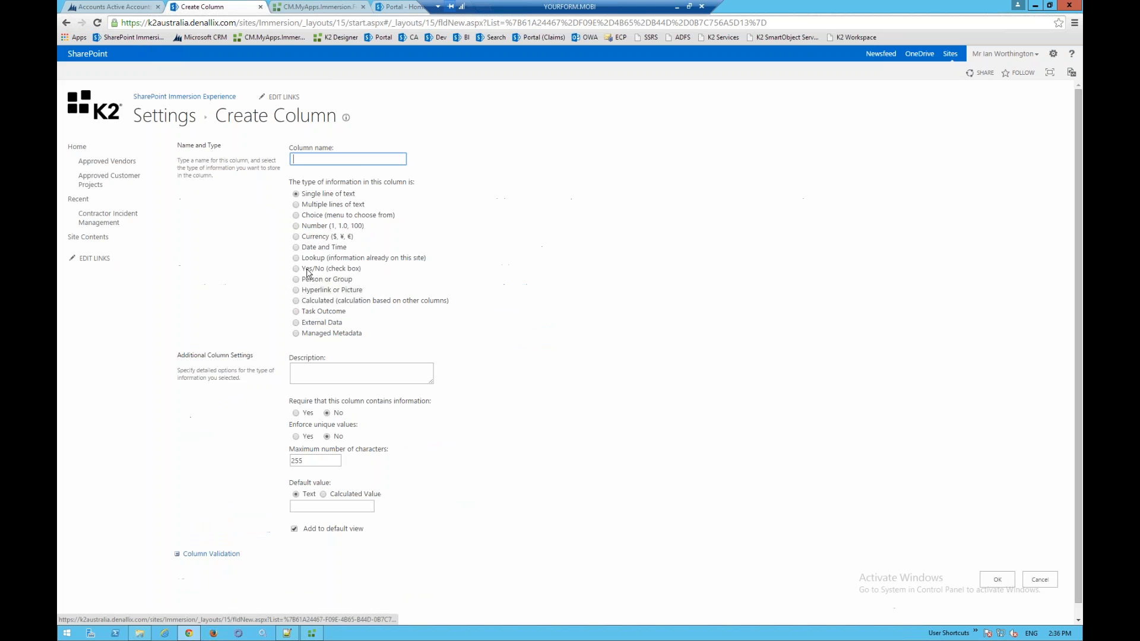
text(A)
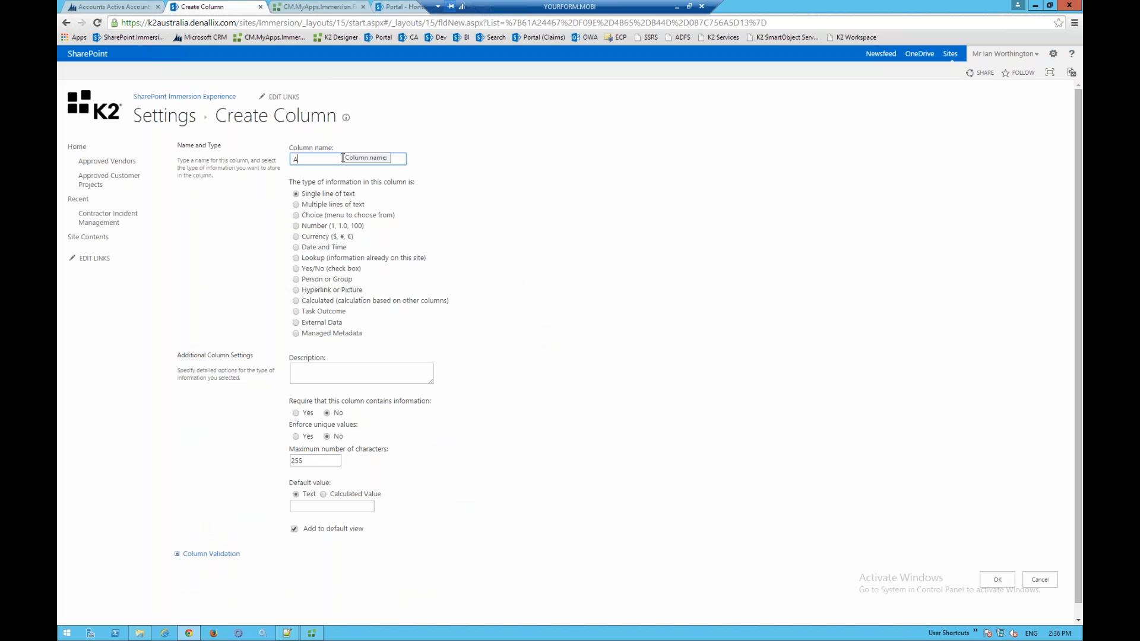
text(pprover)
click(997, 580)
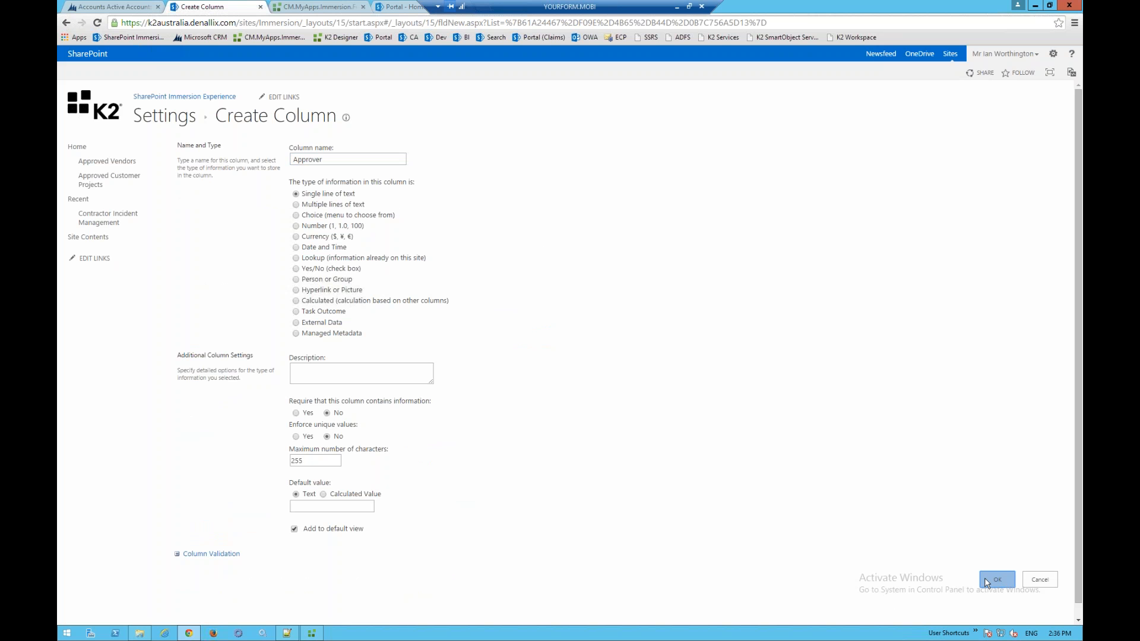
click(206, 531)
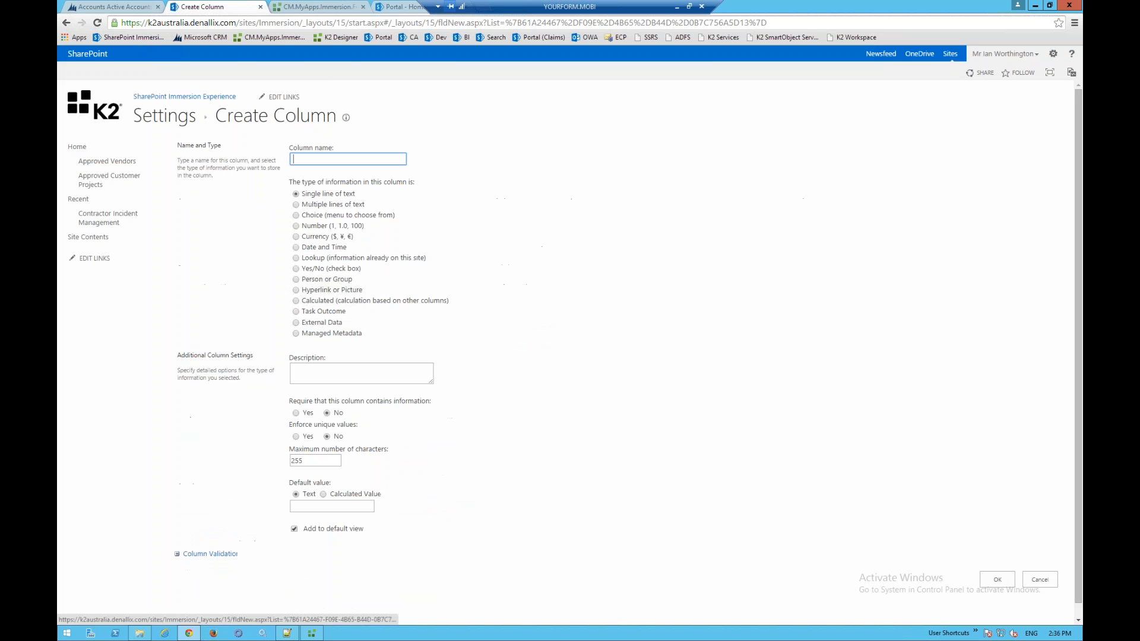
text(Contractor Mobile)
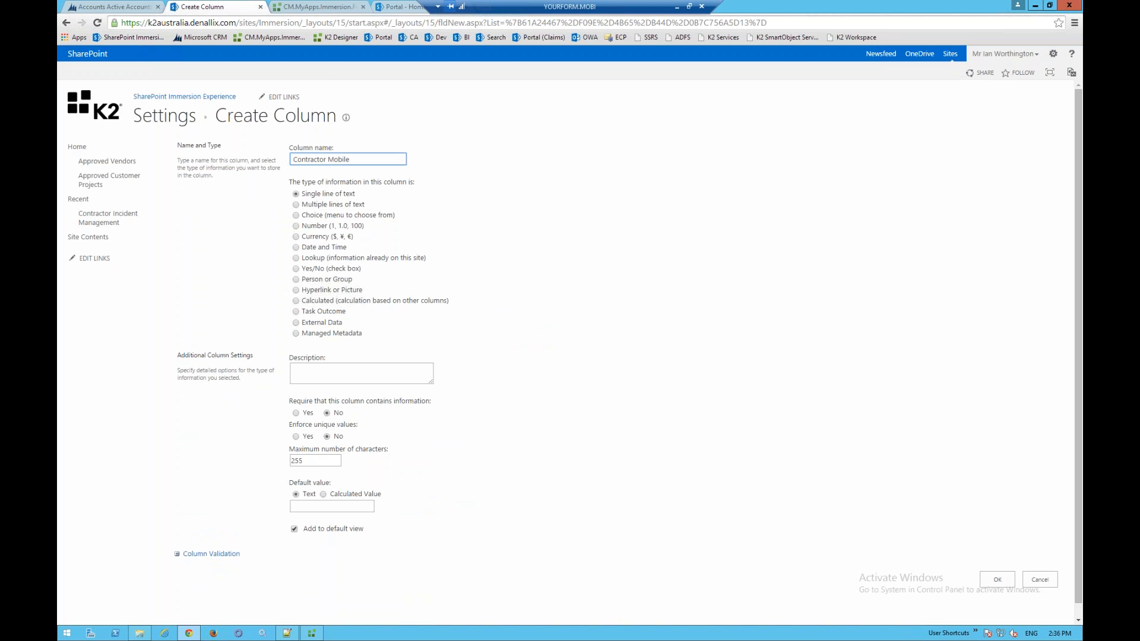
click(993, 580)
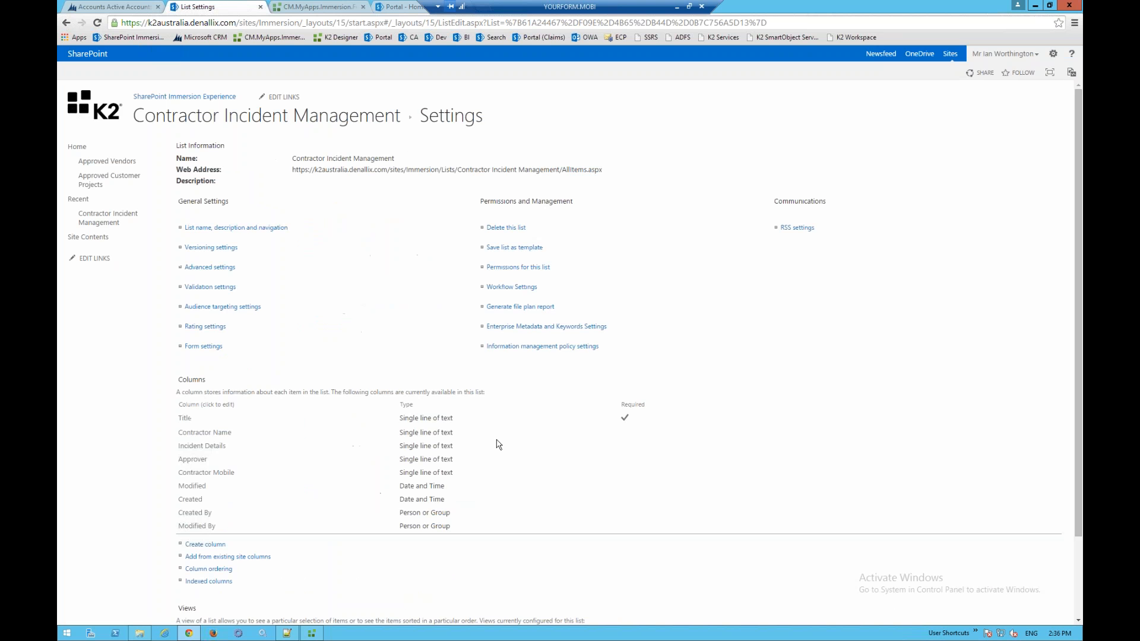
- Open the Contractor Incident Management list and launch K2 Application from its LIST ribbon
click(275, 124)
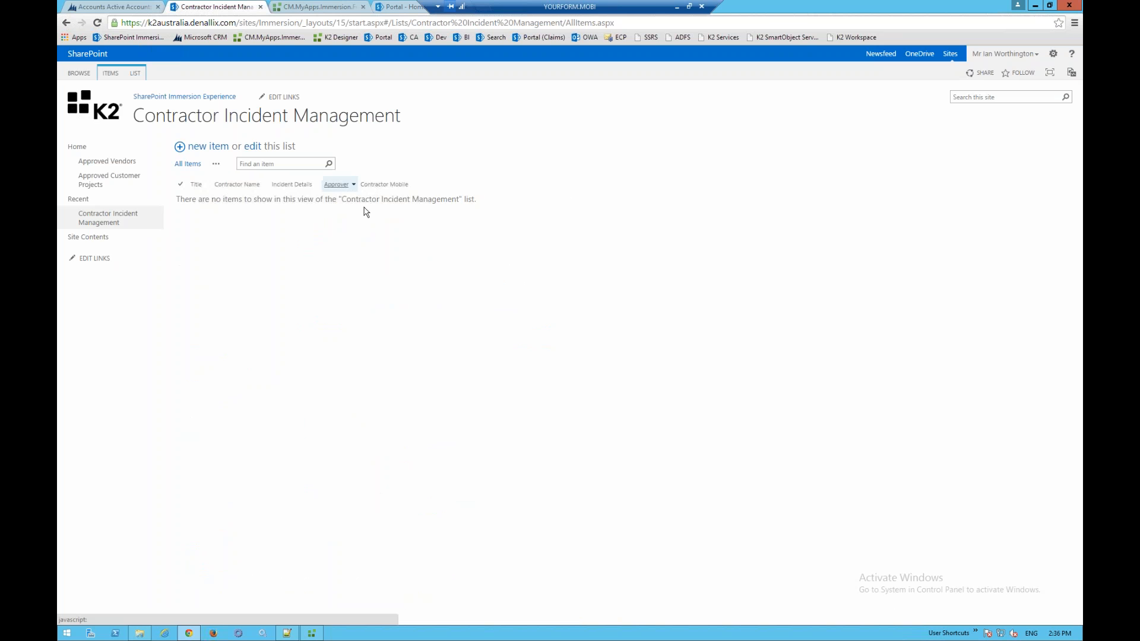
click(136, 73)
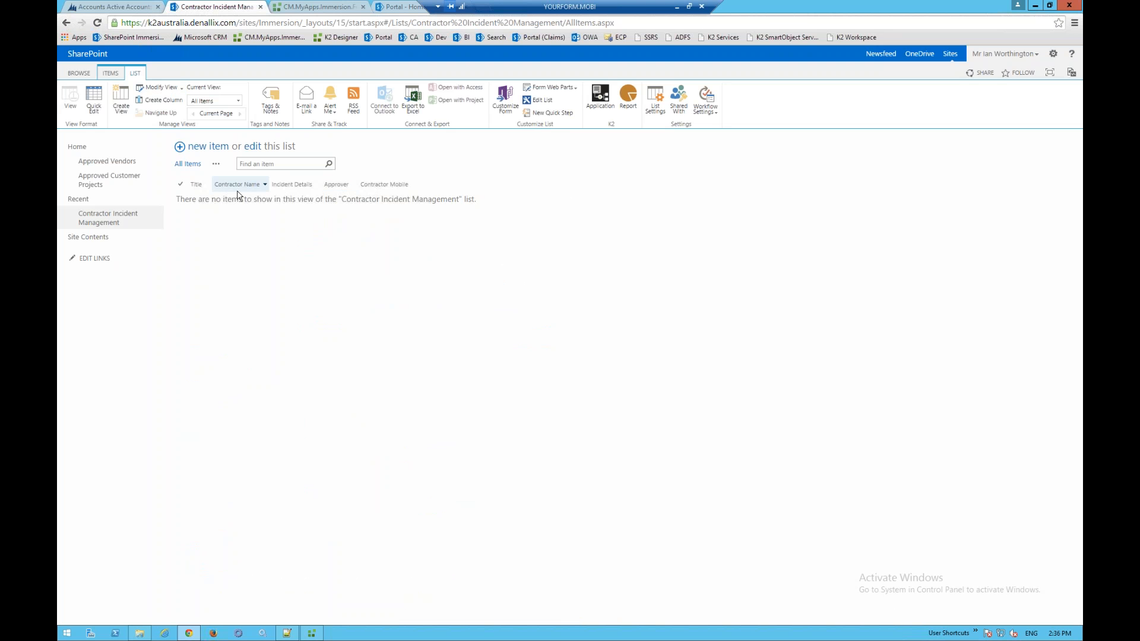
click(599, 106)
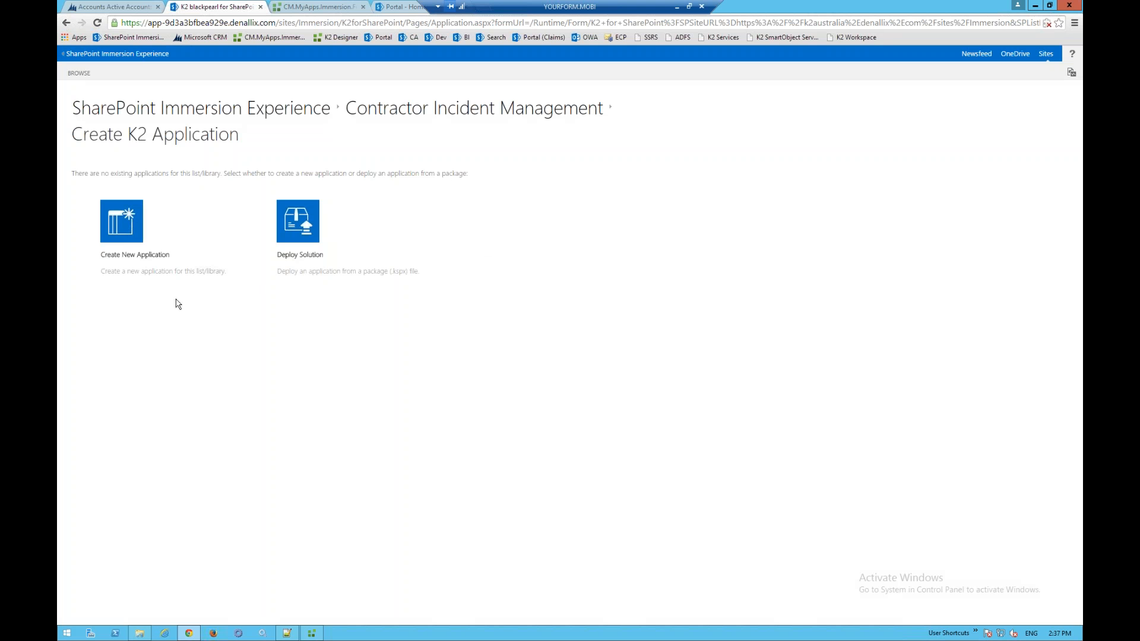
- Create a new K2 application for the Contractor Incident Management list
click(124, 230)
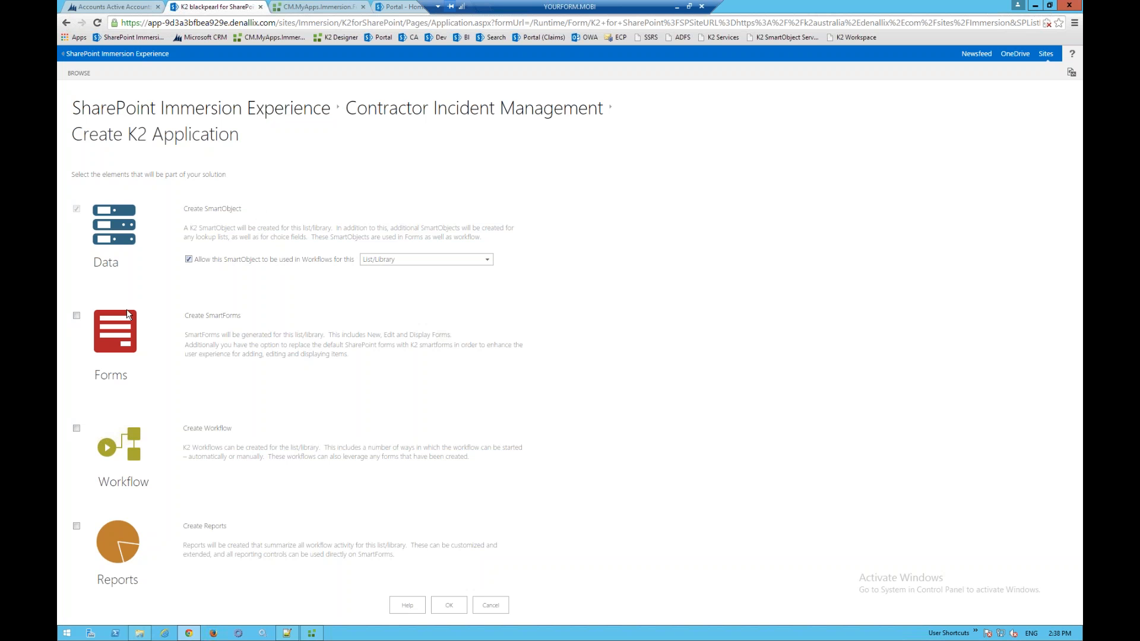
- Generate the application with SmartForms included, then edit the New Contractor Incident Management view
click(76, 315)
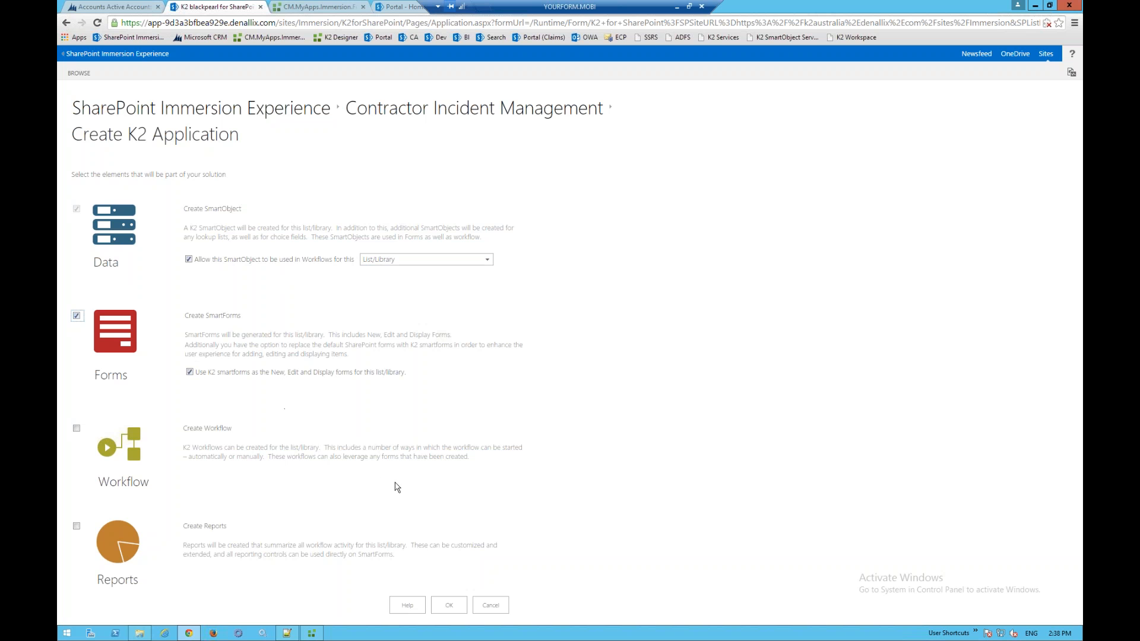
click(449, 605)
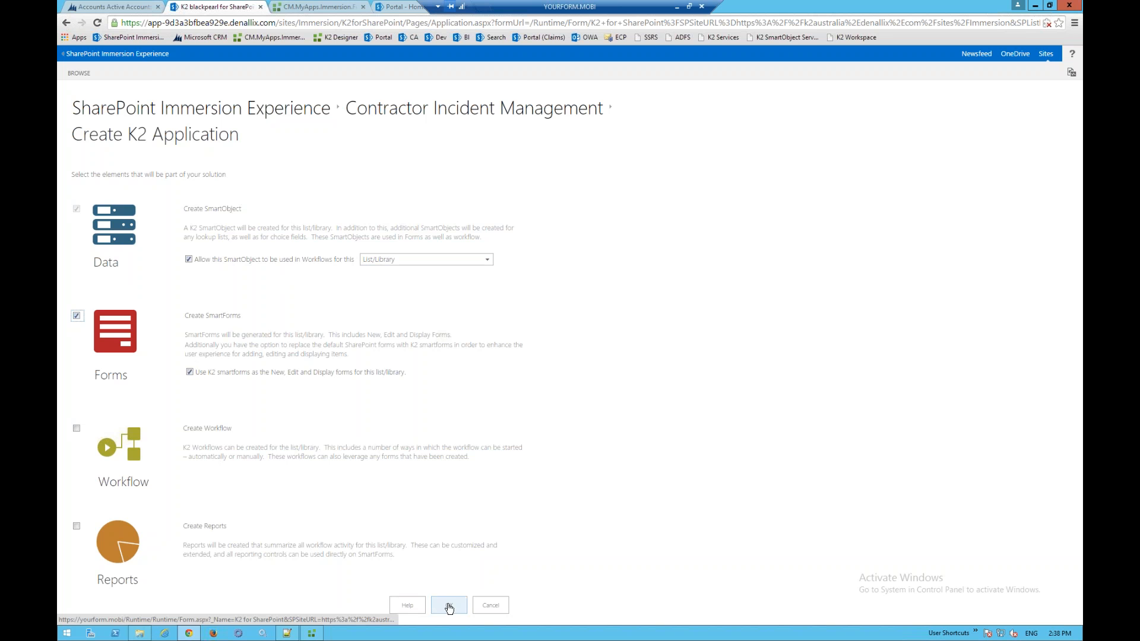
click(449, 606)
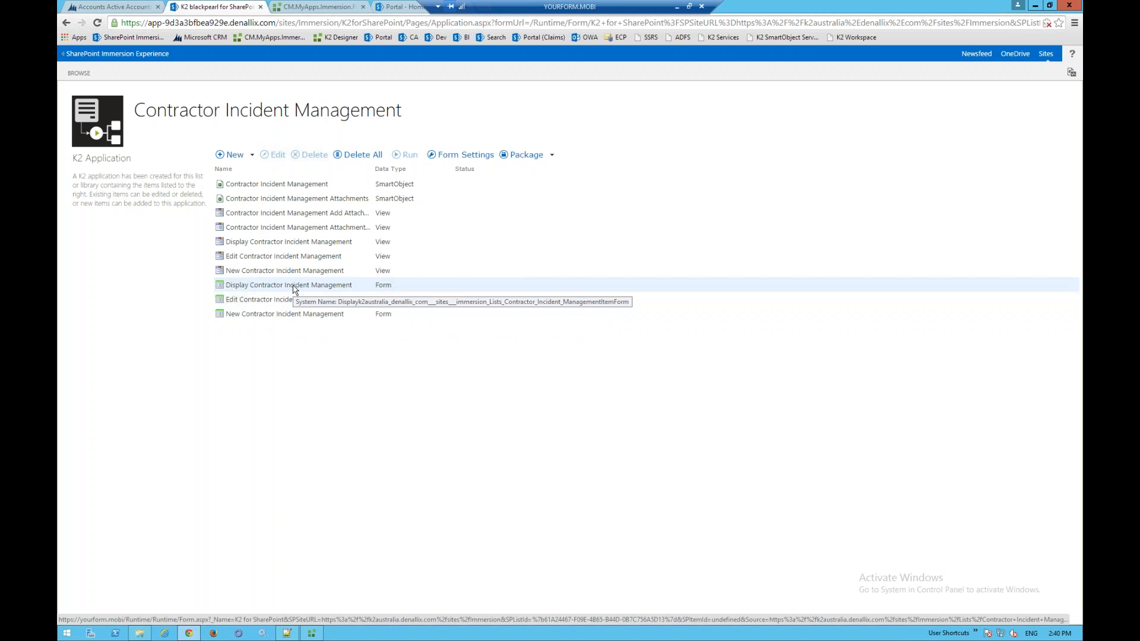
click(309, 271)
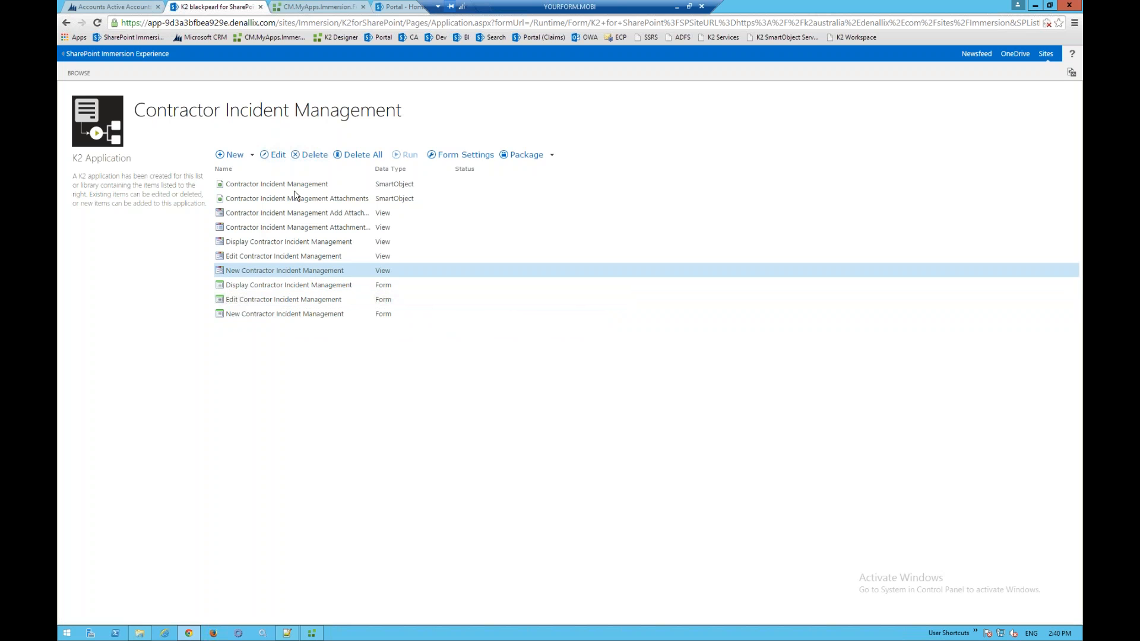
click(278, 156)
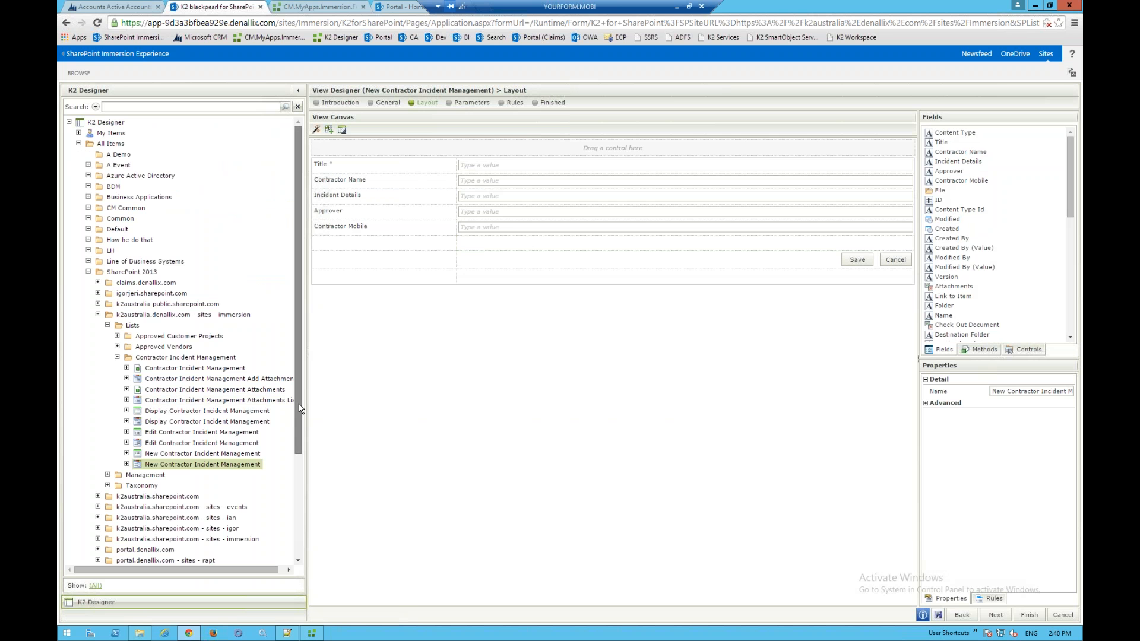
- Check out the view and rename the Title label to 'Incident Title'
drag(299, 409, 299, 428)
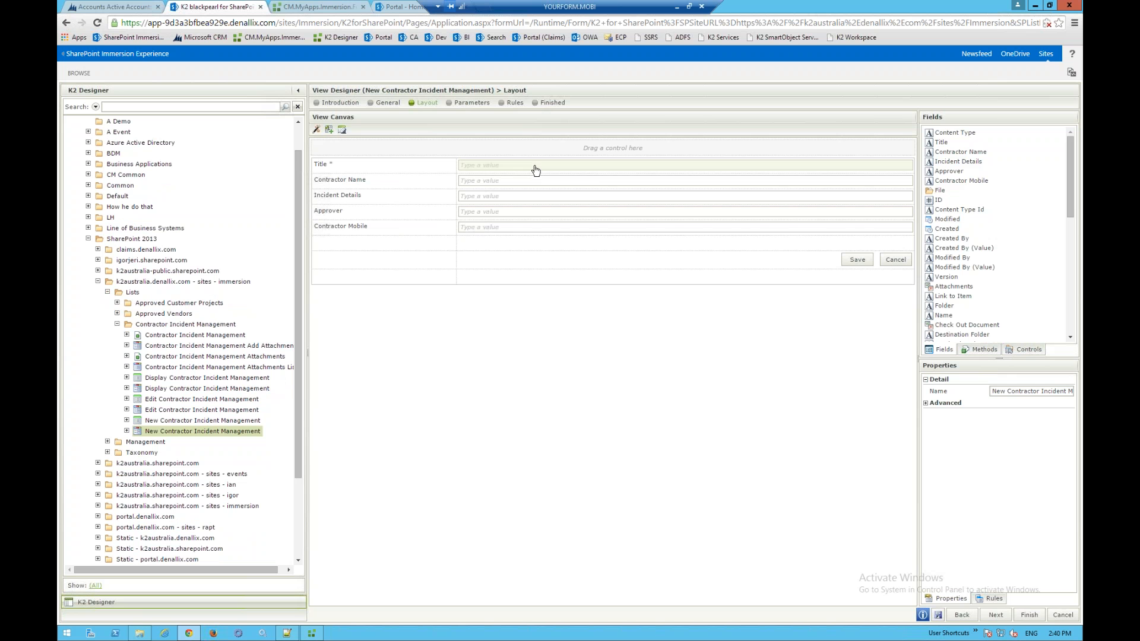
click(320, 164)
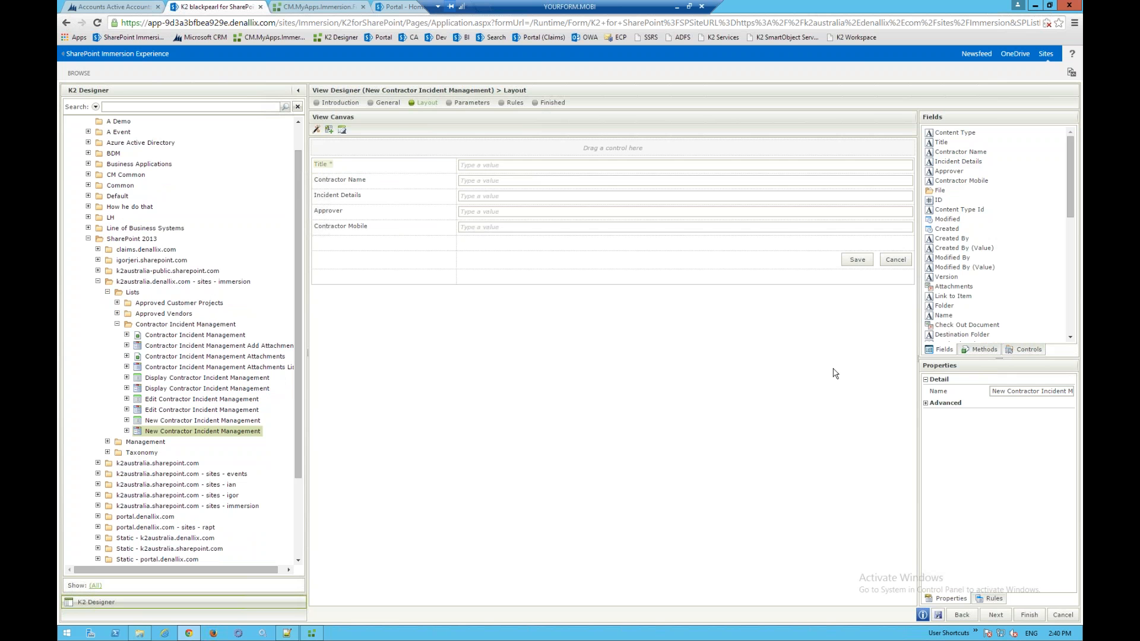
key(Return)
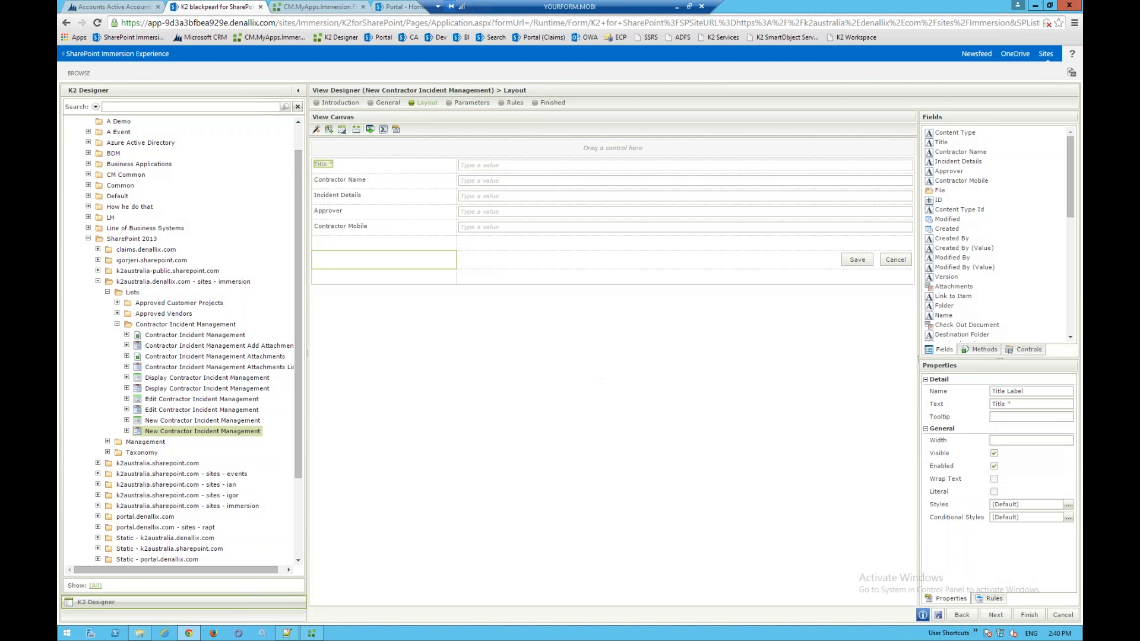
drag(1008, 405, 982, 408)
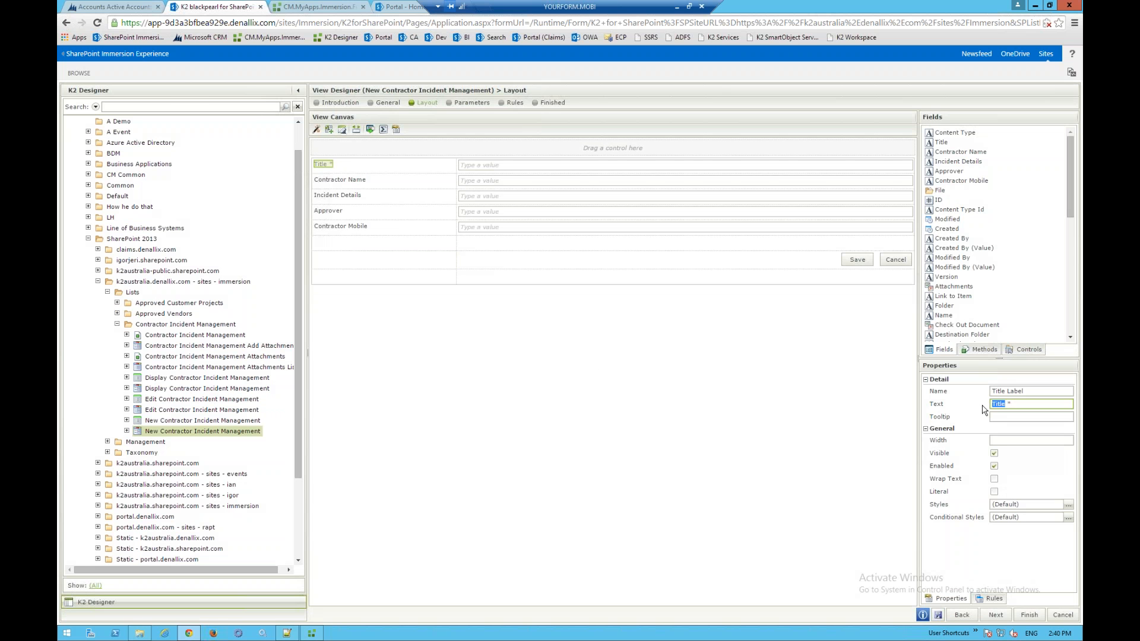
text(Incident Tiel)
key(BackSpace)
key(BackSpace)
text(tle)
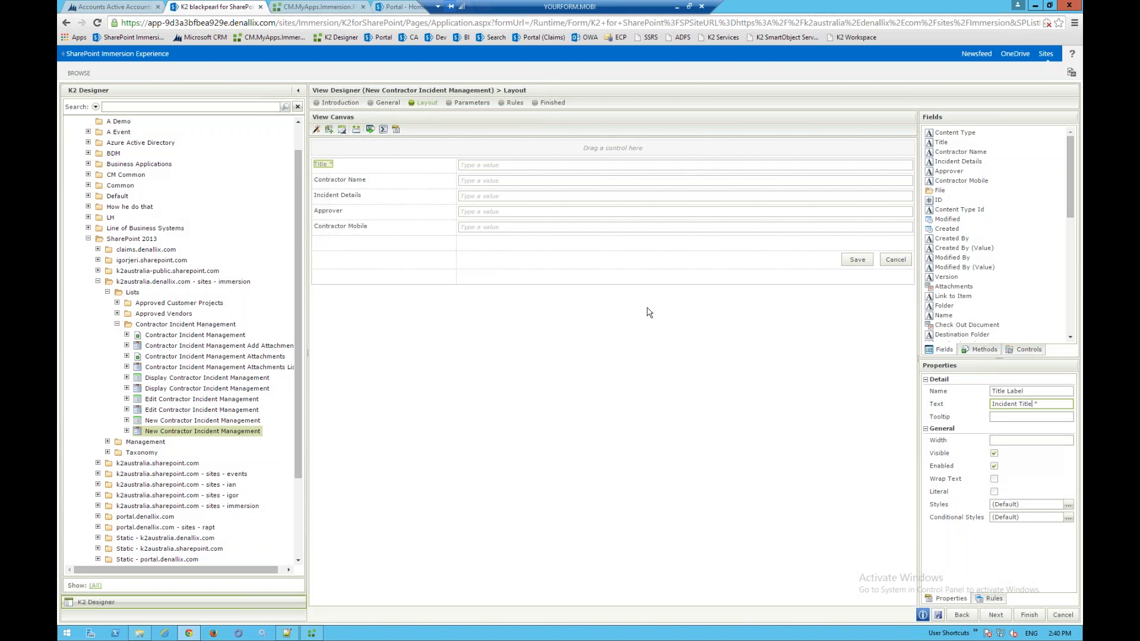
click(360, 185)
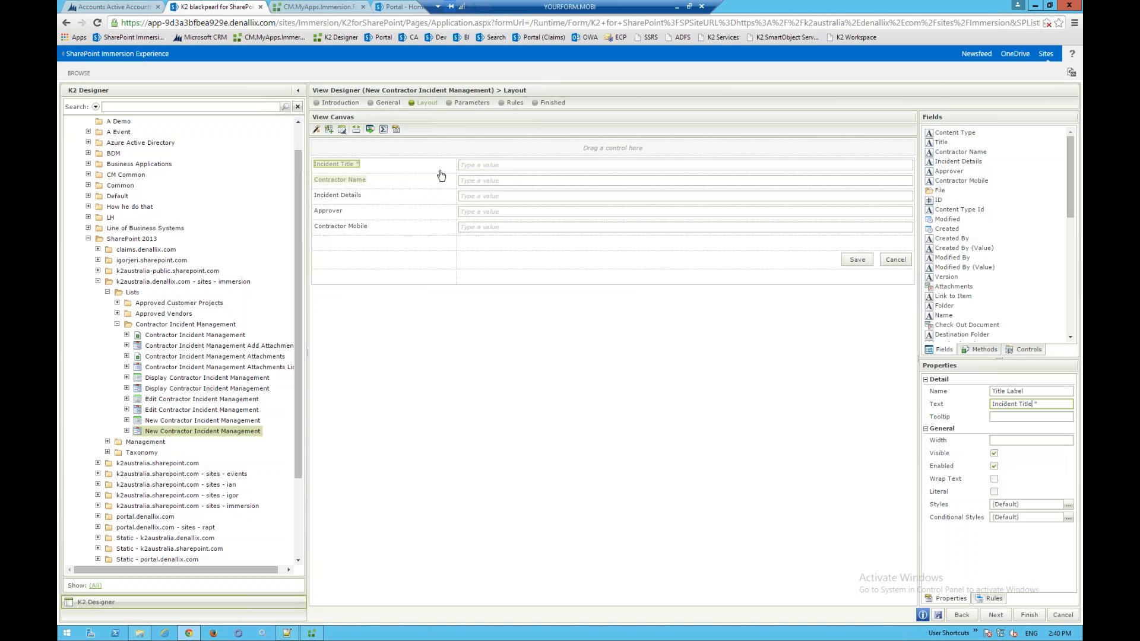
click(476, 183)
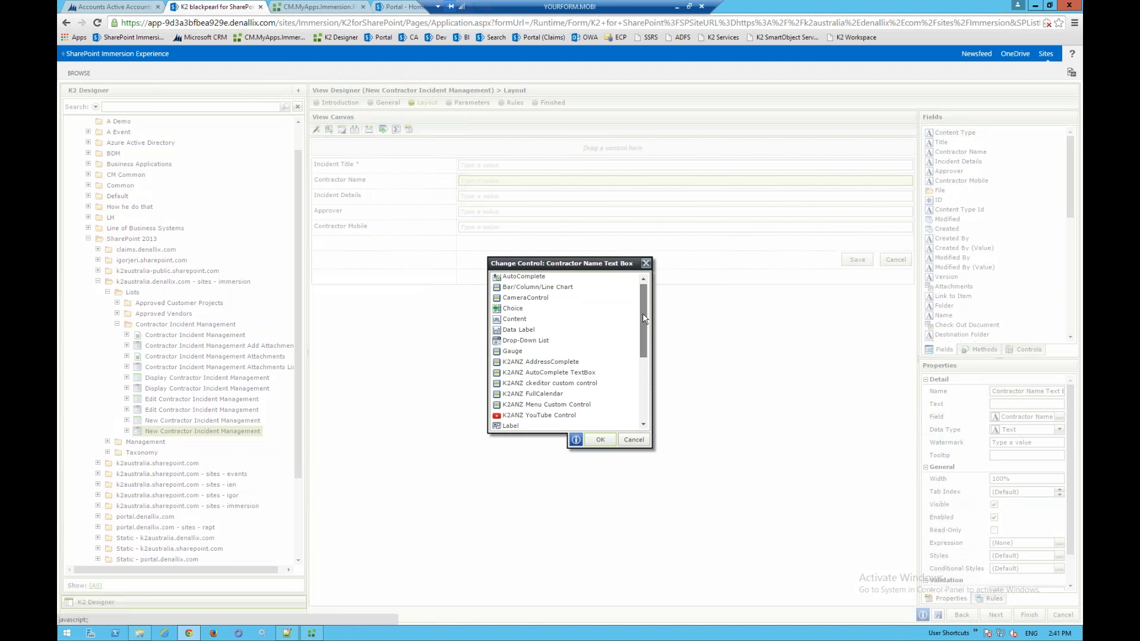
- Replace the Contractor Name text box with a Picker control
scroll(642, 318, down, 3)
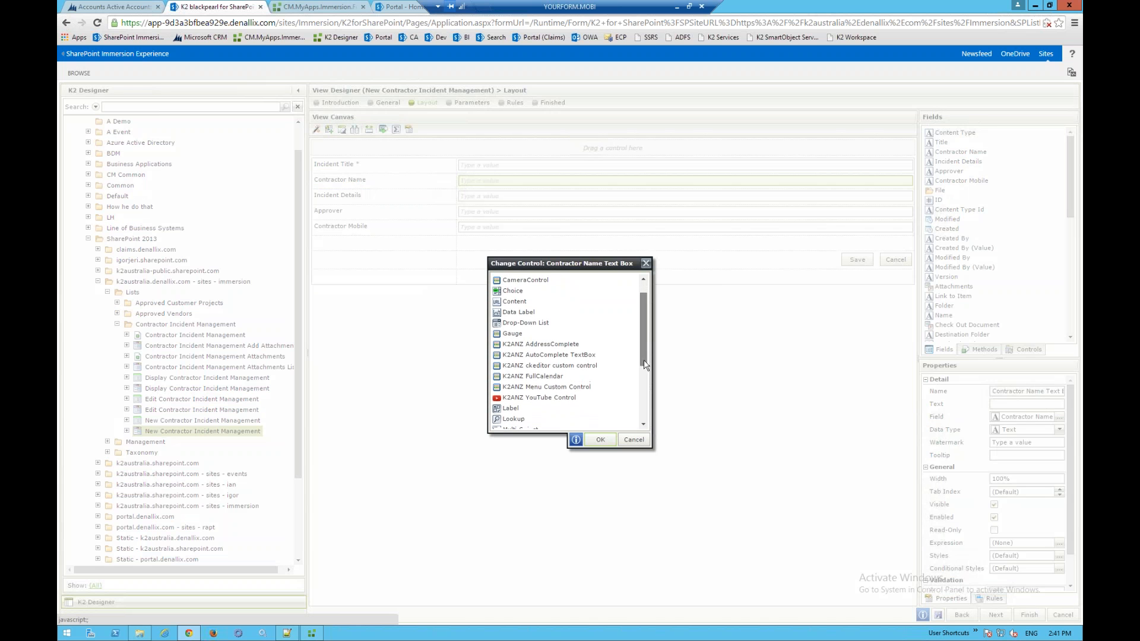
scroll(644, 364, down, 5)
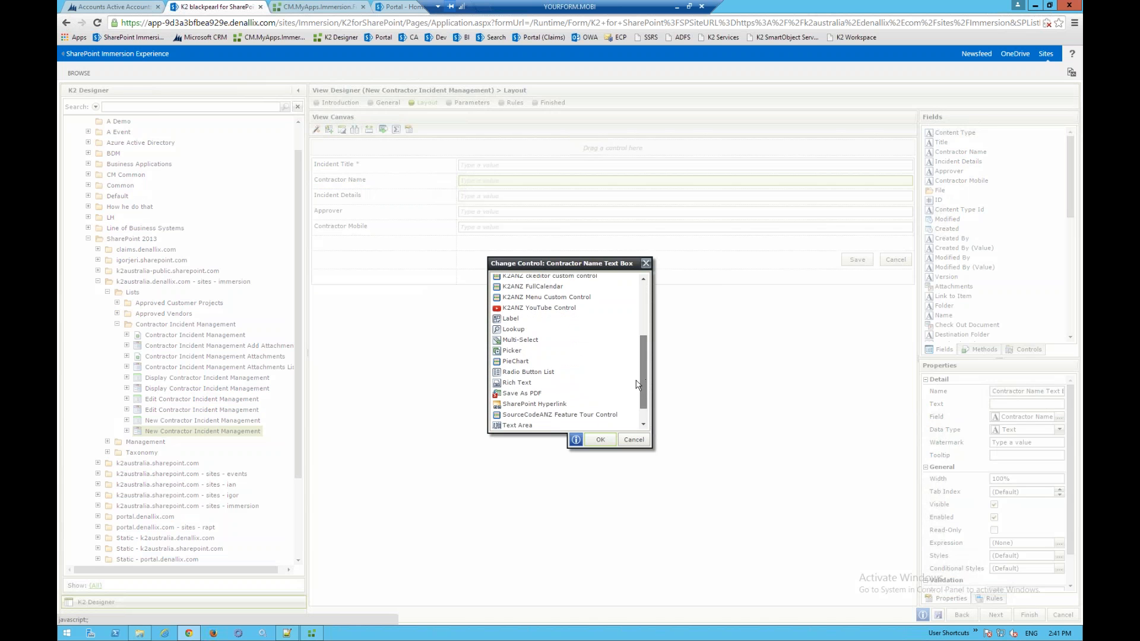
drag(638, 385, 638, 398)
click(523, 328)
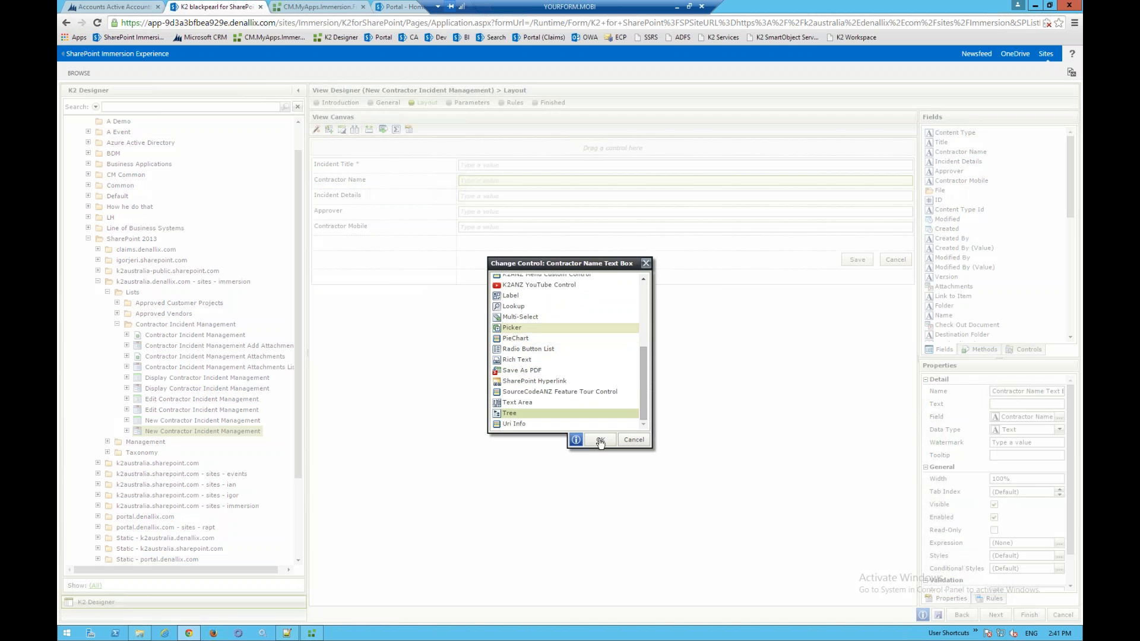
click(600, 440)
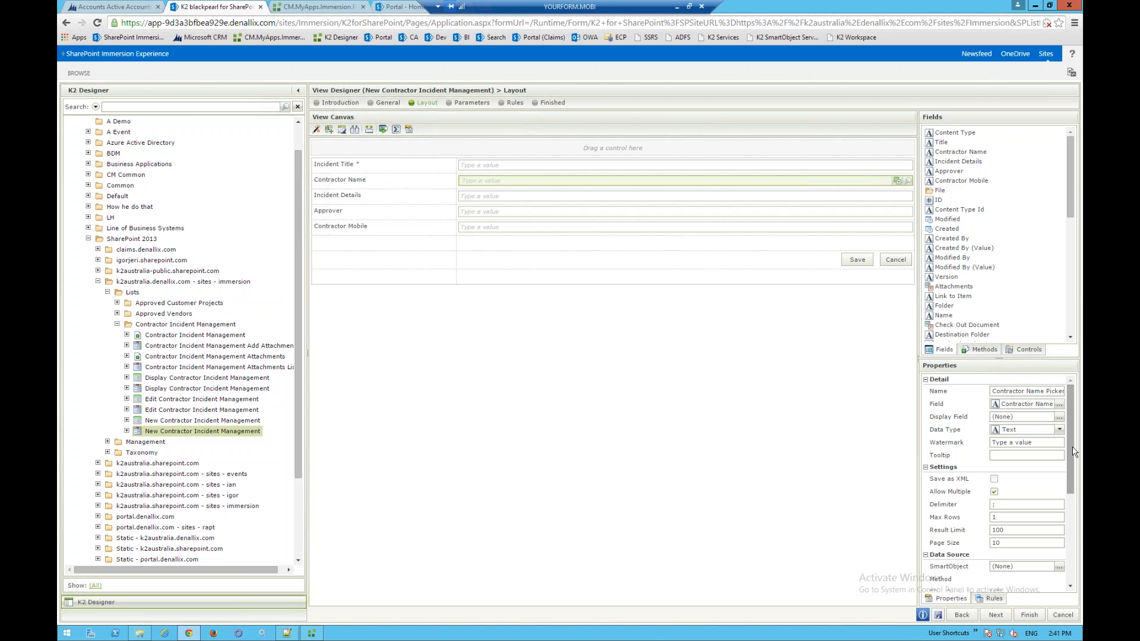
drag(1072, 451, 1071, 522)
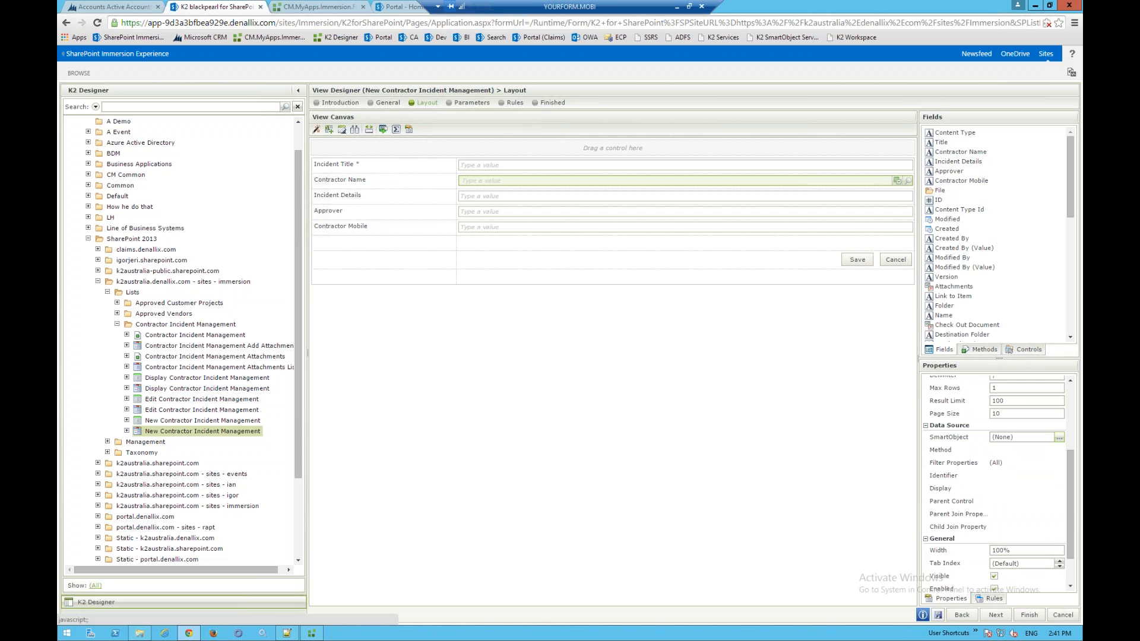
click(1059, 438)
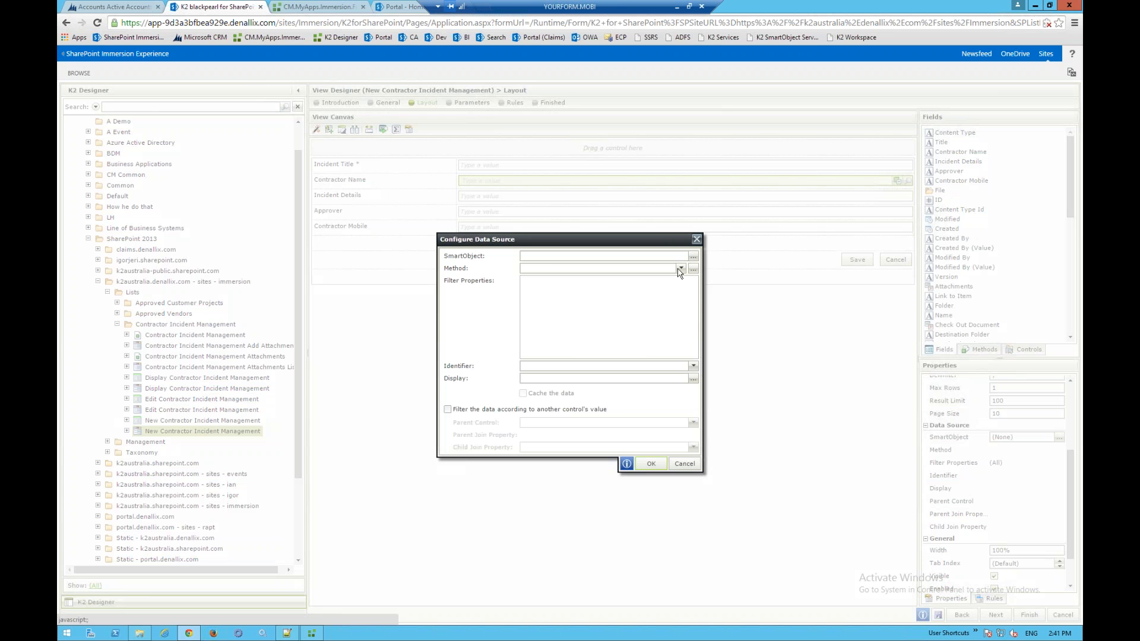
- Choose the Contractors List SmartObject as the picker's data source
click(692, 257)
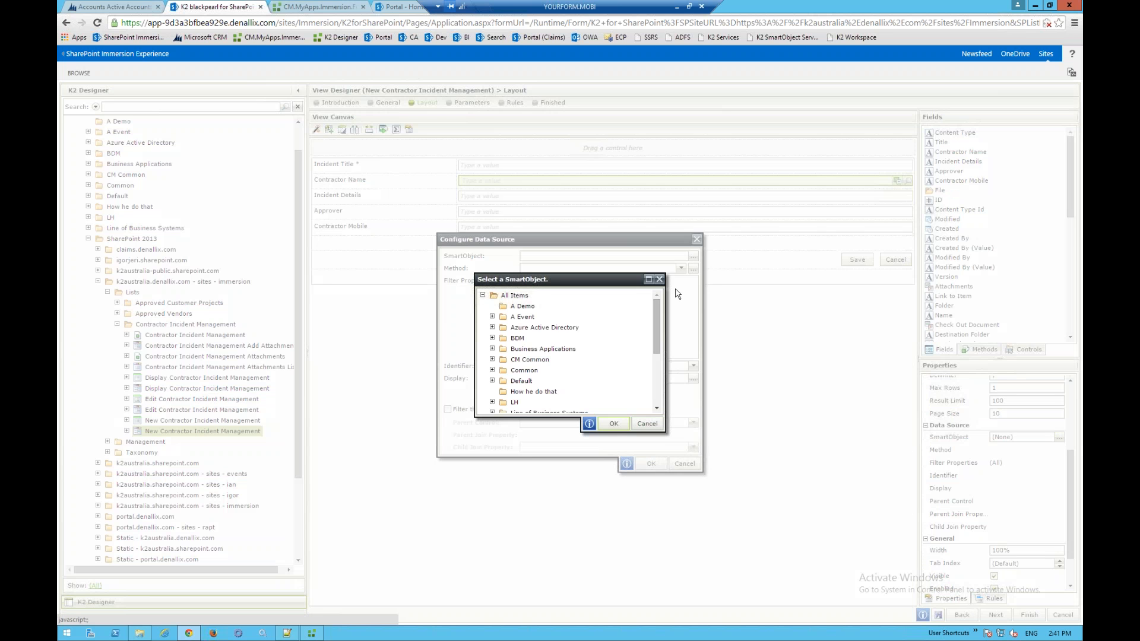
drag(657, 332, 660, 383)
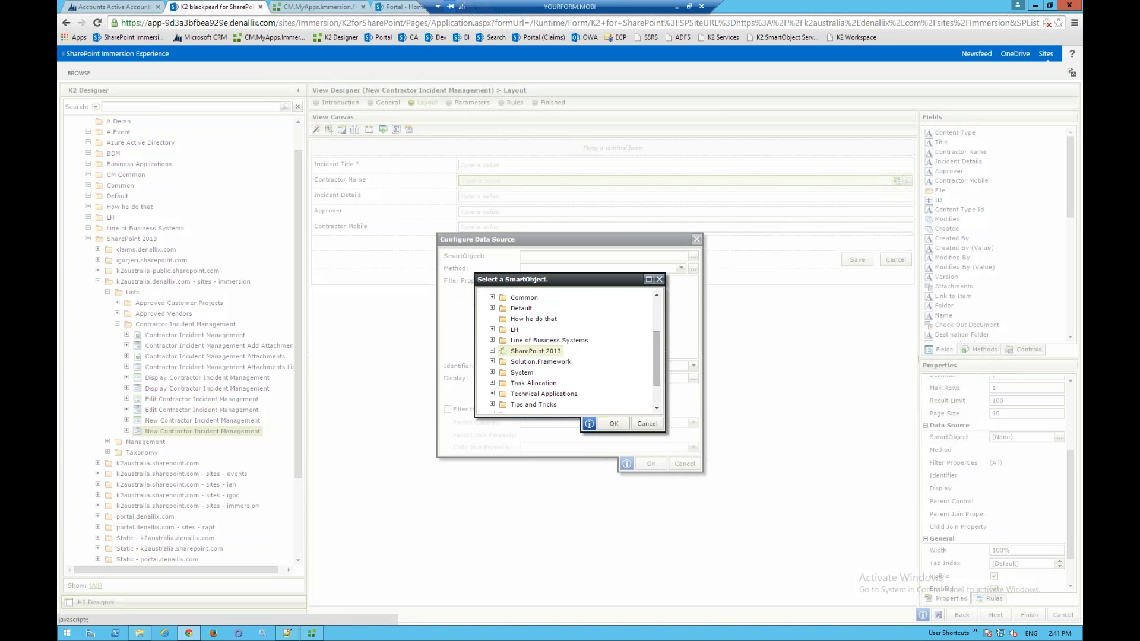
click(492, 350)
drag(658, 339, 659, 364)
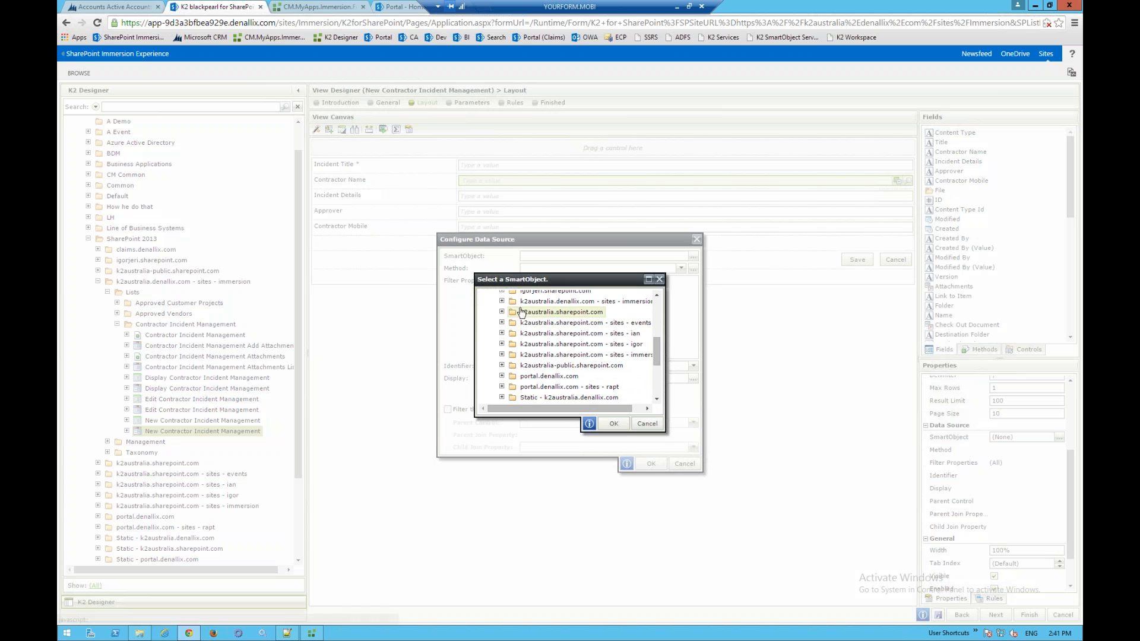
click(502, 355)
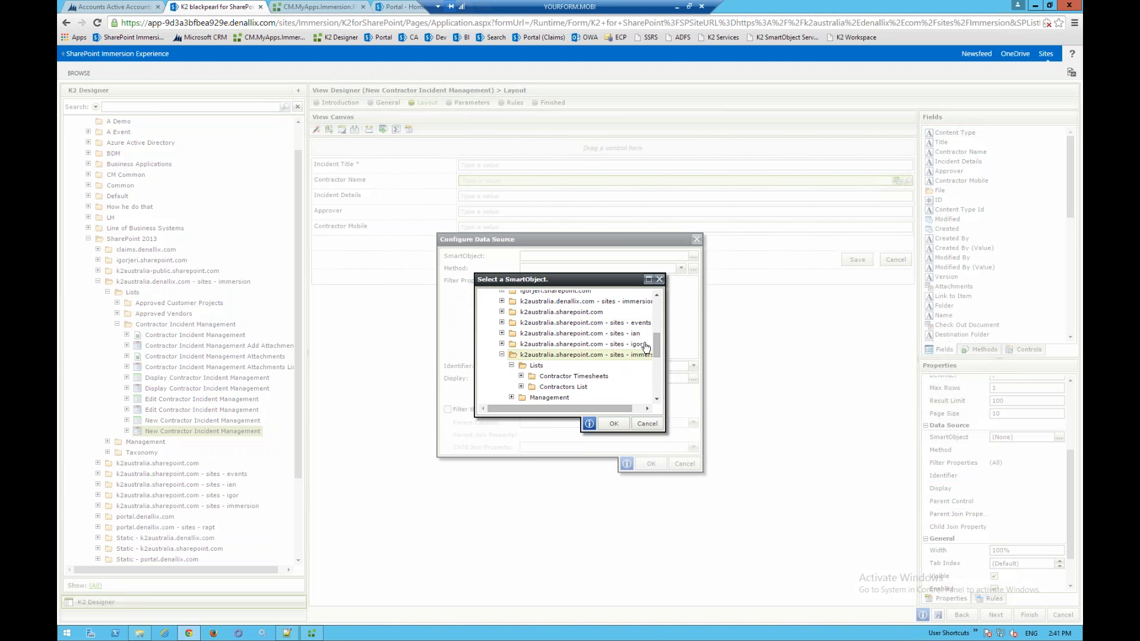
click(522, 387)
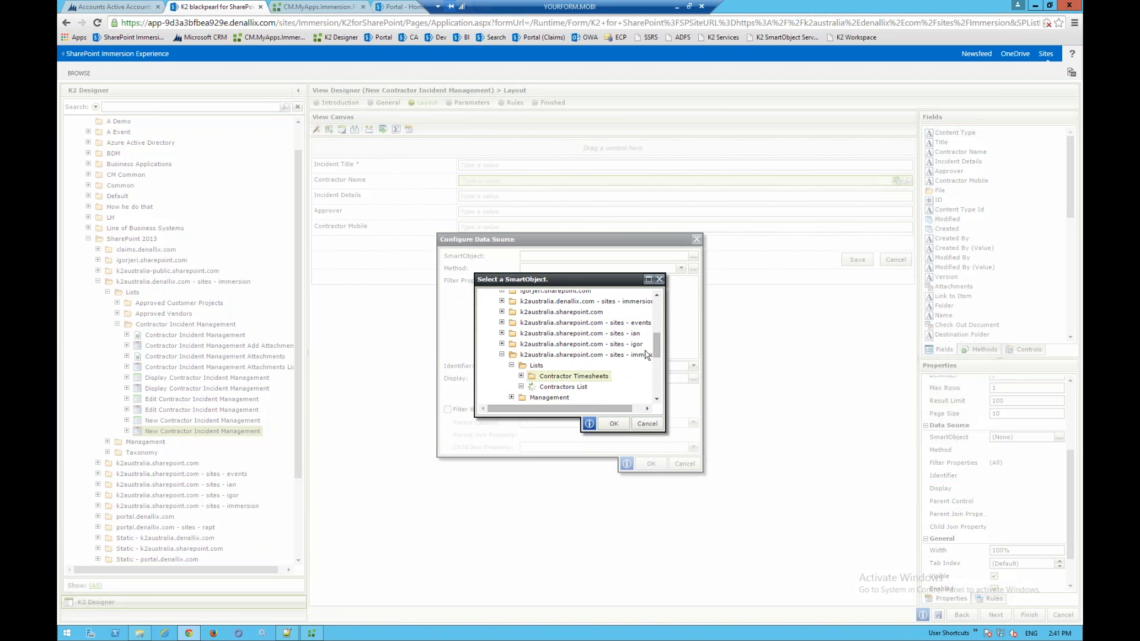
drag(657, 350, 657, 358)
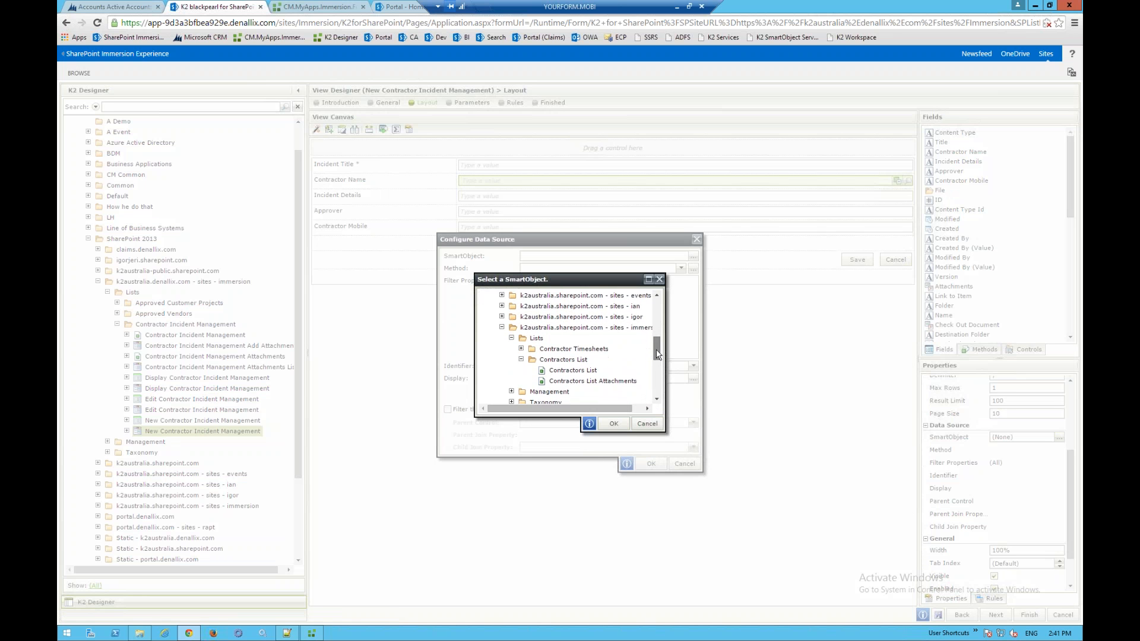
click(573, 365)
click(614, 423)
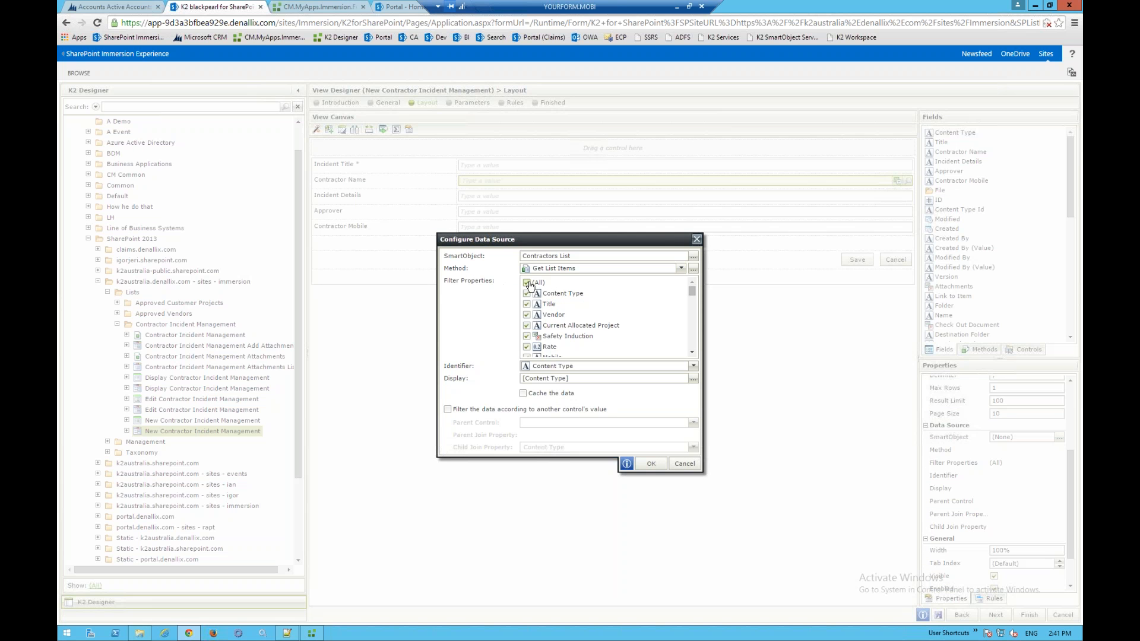
- Filter on Title and Vendor only, identify by Title, display '[Title] ([Vendor])'
click(526, 283)
click(526, 304)
click(526, 316)
click(693, 366)
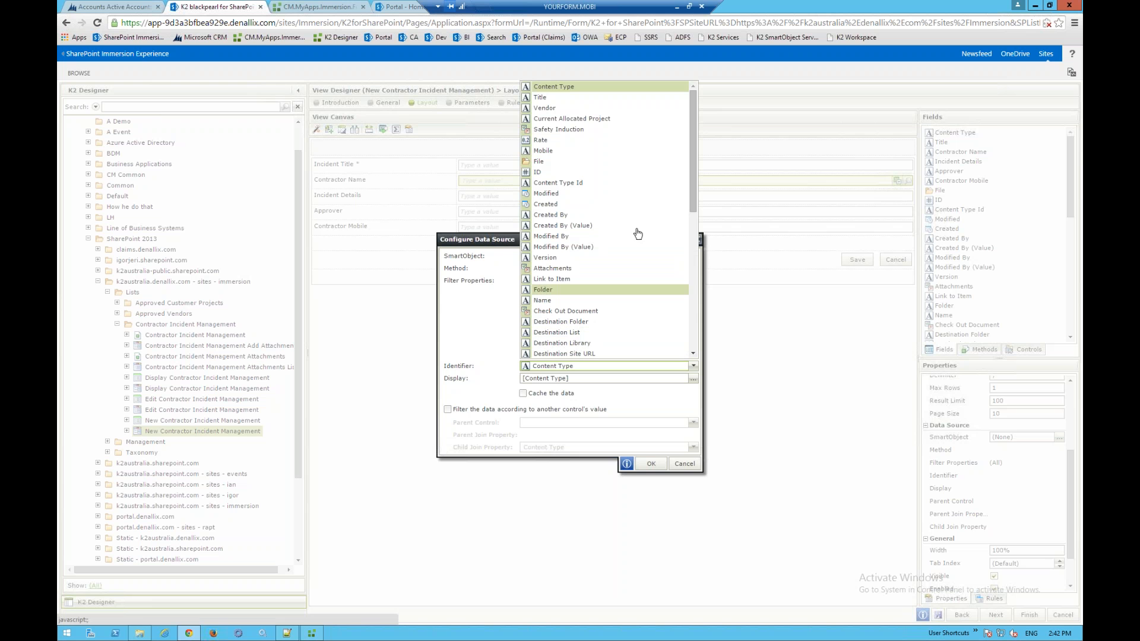
click(552, 97)
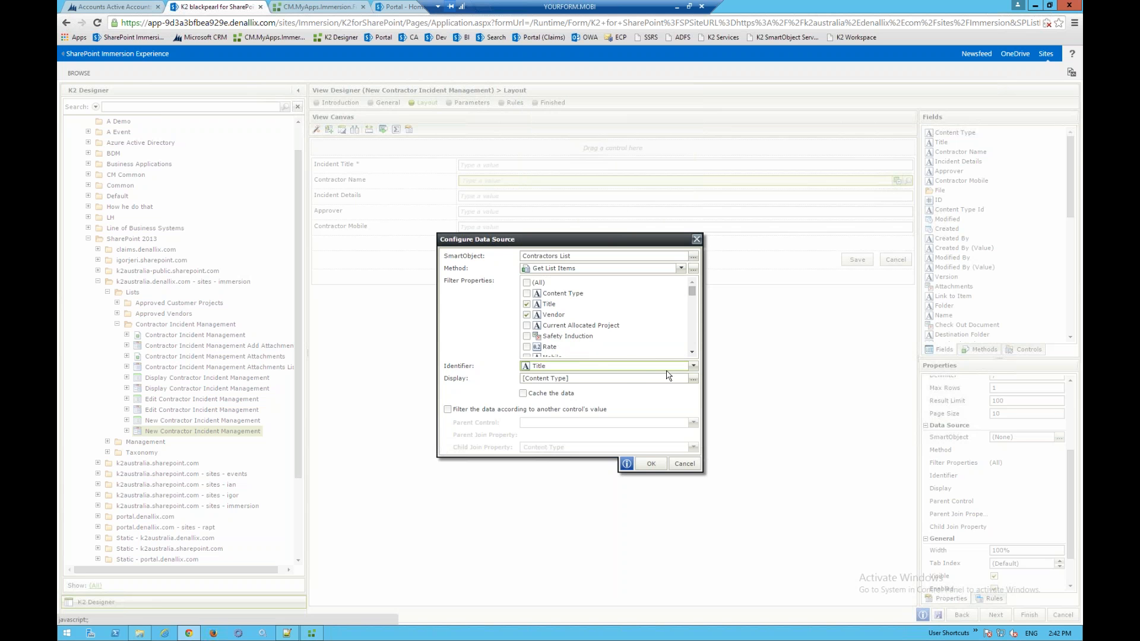
click(692, 380)
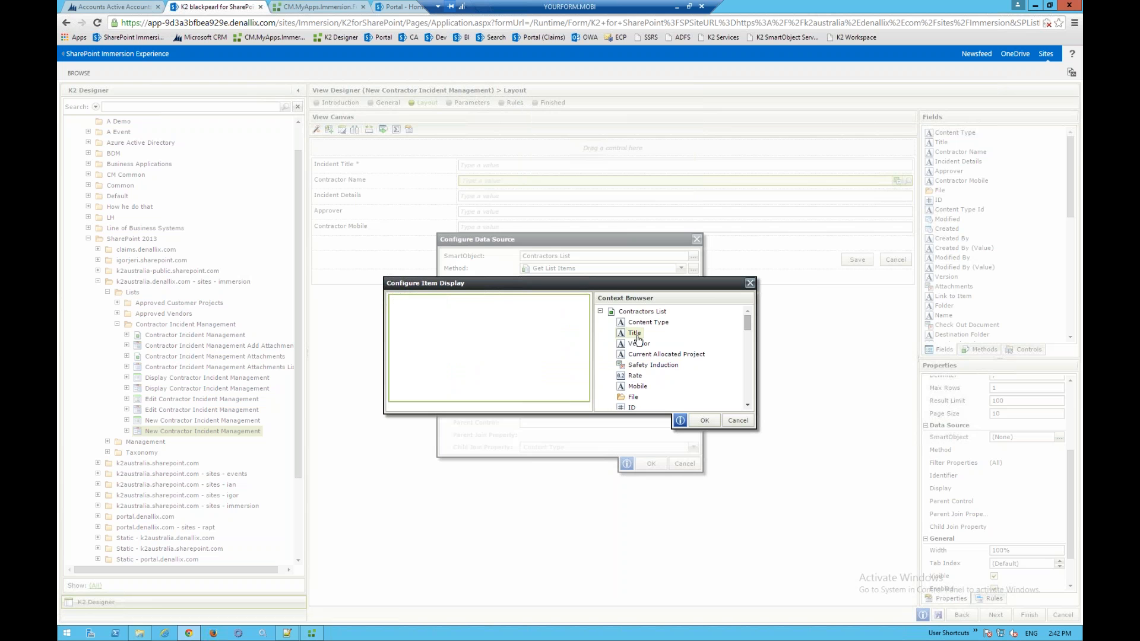
drag(634, 333, 463, 338)
drag(639, 343, 528, 323)
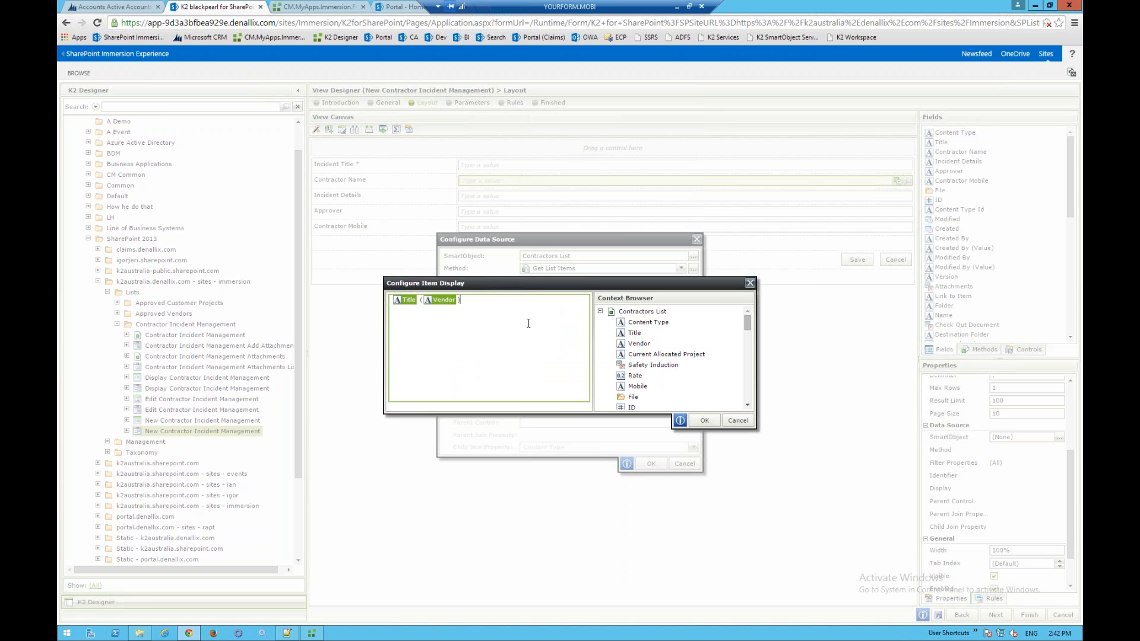
click(706, 419)
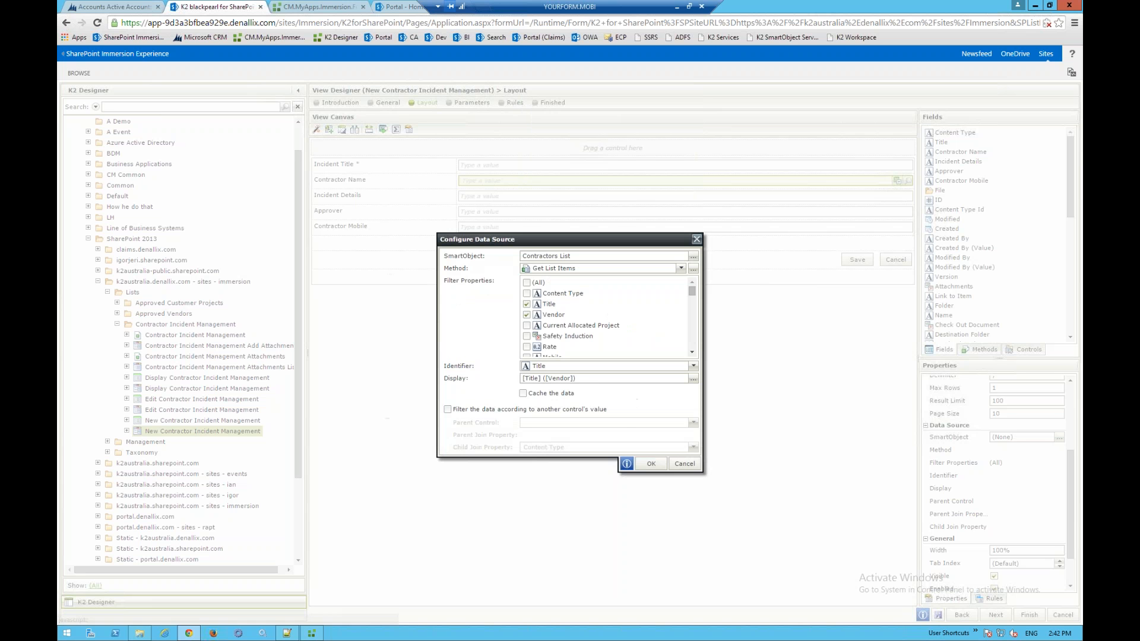
click(651, 465)
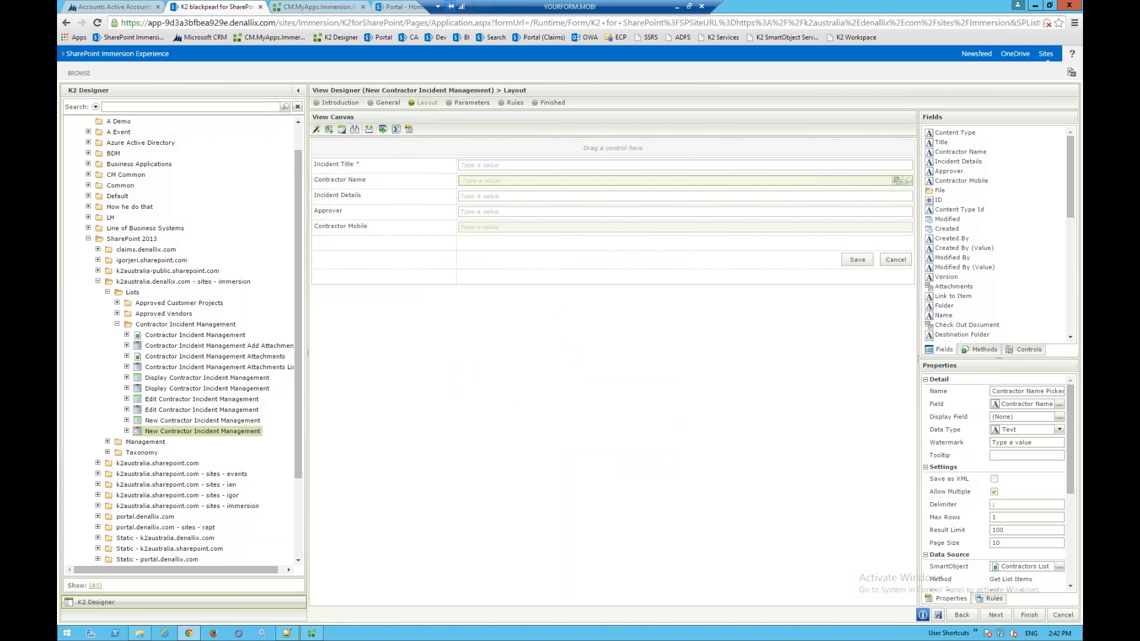
- Change Incident Details to a Text Area with Rows set to 10
click(477, 202)
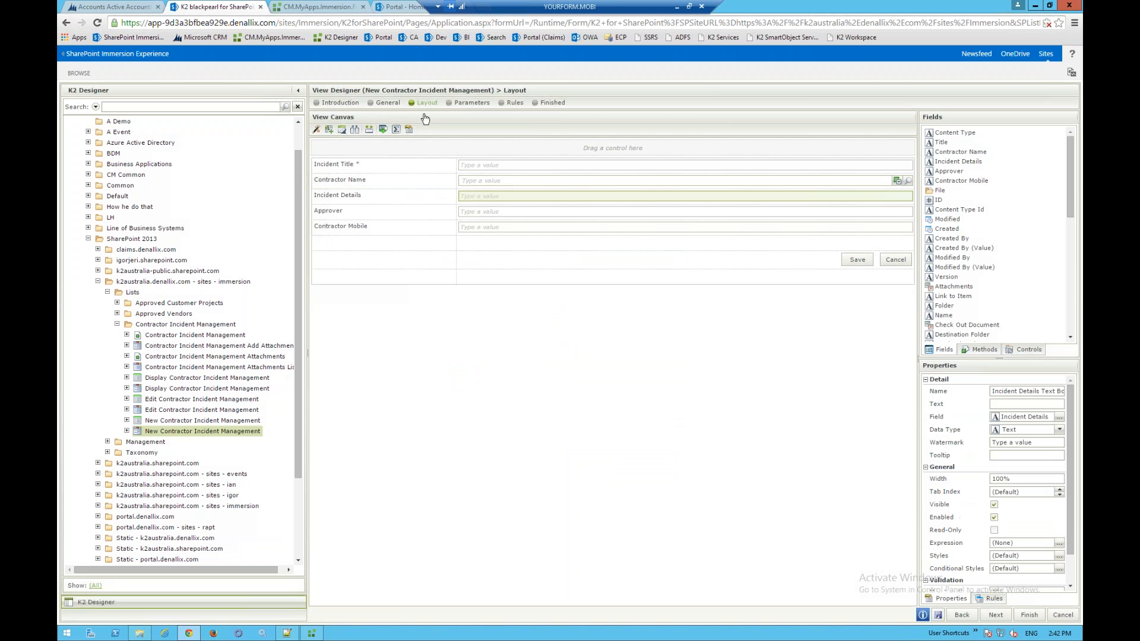
click(382, 128)
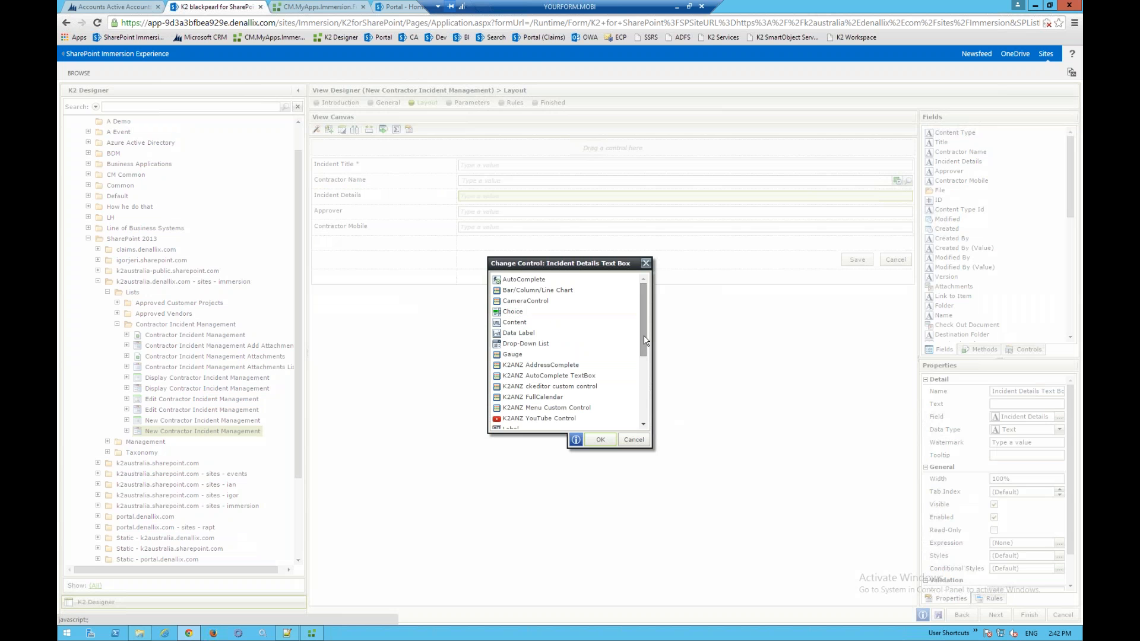
scroll(635, 386, down, 5)
drag(634, 401, 635, 419)
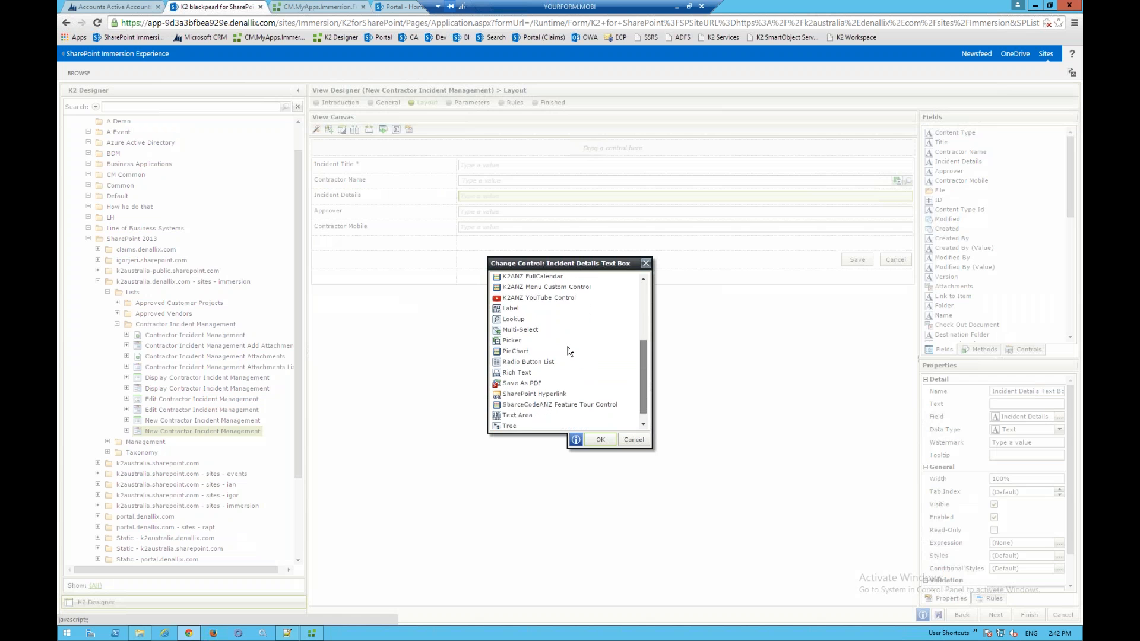
click(516, 402)
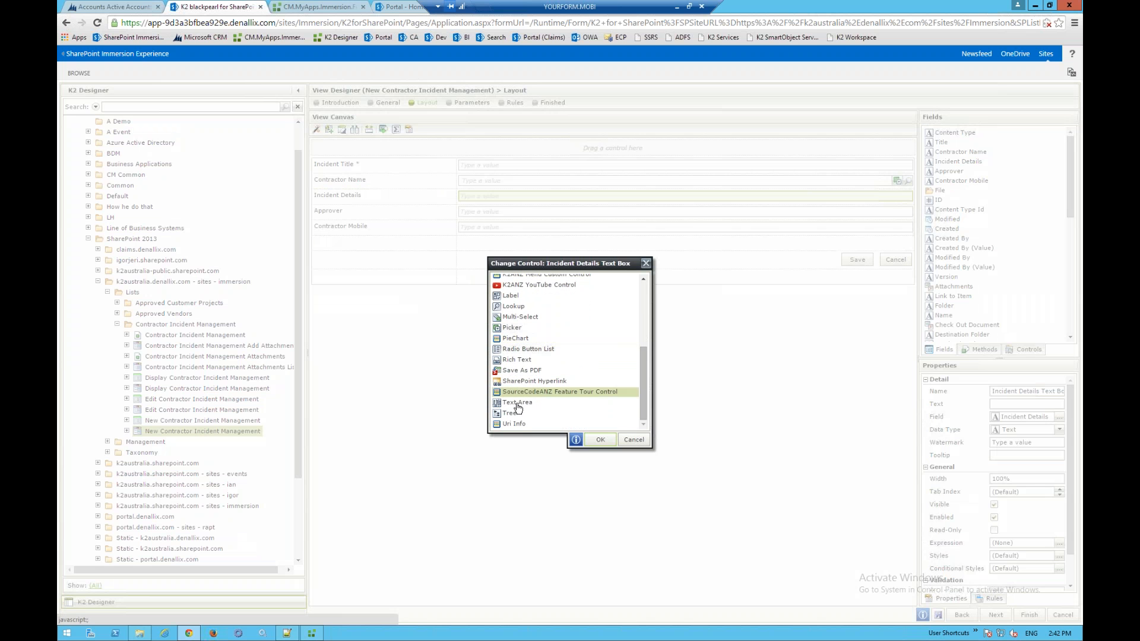
click(599, 439)
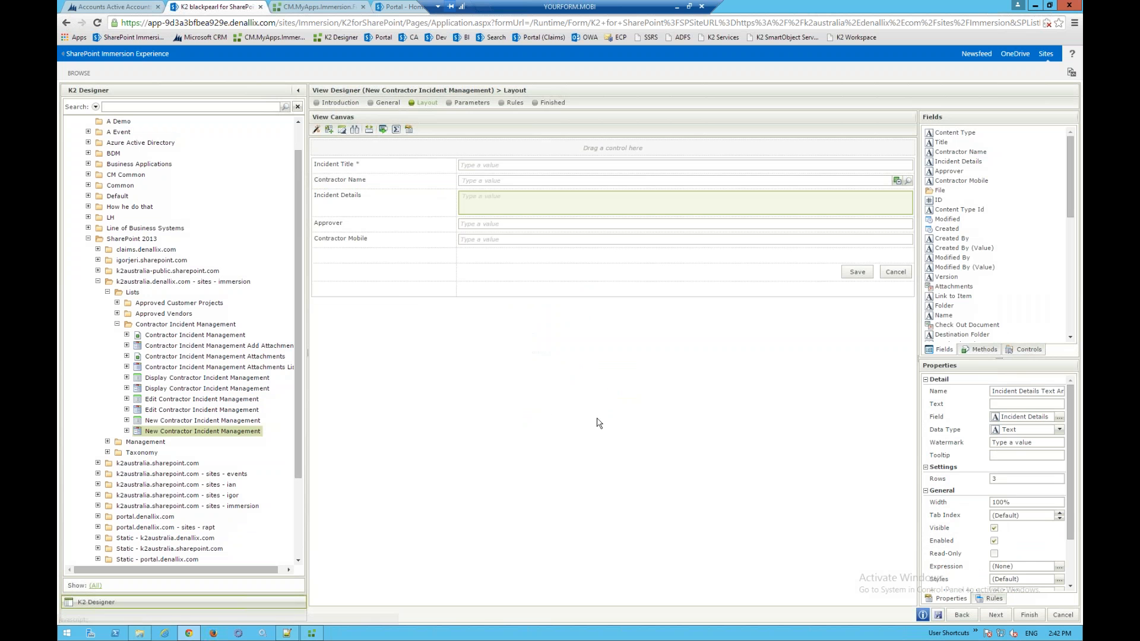
click(989, 479)
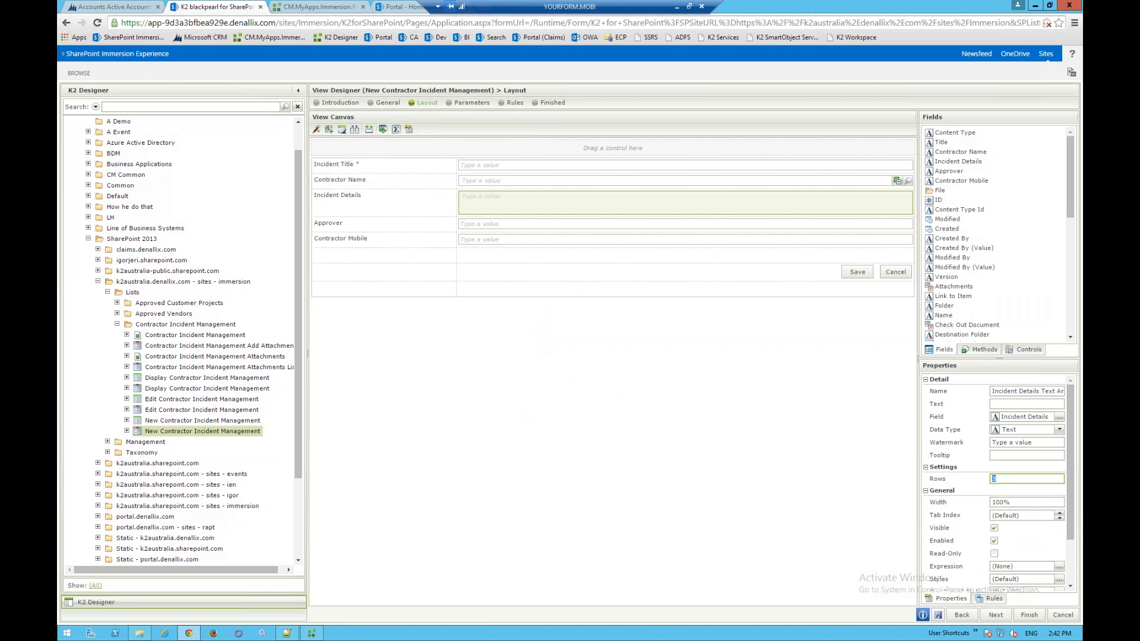
text(10)
click(627, 403)
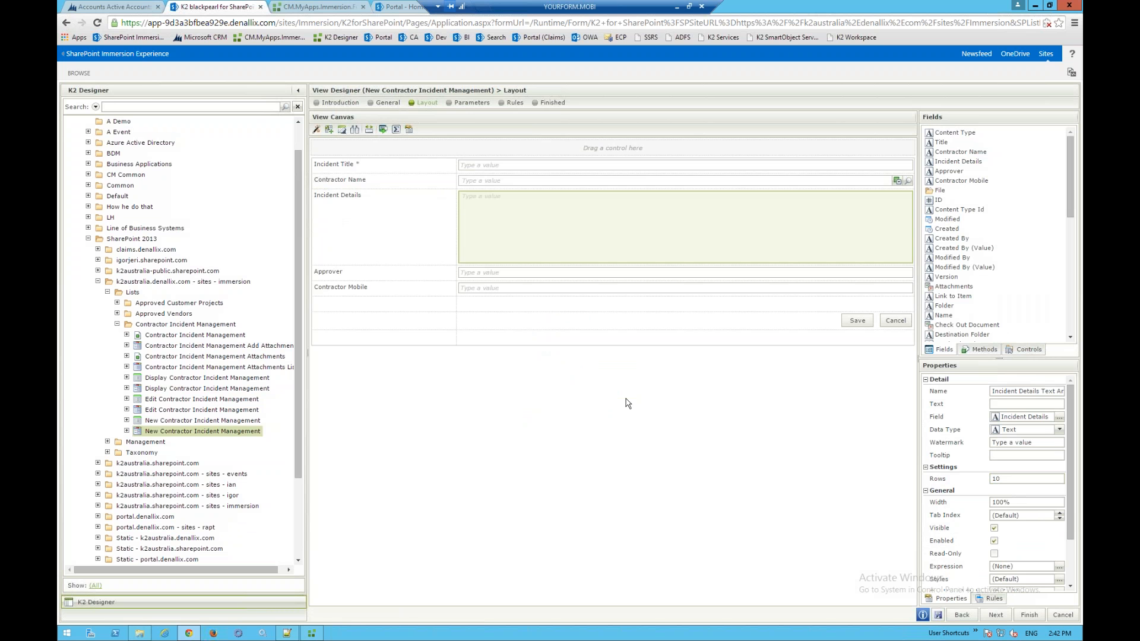
click(512, 279)
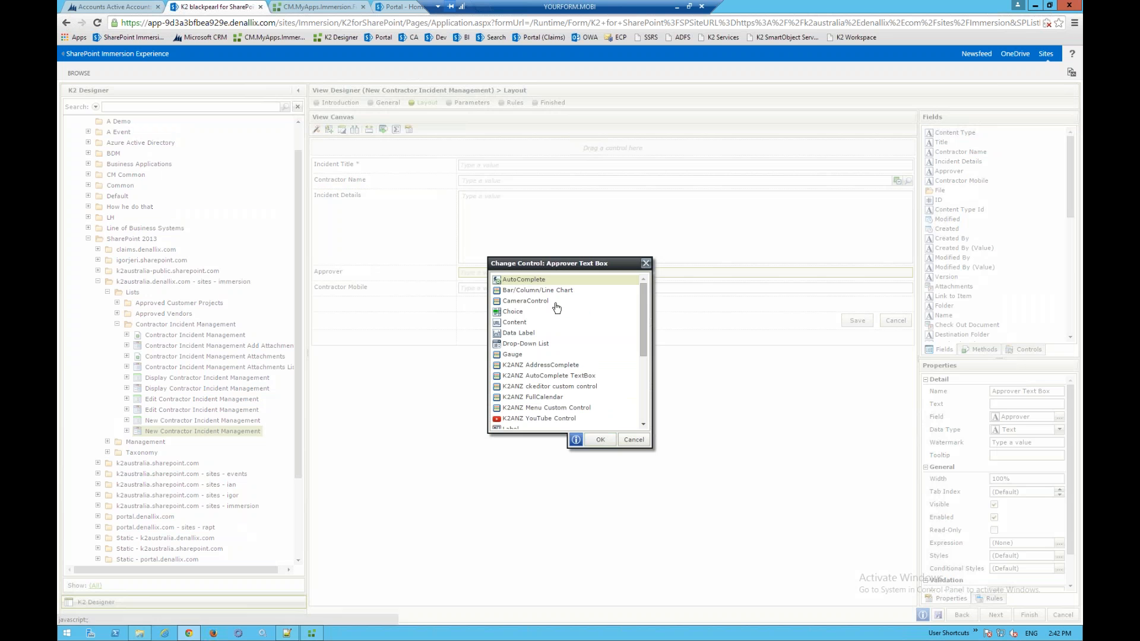
- Make Approver an AutoComplete sourced from the AD User SmartObject
click(602, 439)
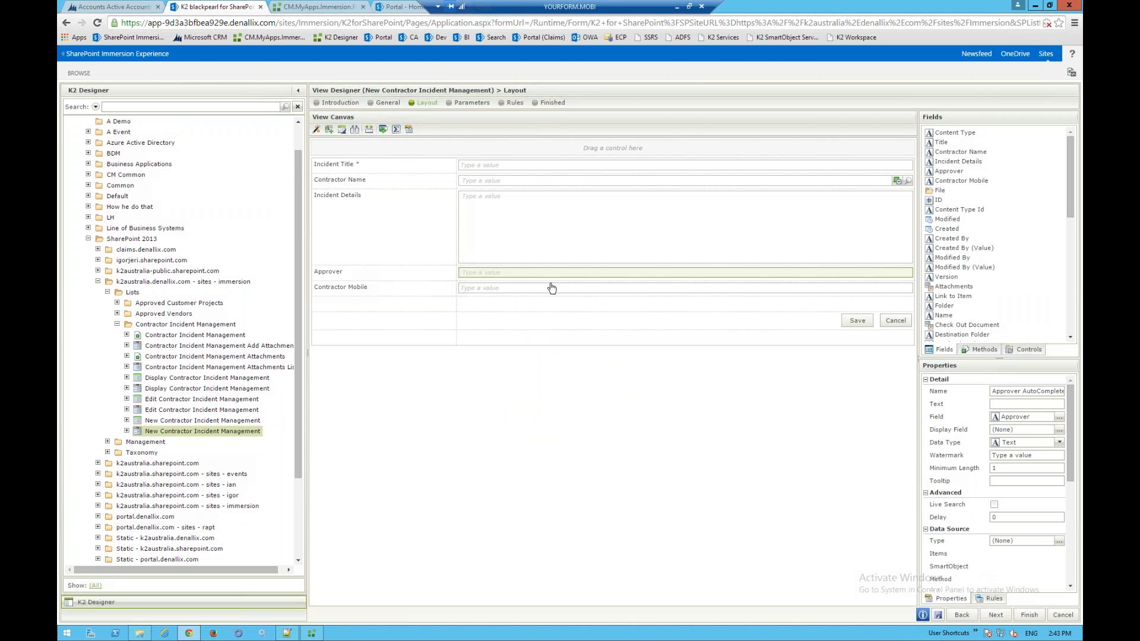
drag(1071, 475, 1072, 440)
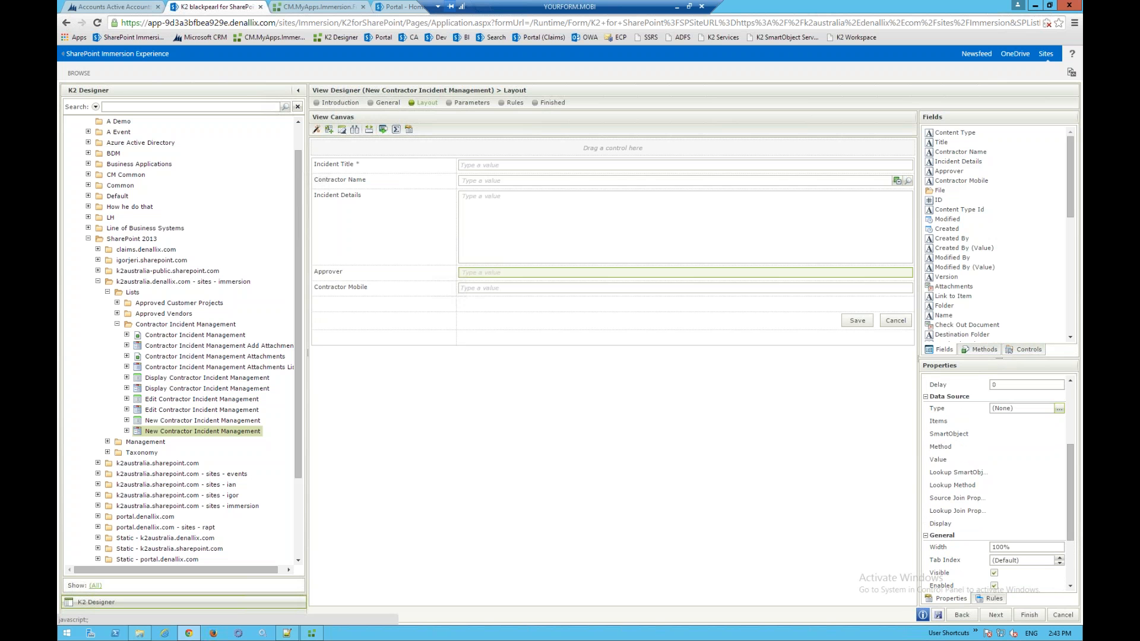
click(1059, 408)
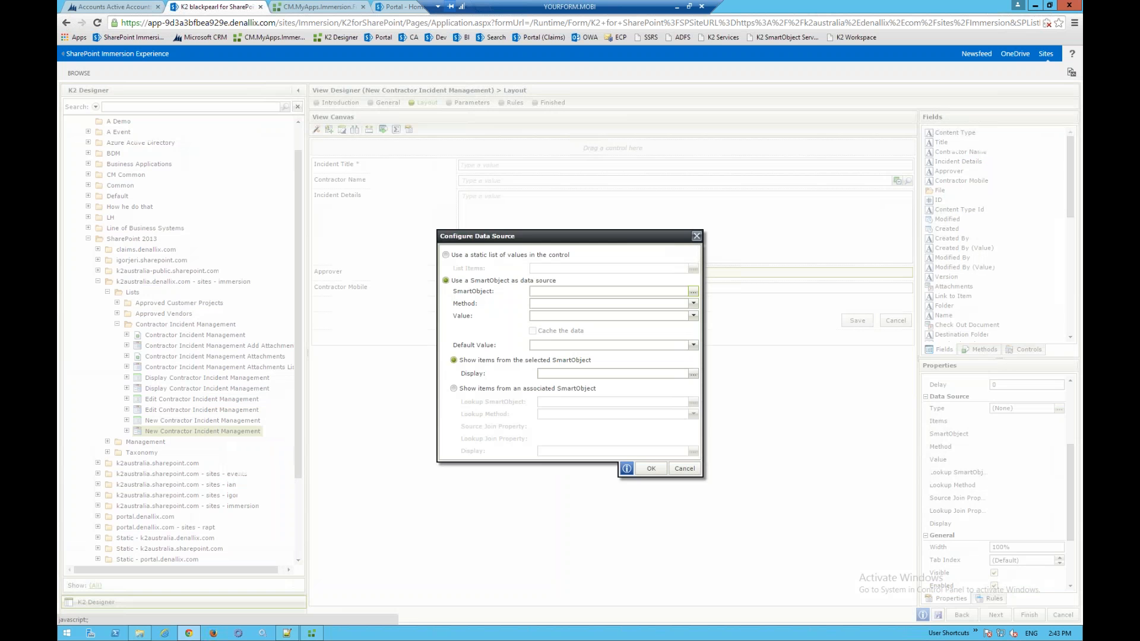
click(693, 291)
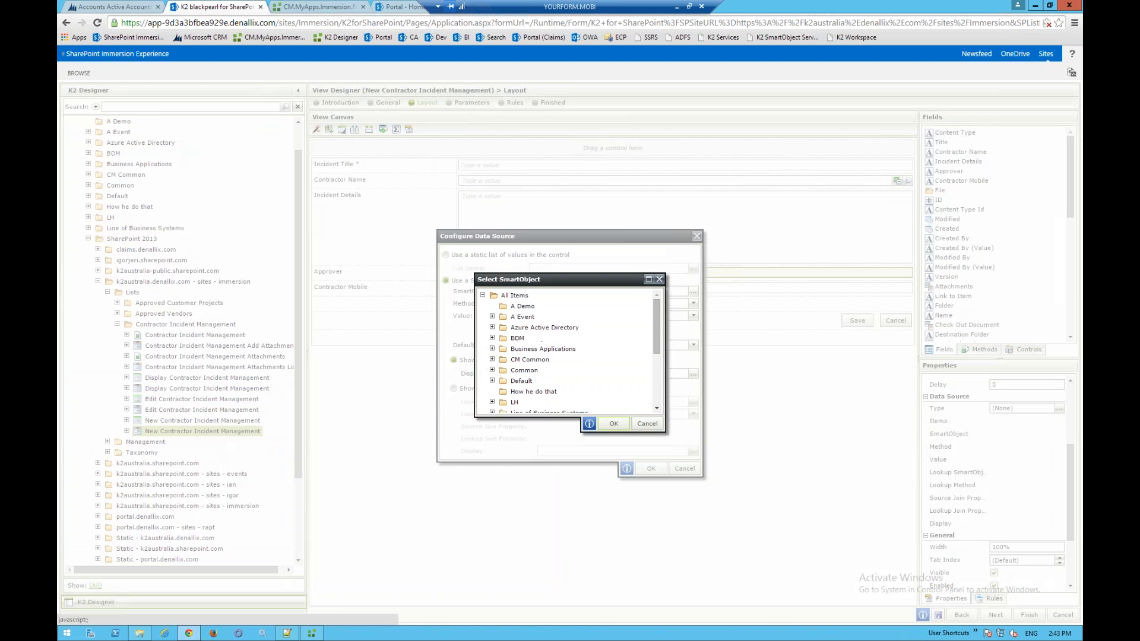
scroll(503, 356, down, 4)
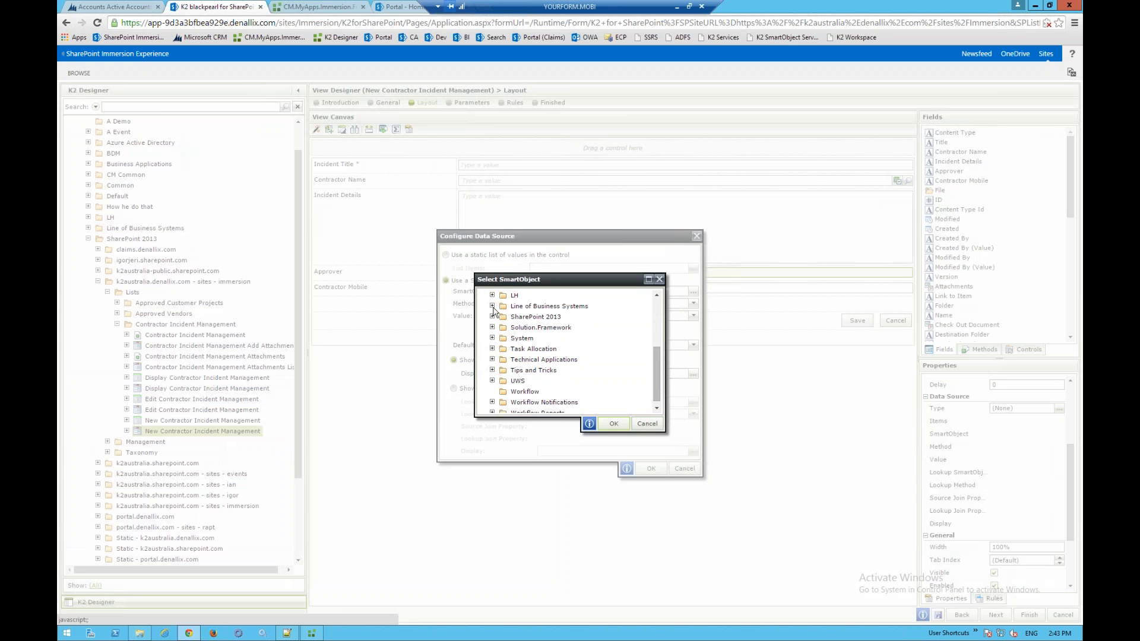
click(492, 306)
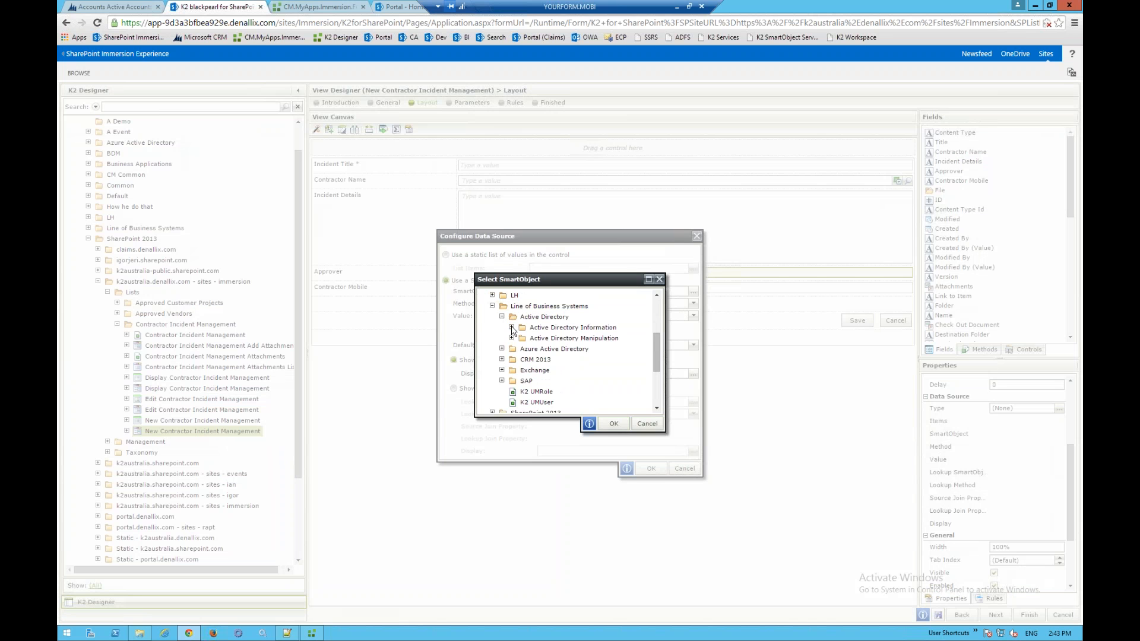
click(551, 360)
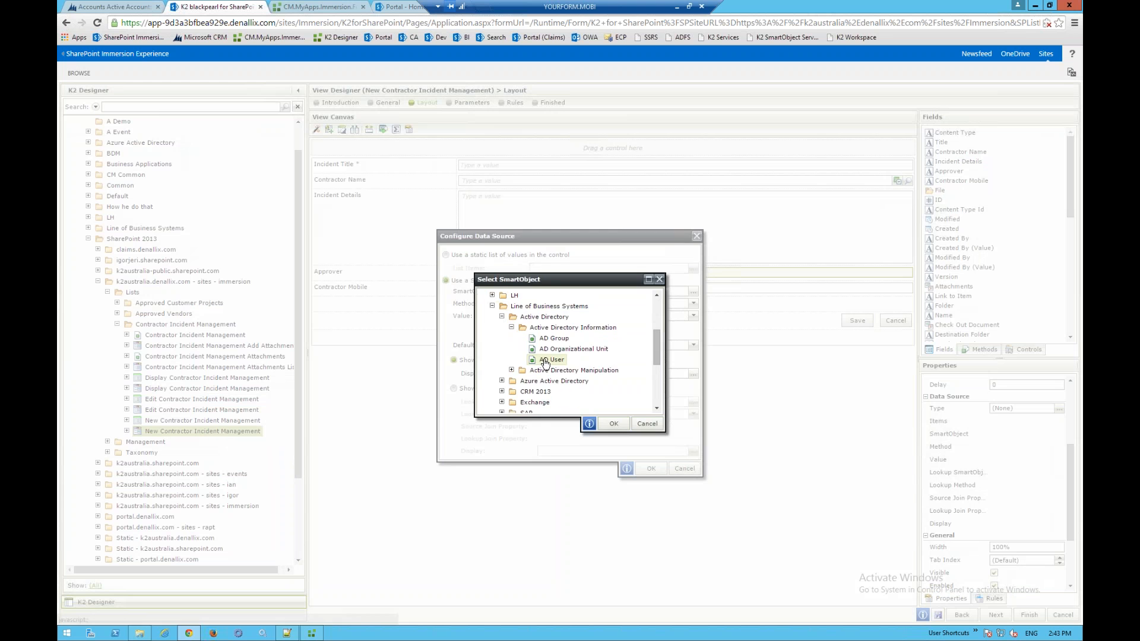
click(614, 423)
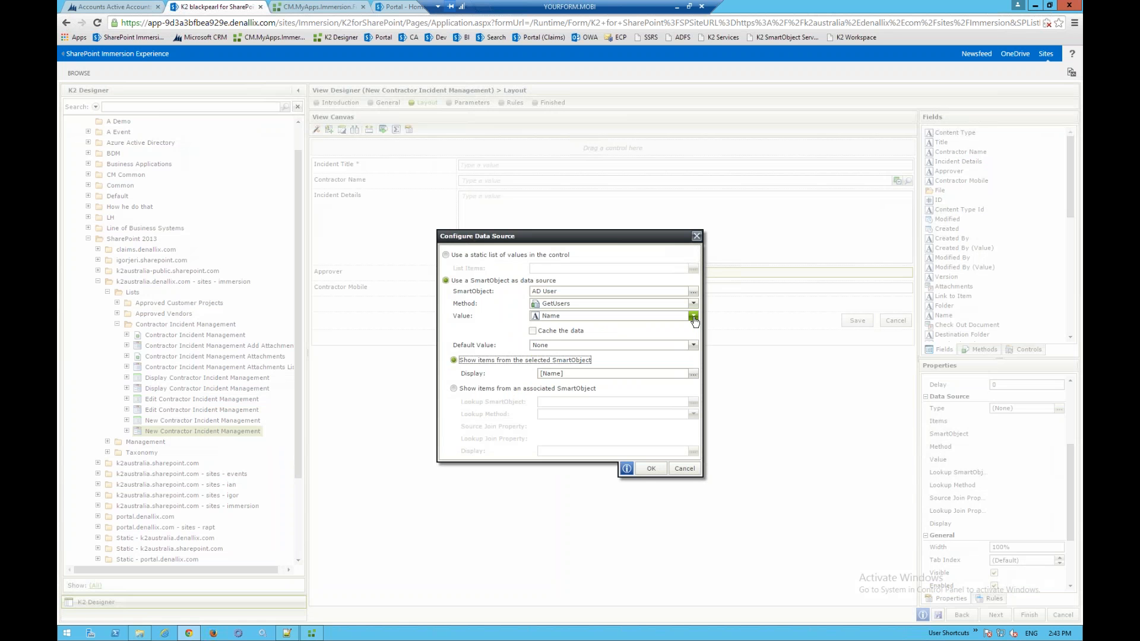
- Keep None default and Name value, and show DisplayName in the Approver suggestions
click(693, 349)
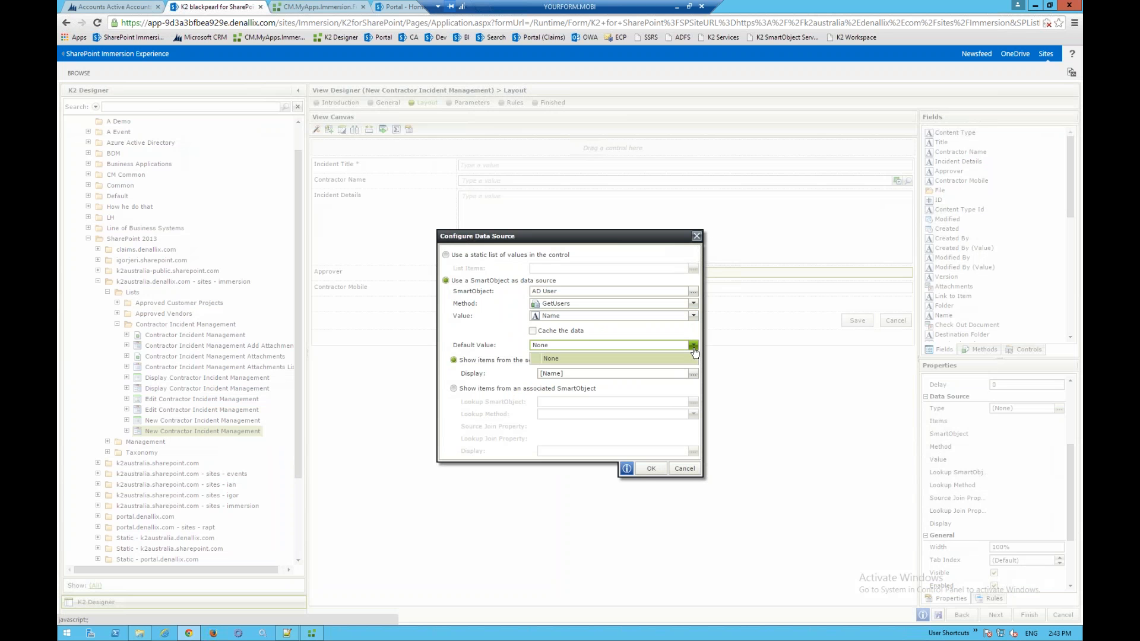
click(694, 357)
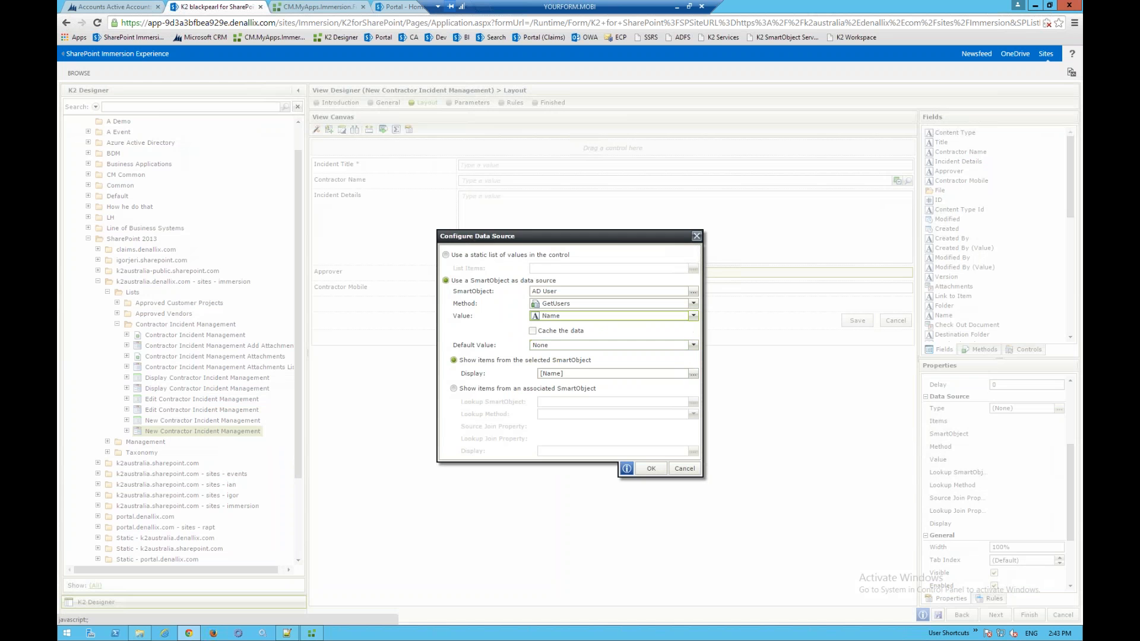
click(694, 315)
click(693, 315)
click(692, 374)
key(Delete)
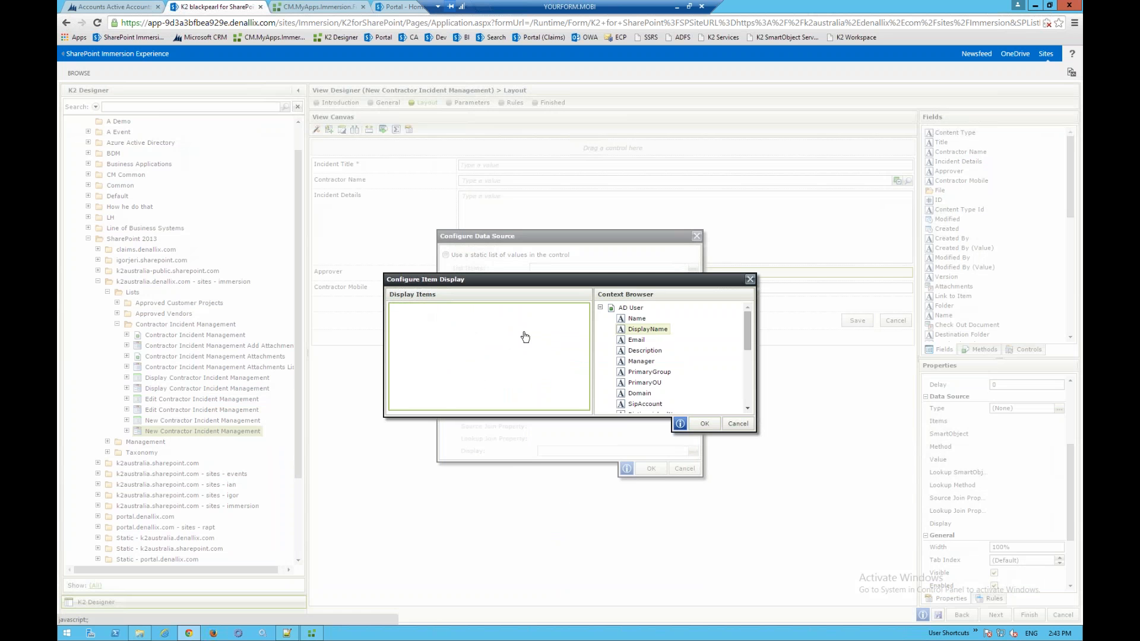
drag(647, 328, 509, 338)
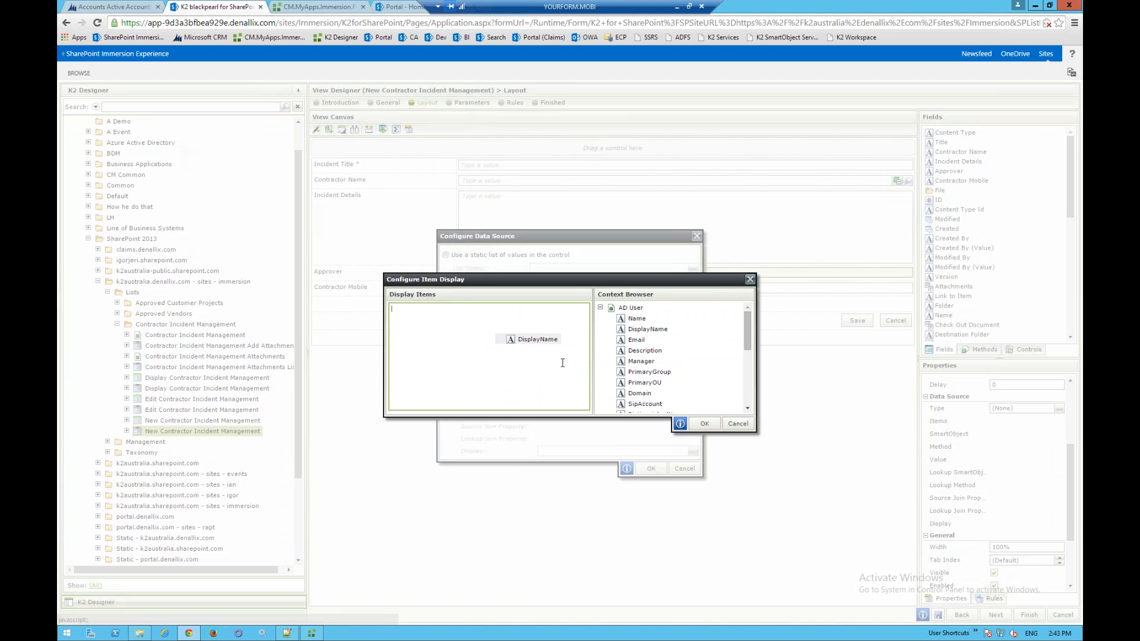
click(705, 423)
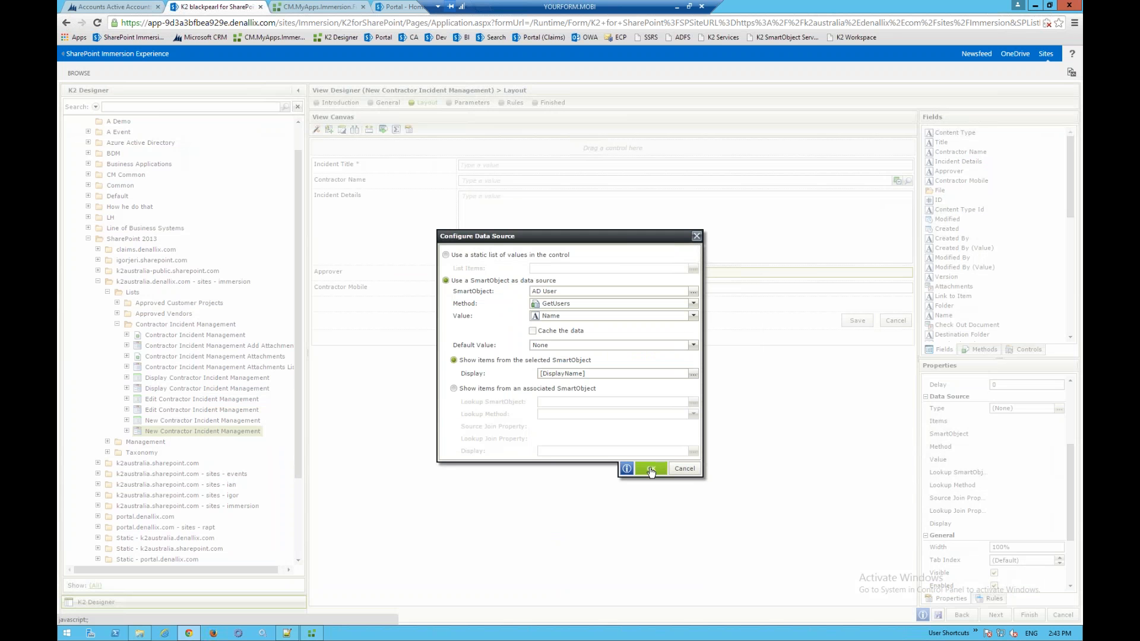
click(650, 469)
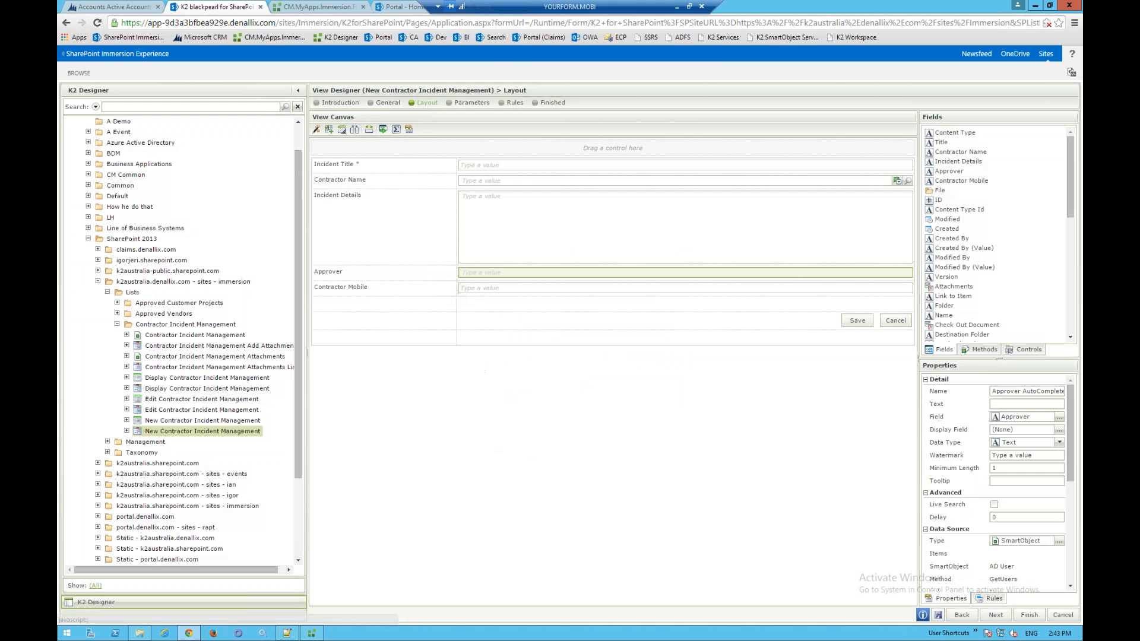
- Make Contractor Mobile read-only and view the rules for the Contractor Name picker
click(567, 291)
click(994, 530)
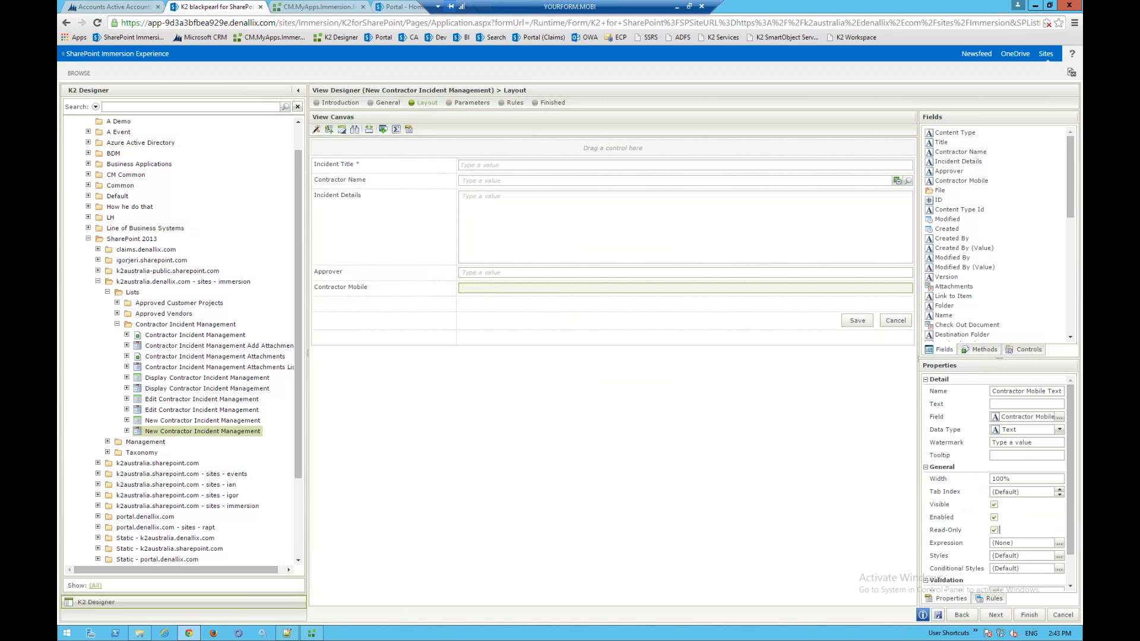
click(482, 186)
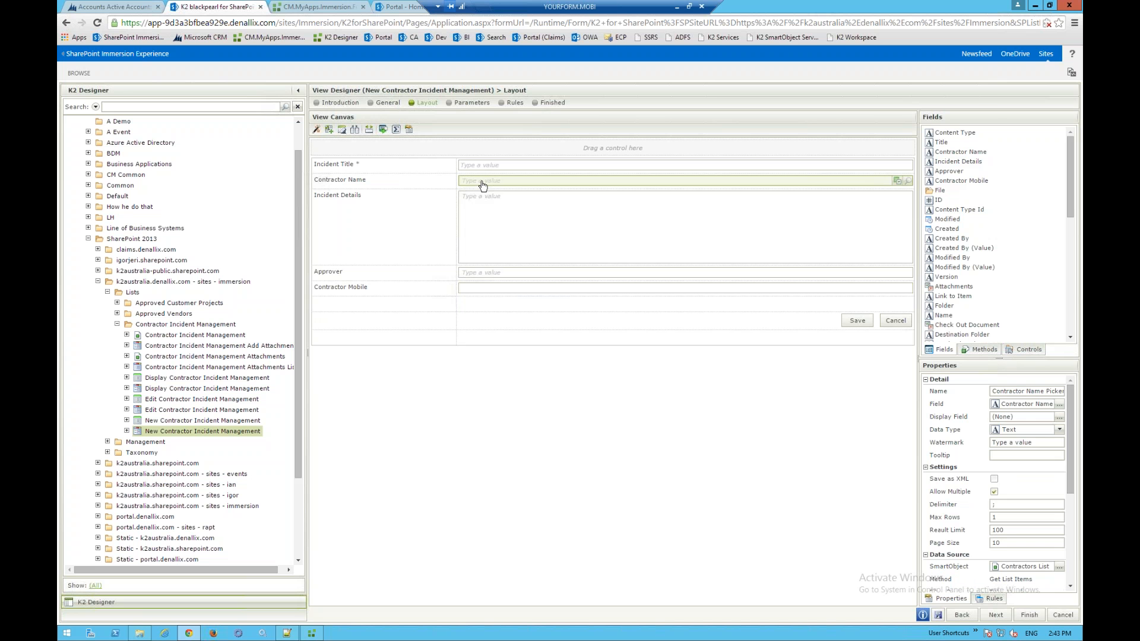
click(991, 598)
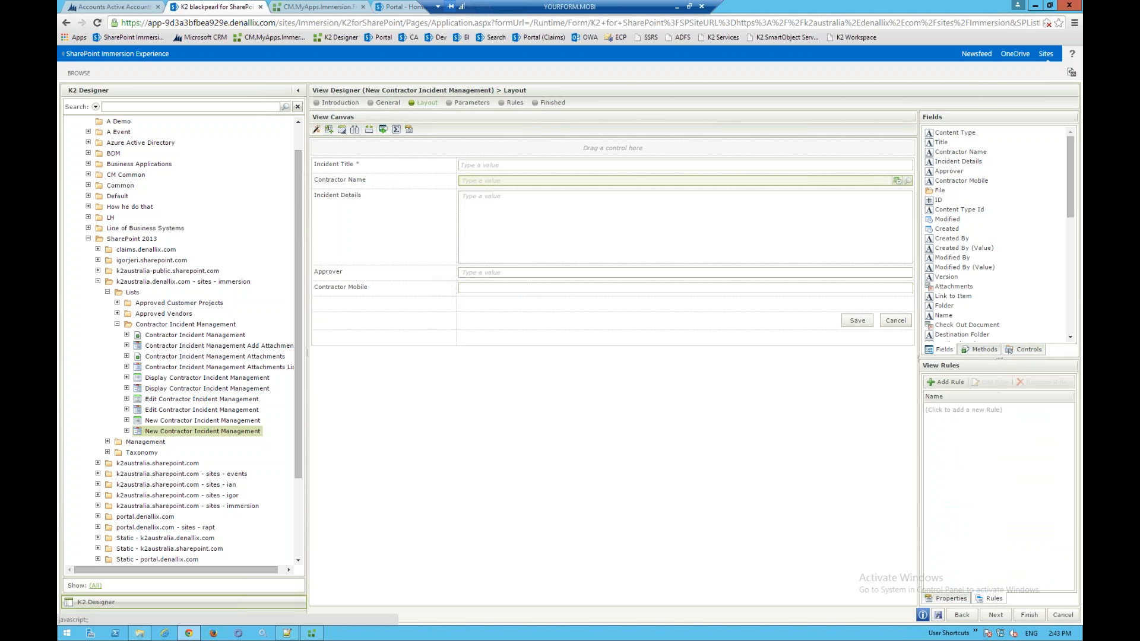
- Add a rule triggered when Contractor Name changes, with a Transfer data action
click(949, 598)
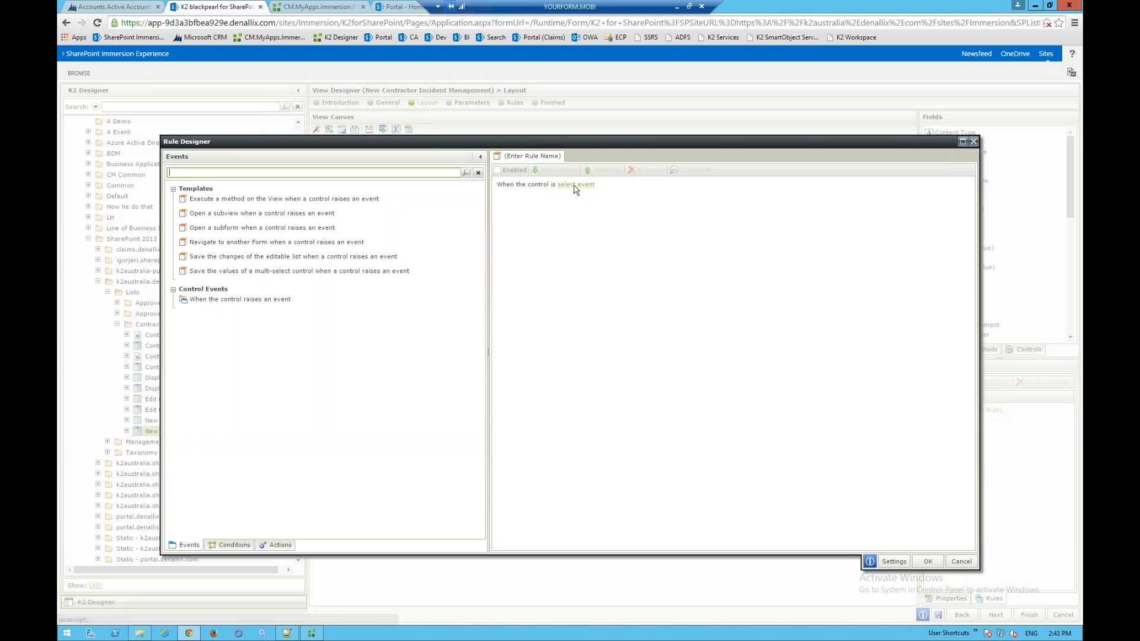
click(575, 185)
click(615, 195)
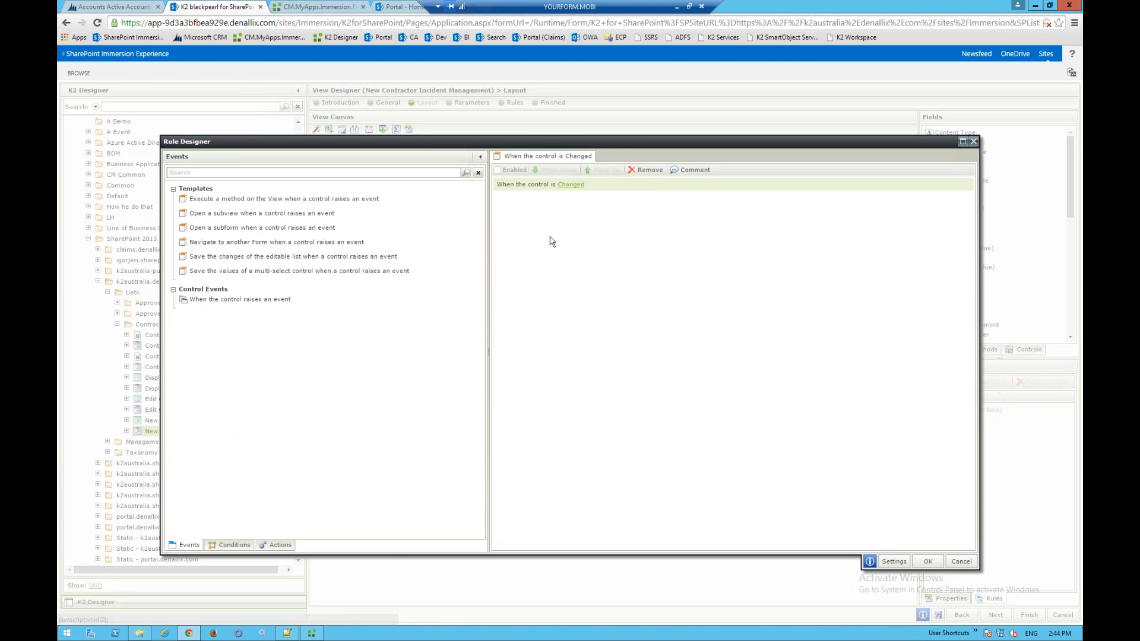
click(278, 546)
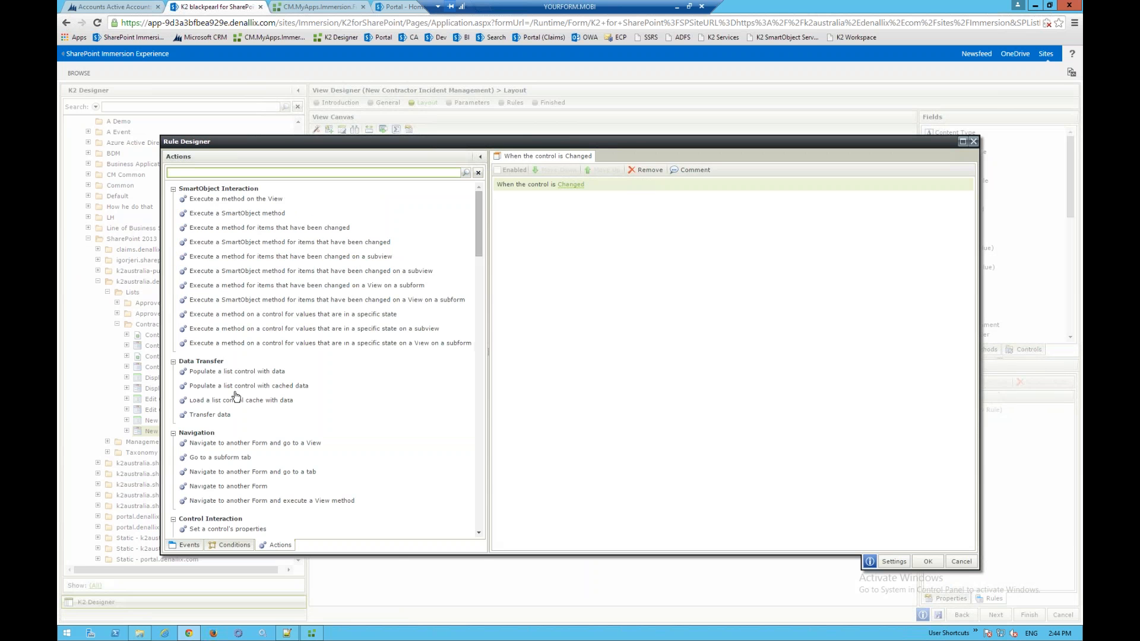
drag(224, 414, 570, 202)
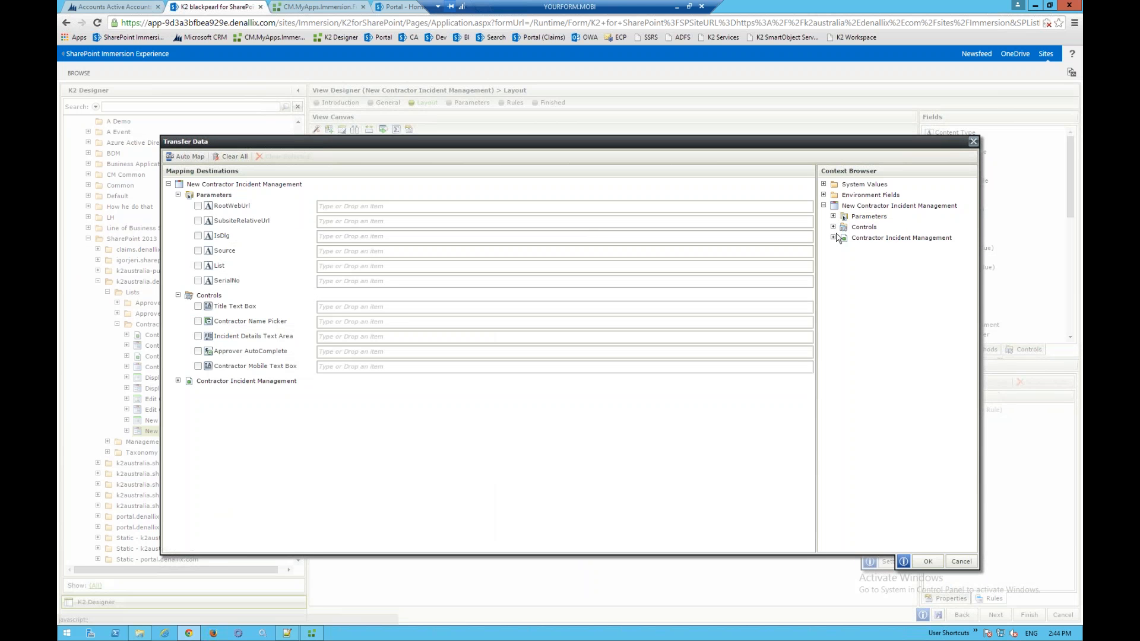
- Map Contractors List Mobile to the Contractor Mobile box, save the rule and finish the view
click(833, 227)
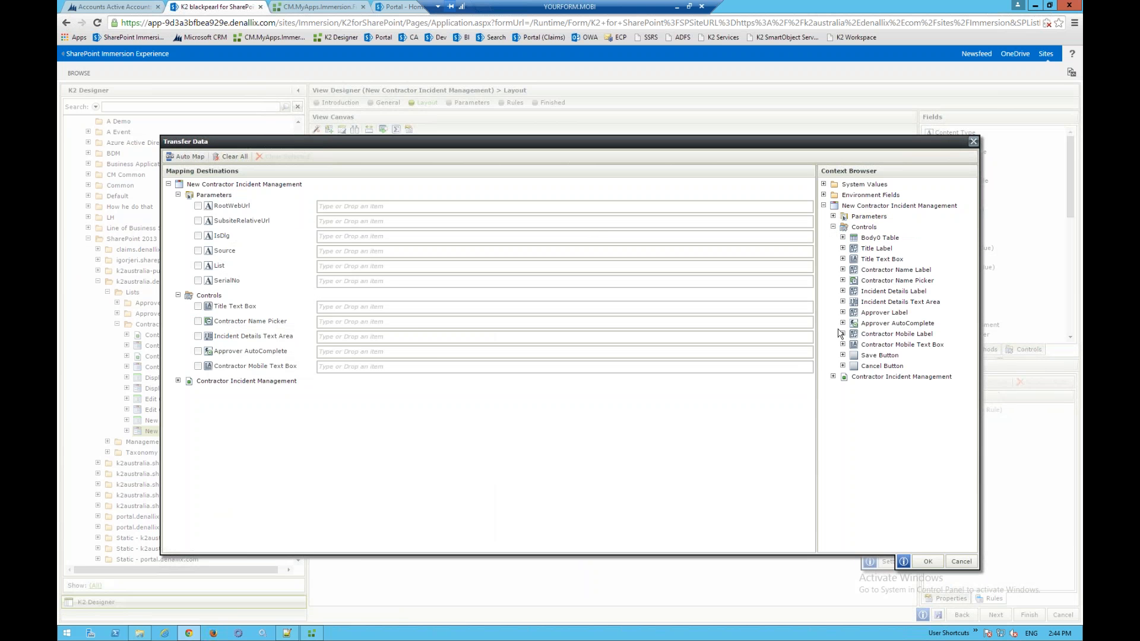
click(842, 281)
click(852, 334)
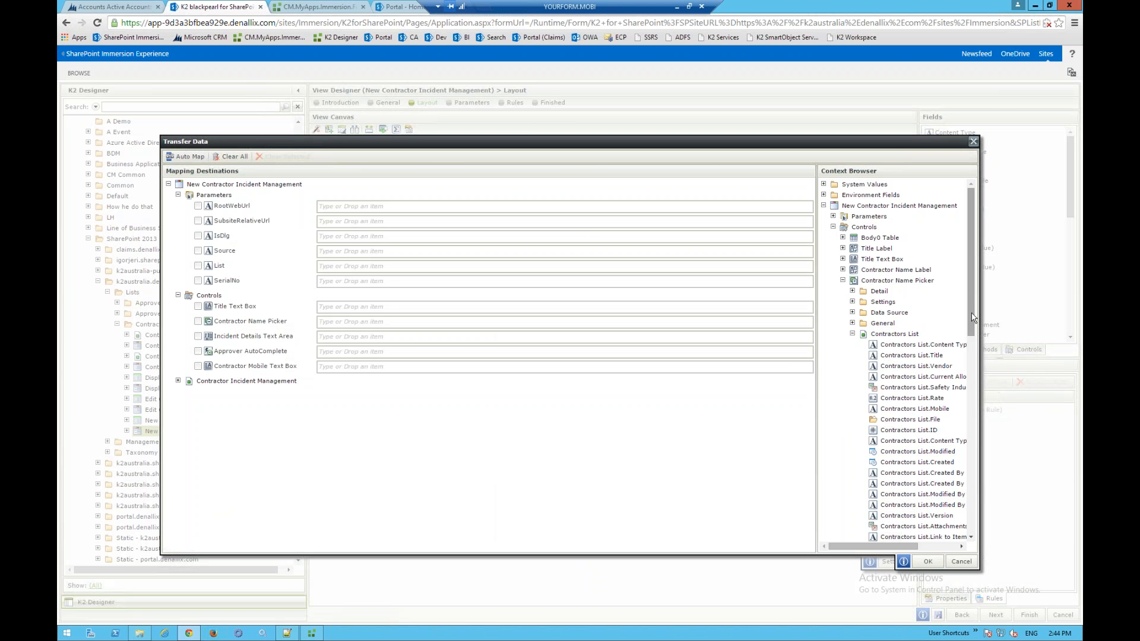
scroll(973, 318, down, 2)
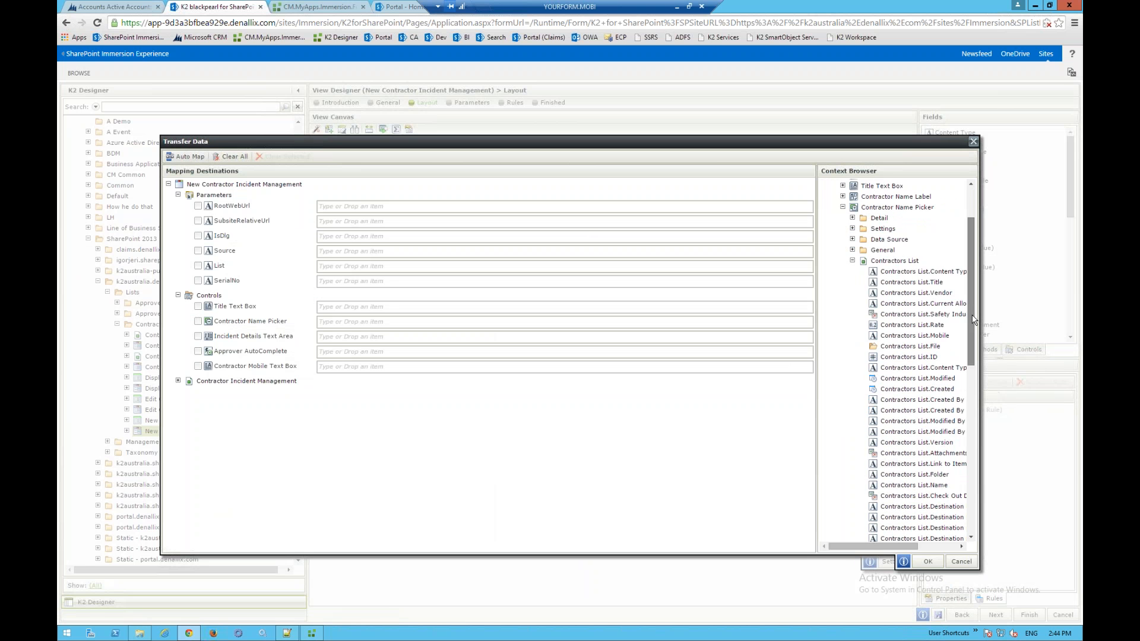
scroll(973, 318, down, 1)
drag(914, 328, 356, 366)
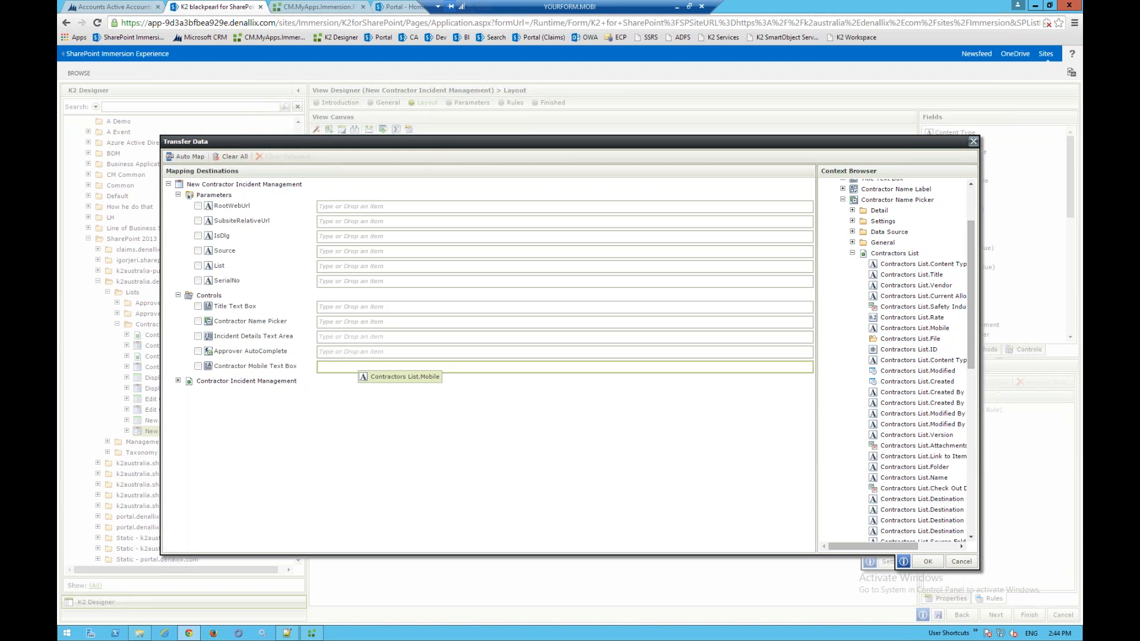
click(928, 561)
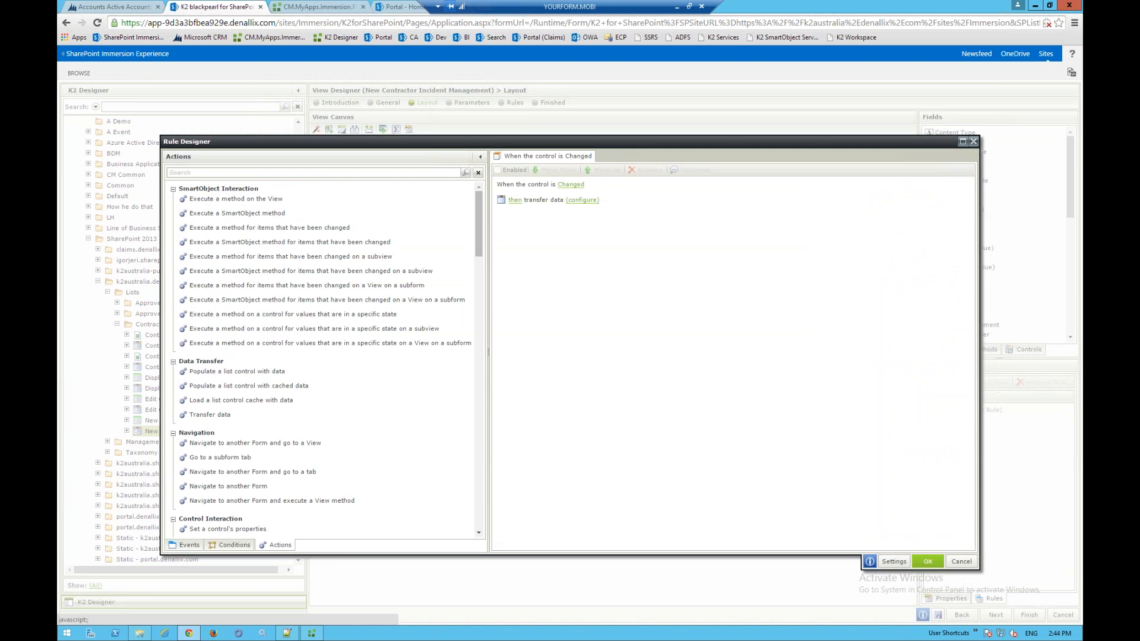
click(927, 561)
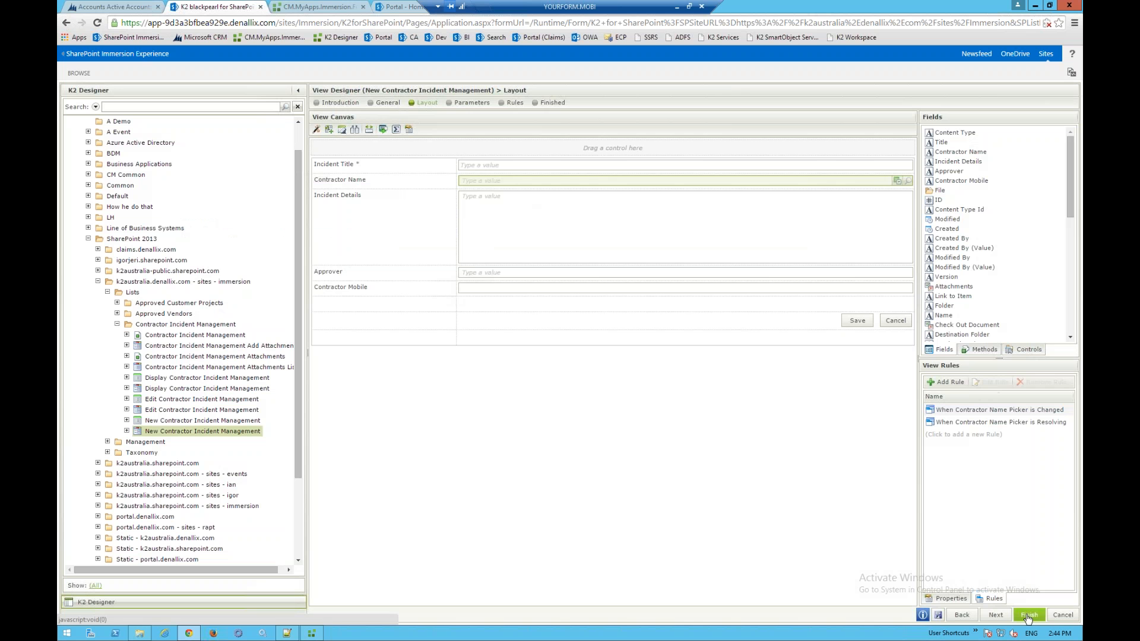
click(1027, 616)
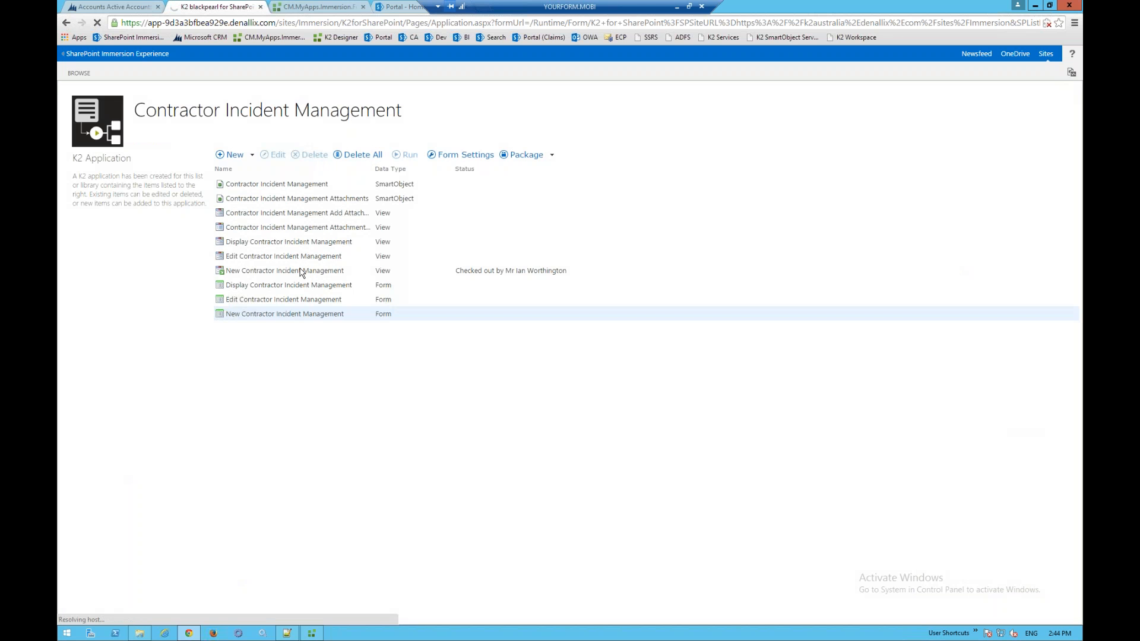
- Cancel the view's check-out and enter 'Stubbed Toe' as the incident title on the New form
right_click(300, 271)
click(345, 310)
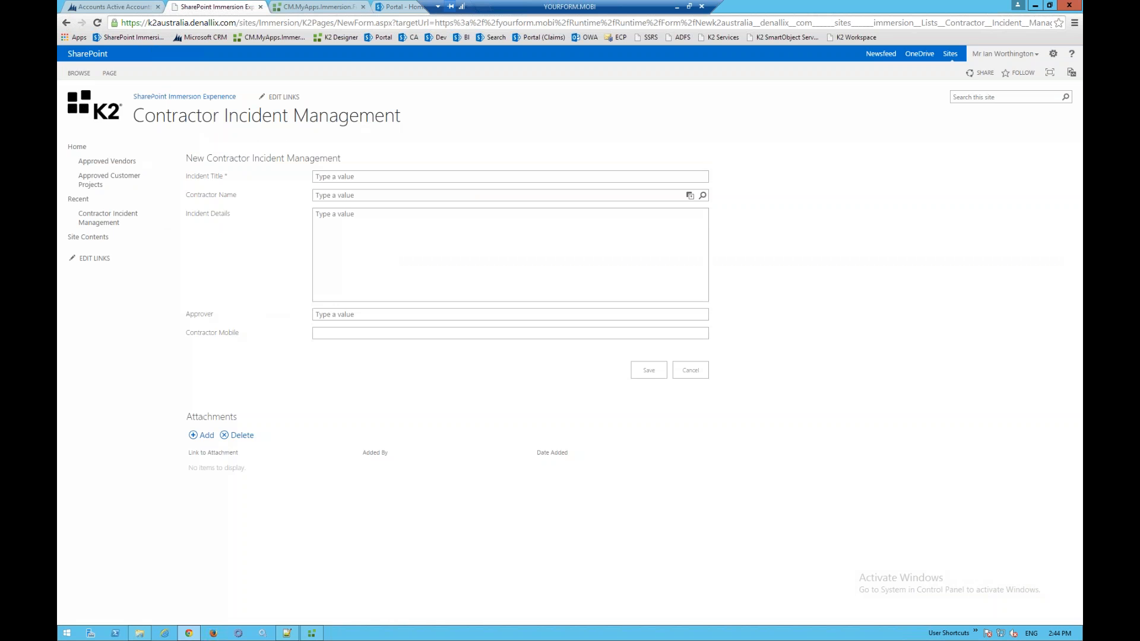
click(368, 174)
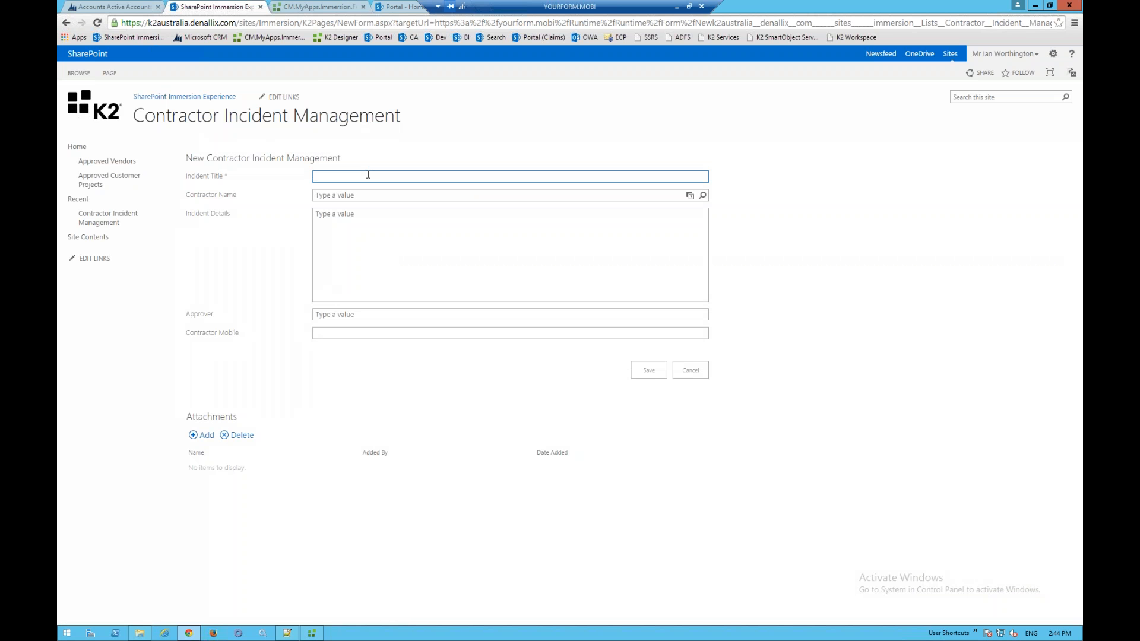
text(Shir)
key(BackSpace)
key(BackSpace)
key(BackSpace)
key(BackSpace)
key(BackSpace)
text(Stubbed Toe)
- Pick the first contractor from the Contractor Name lookup search
click(482, 191)
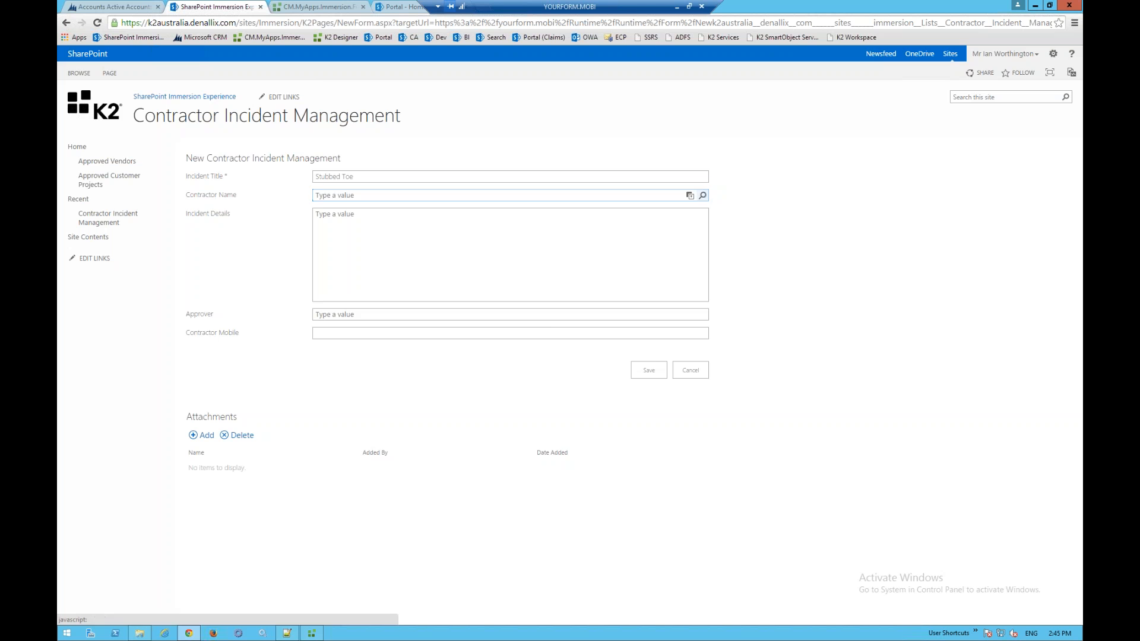
click(703, 195)
click(770, 299)
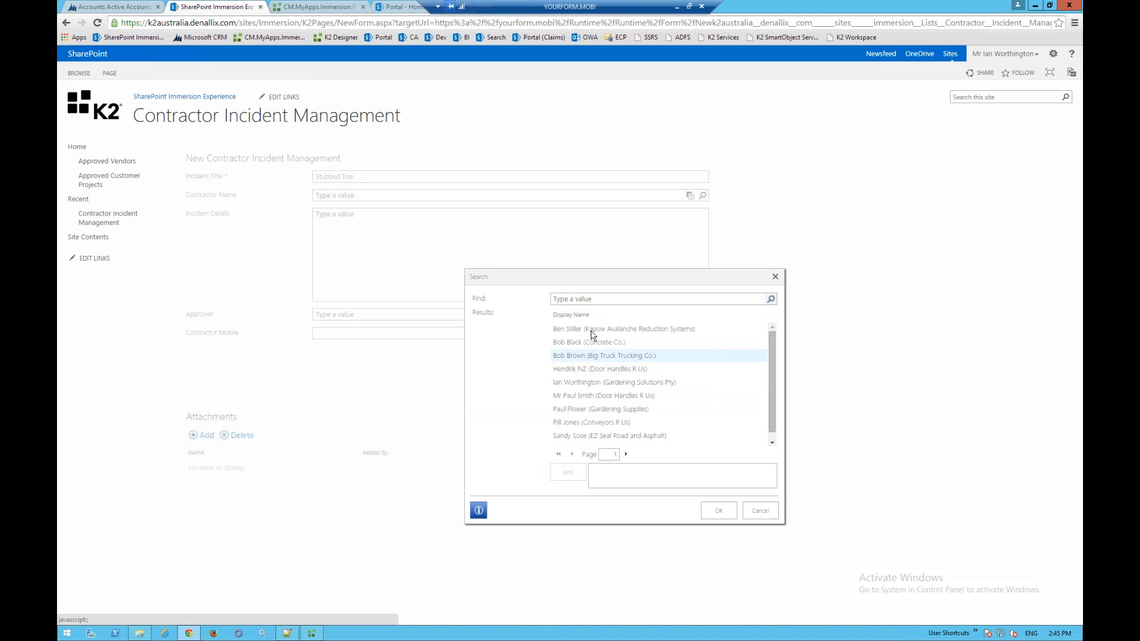
double_click(592, 330)
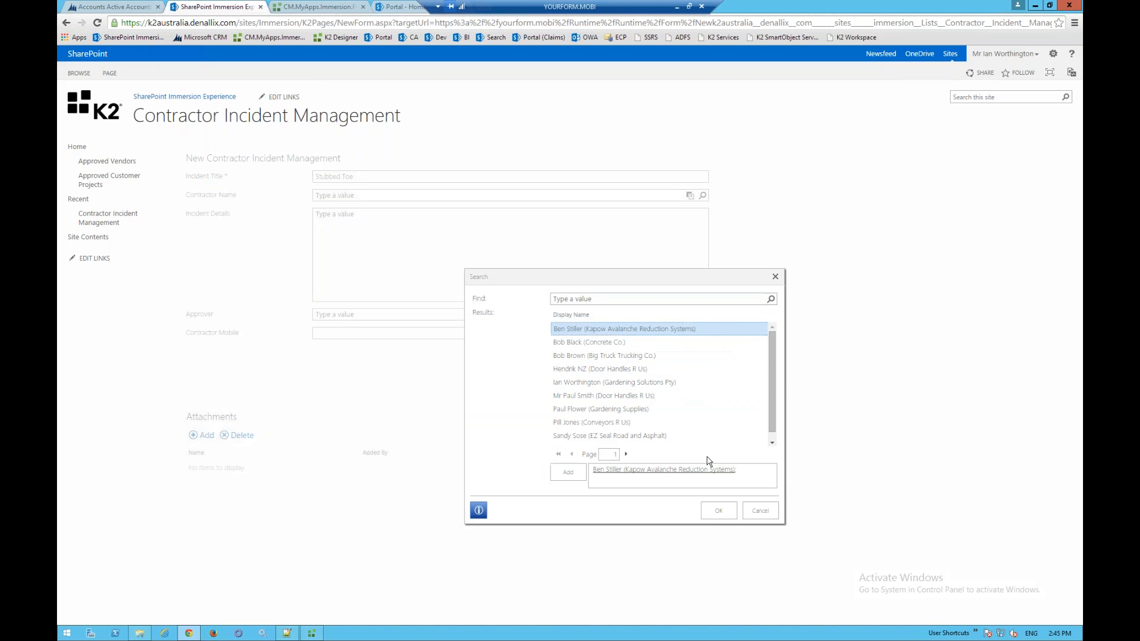
click(718, 510)
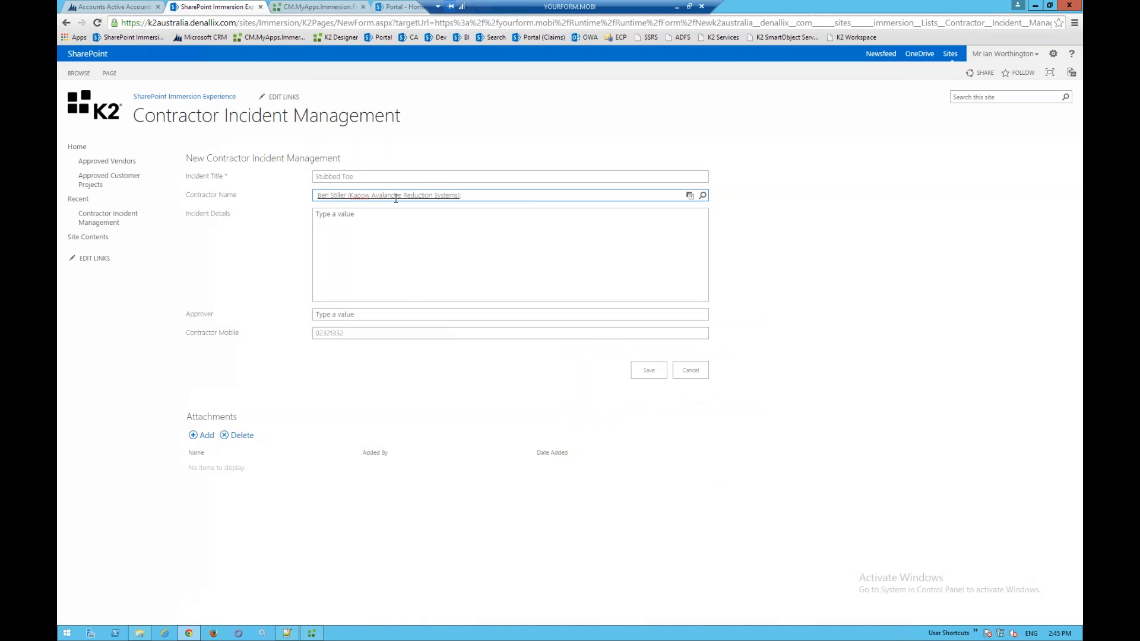
- Enter two lines of placeholder text, 'sdfdsg' and 'dfg', as the incident details
click(424, 246)
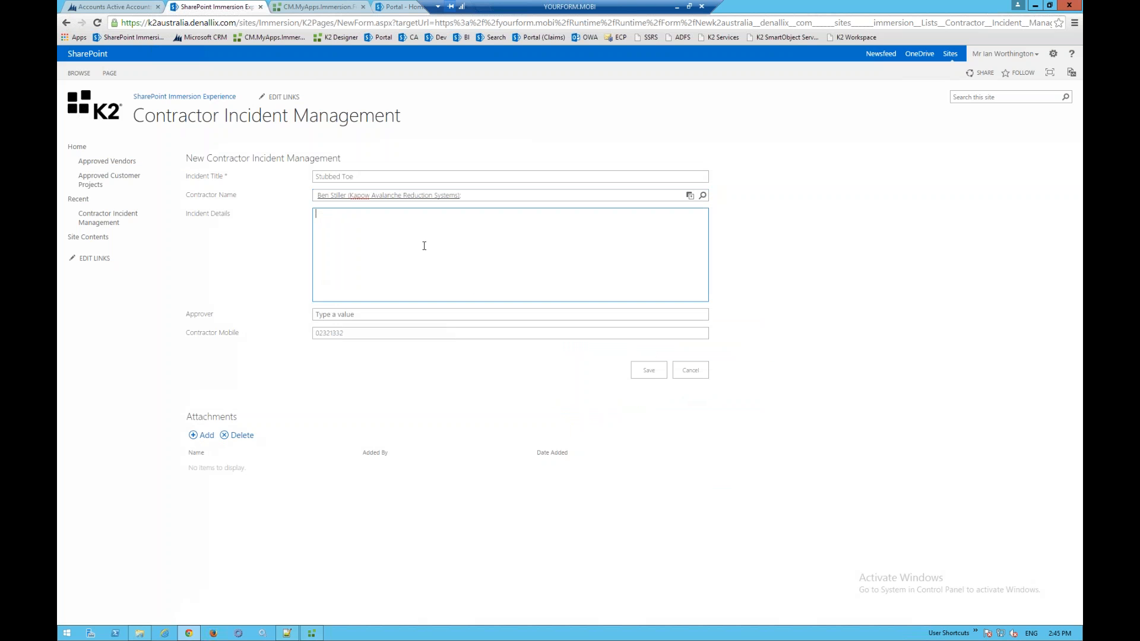
text(sdfdsgf)
key(Return)
text(dfg)
- Choose an approver from the AD user suggestions and check the auto-filled mobile
click(377, 315)
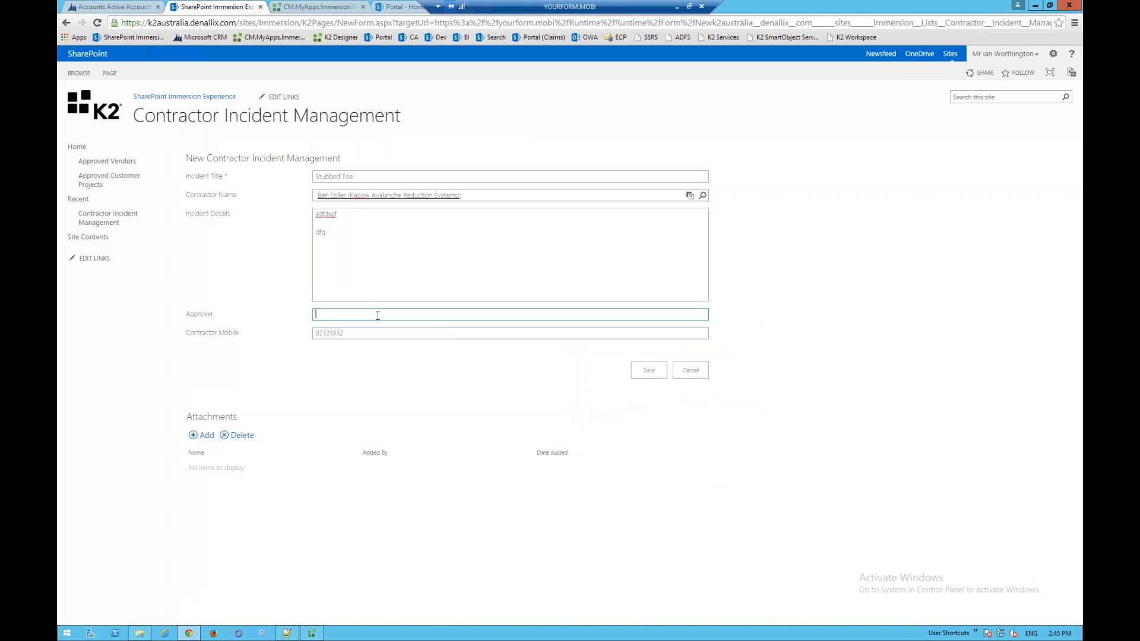
text(worthingt)
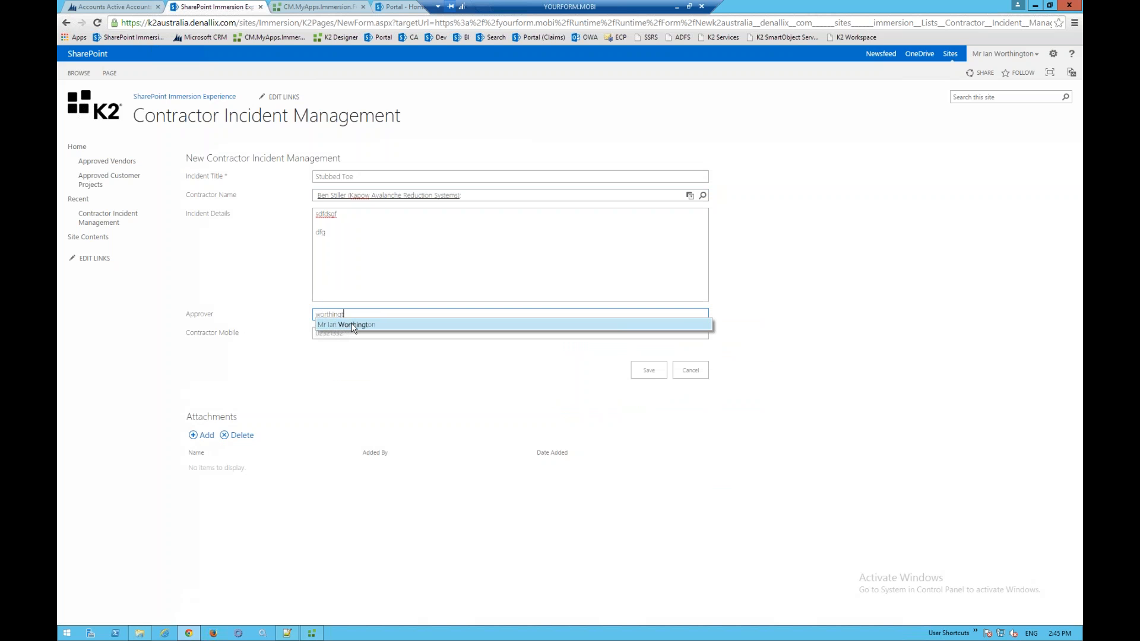
click(351, 324)
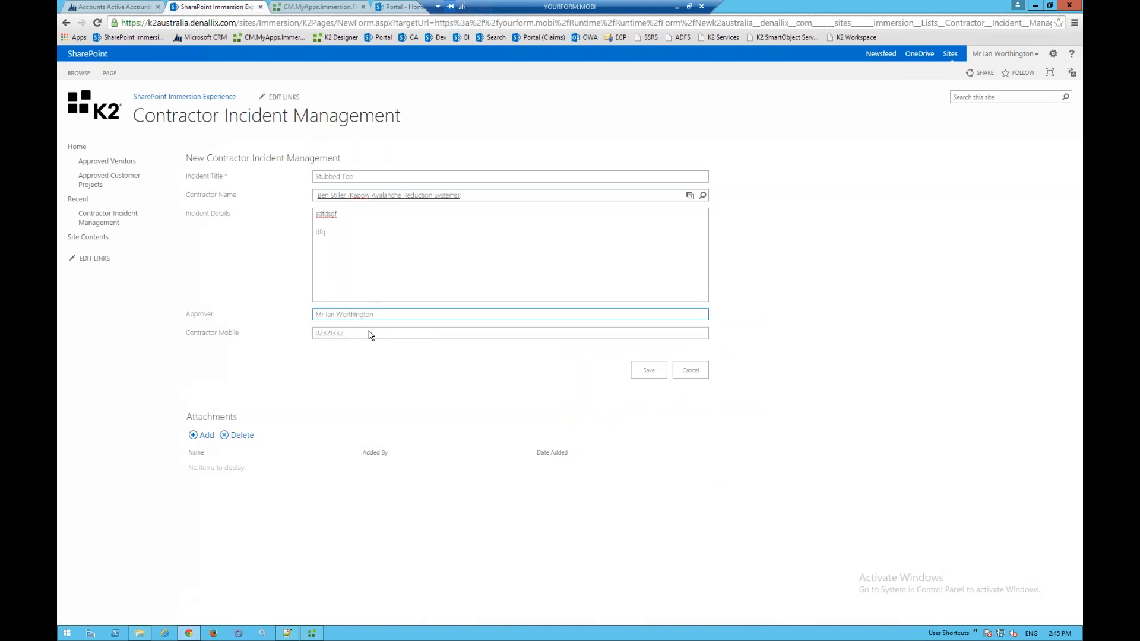
click(355, 334)
double_click(338, 336)
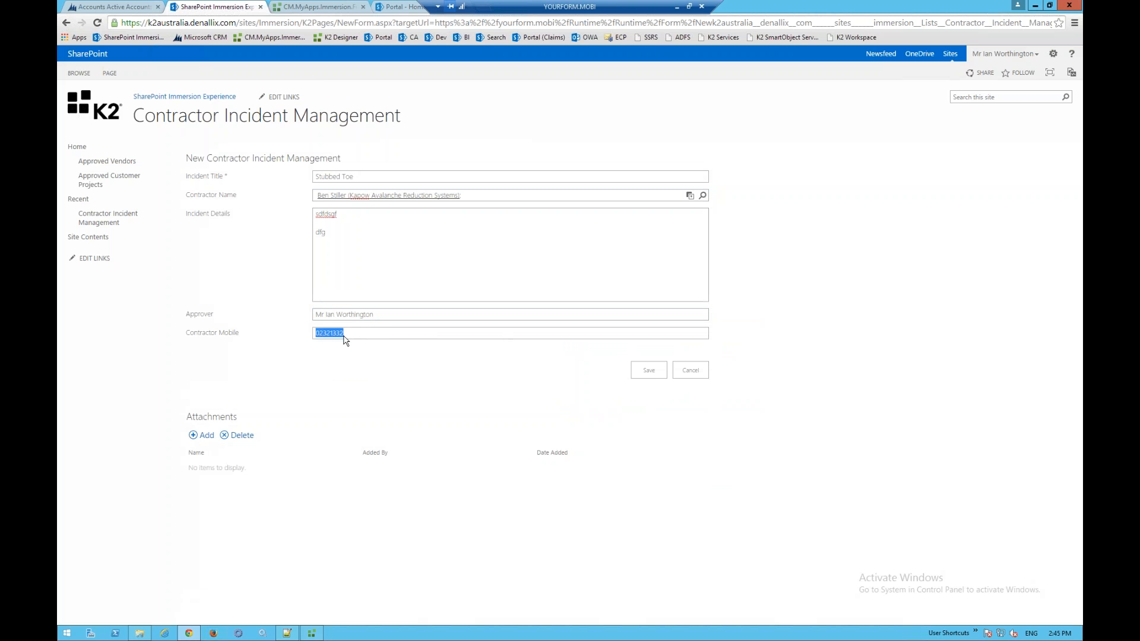
click(363, 337)
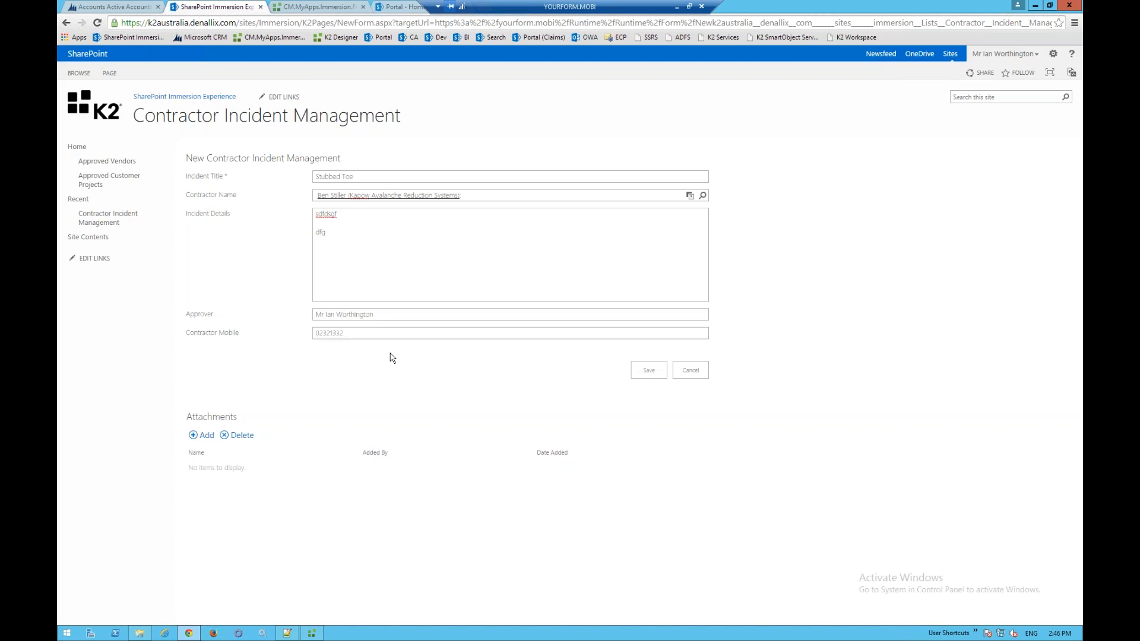
- Minimize the remote session, Chrome and Notepad++ windows, then run the slide show from the Q AND A slide
click(679, 8)
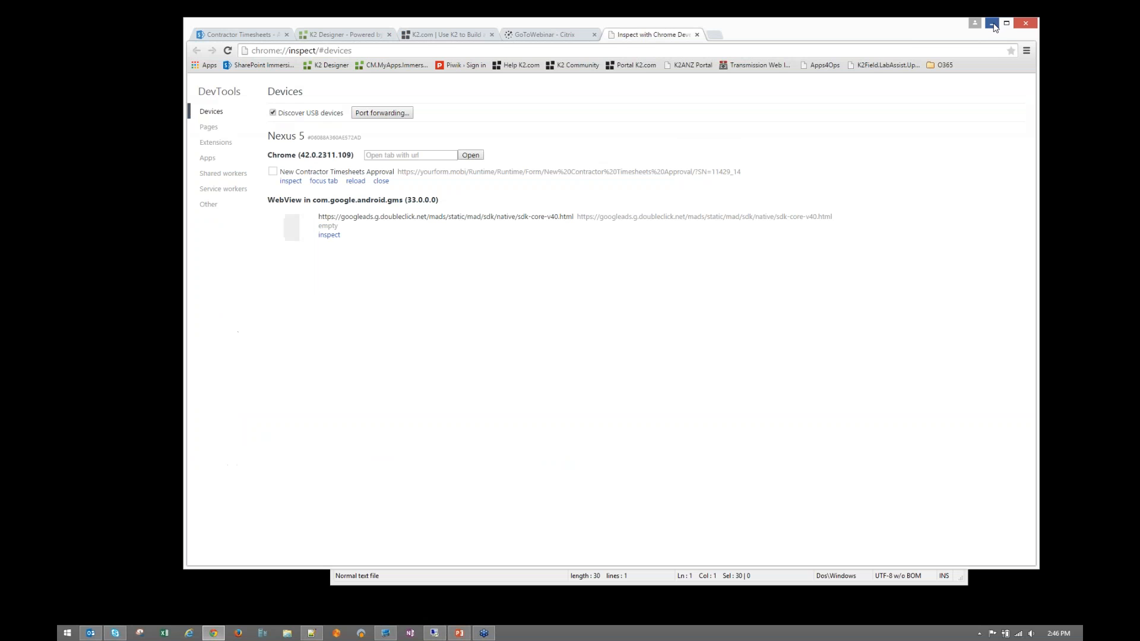
click(992, 24)
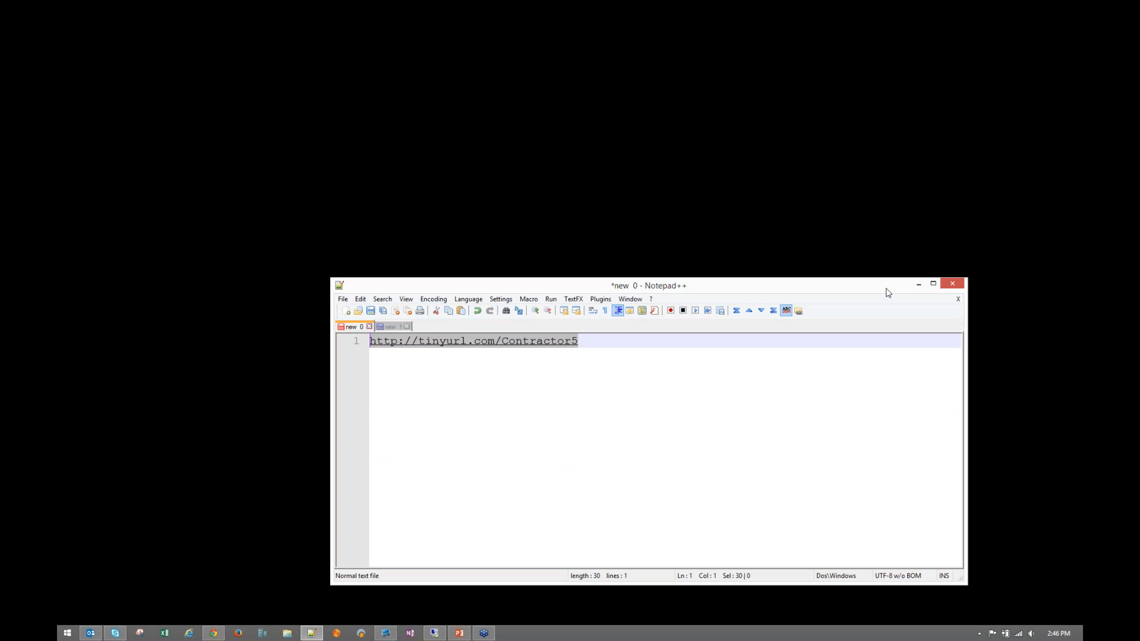
click(917, 285)
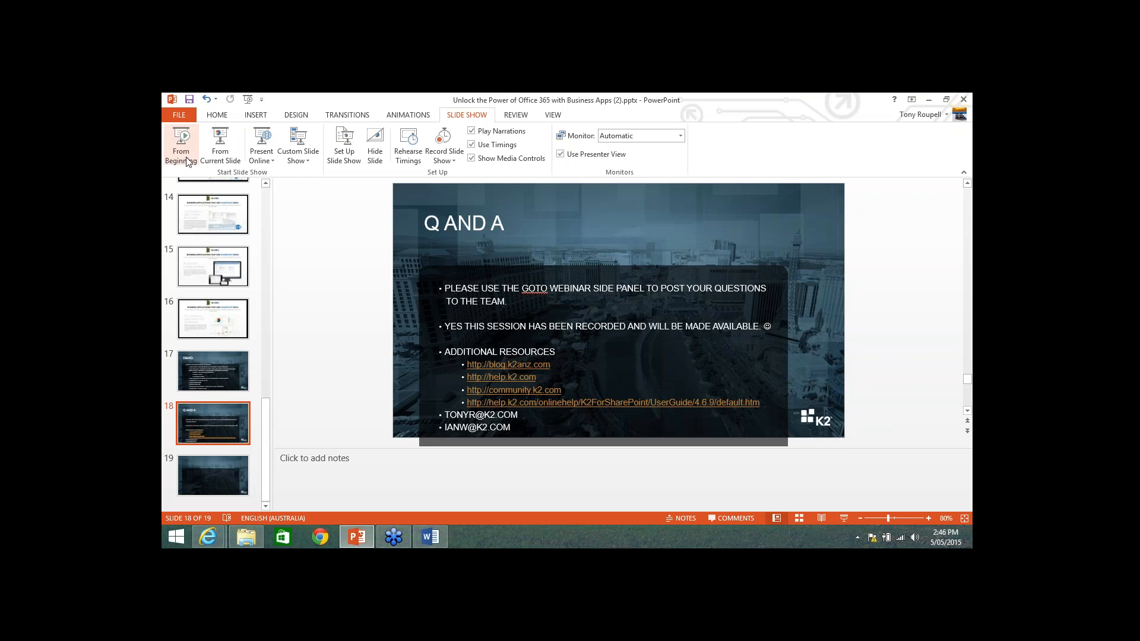
click(223, 148)
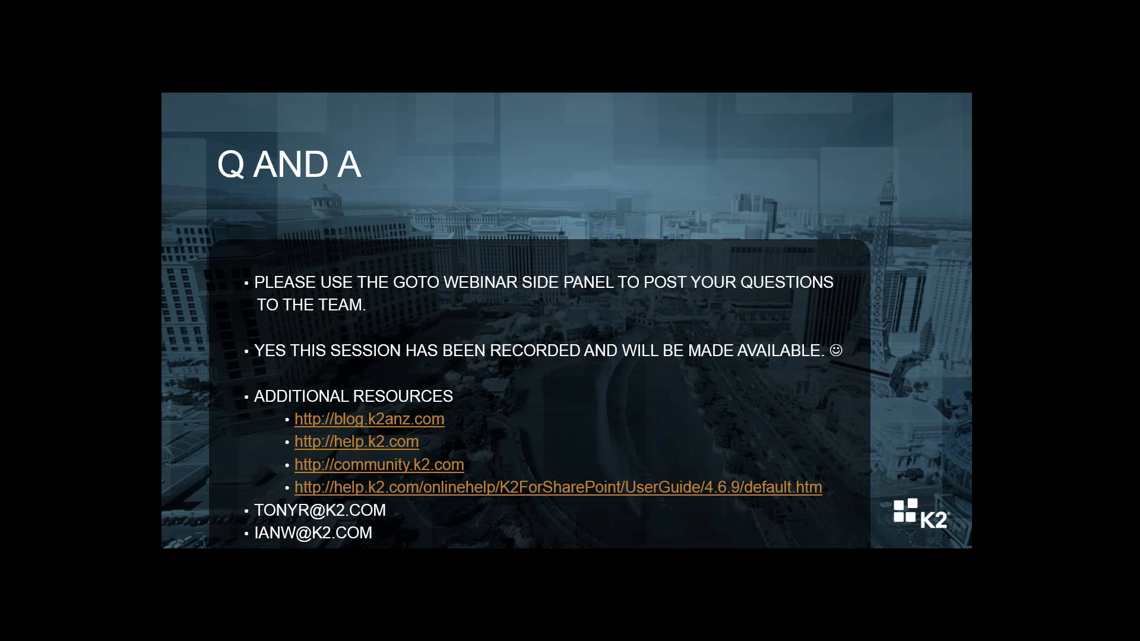